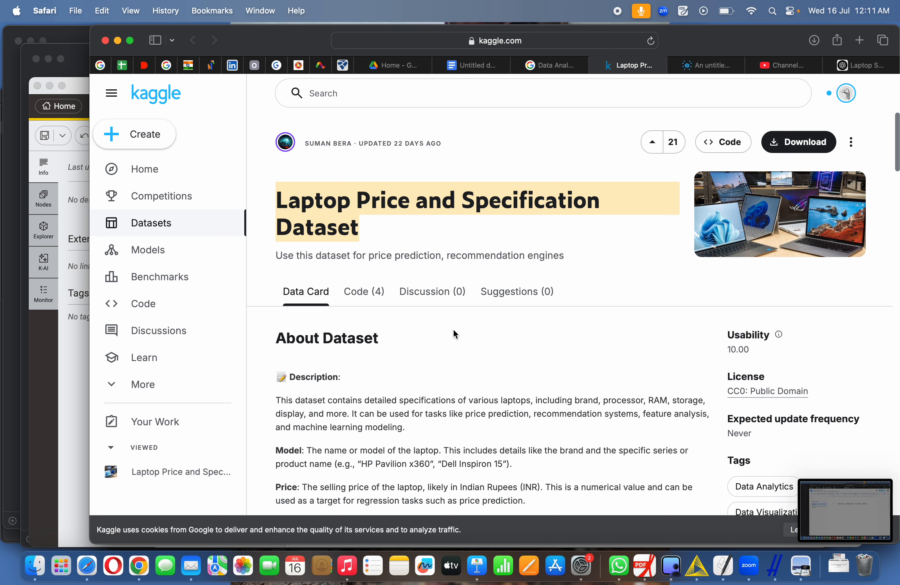
Review the Kaggle laptop dataset's description of its variables and the mind map on the HR perspective.
{"action": "scroll", "coordinate": [454, 334], "scroll_direction": "down", "scroll_amount": 1}
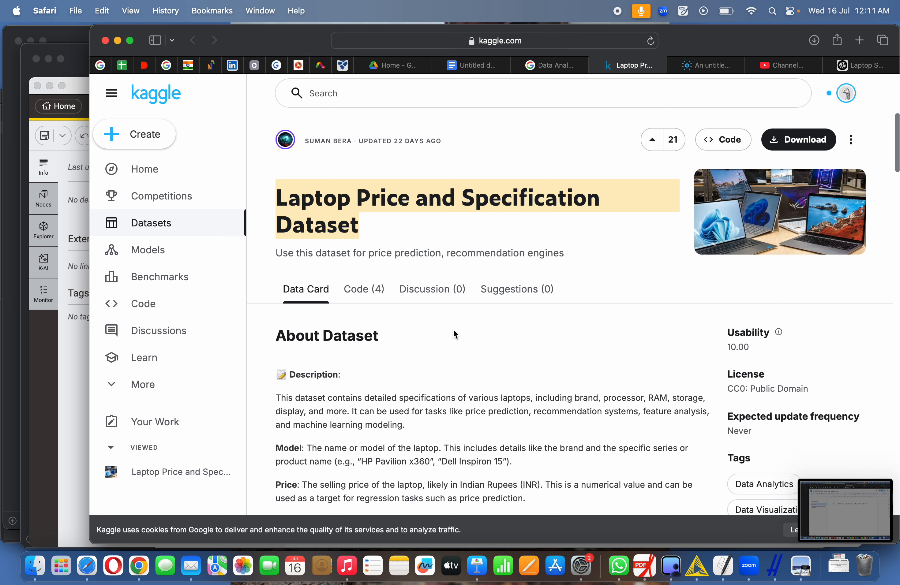
{"action": "scroll", "coordinate": [453, 335], "scroll_direction": "down", "scroll_amount": 5}
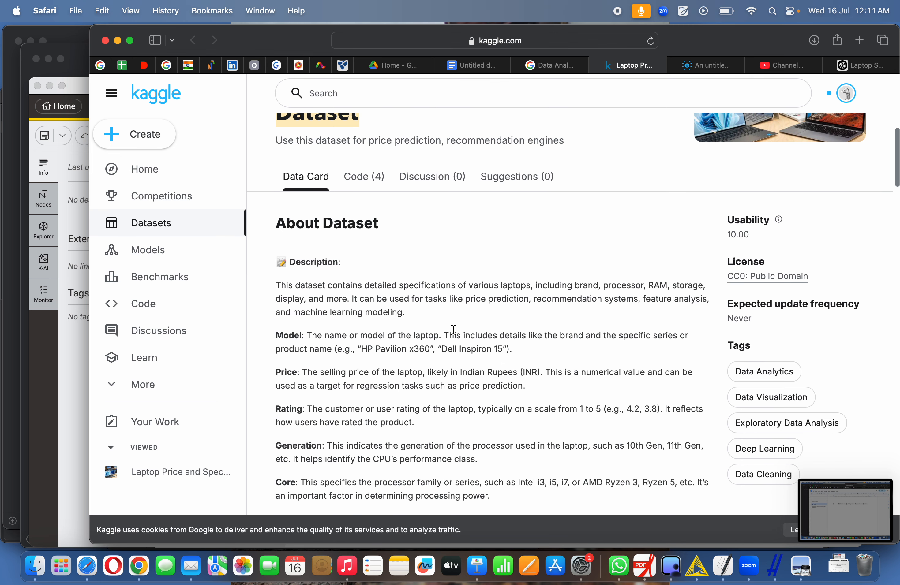
{"action": "scroll", "coordinate": [454, 329], "scroll_direction": "down", "scroll_amount": 2}
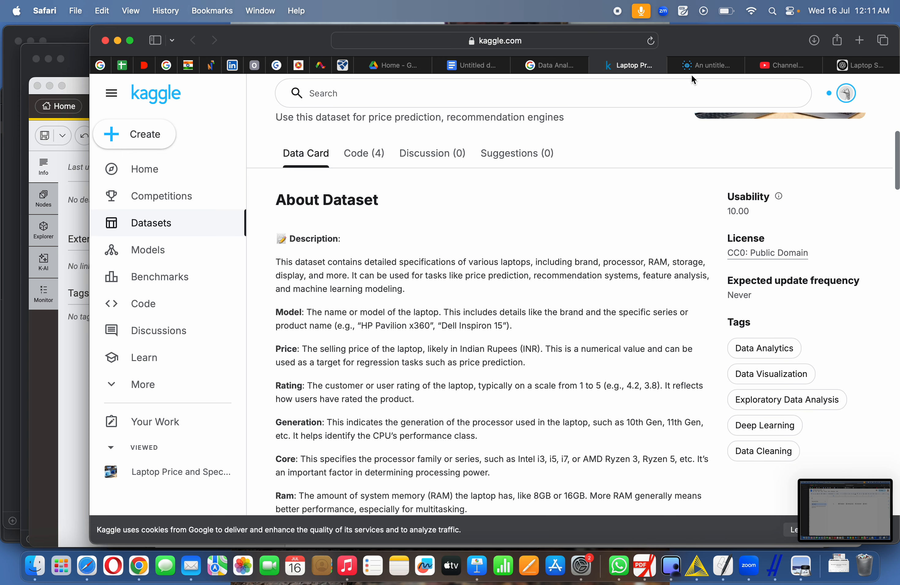
{"action": "left_click", "coordinate": [692, 66]}
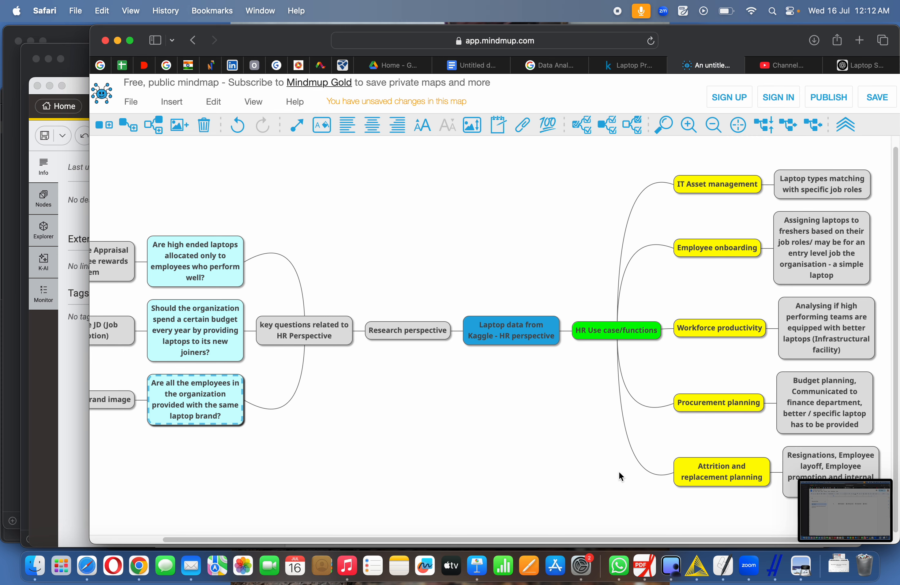
Switch to KNIME and check the File Reader node's configuration for laptop.csv, leaving it as it is.
{"action": "left_click", "coordinate": [697, 565]}
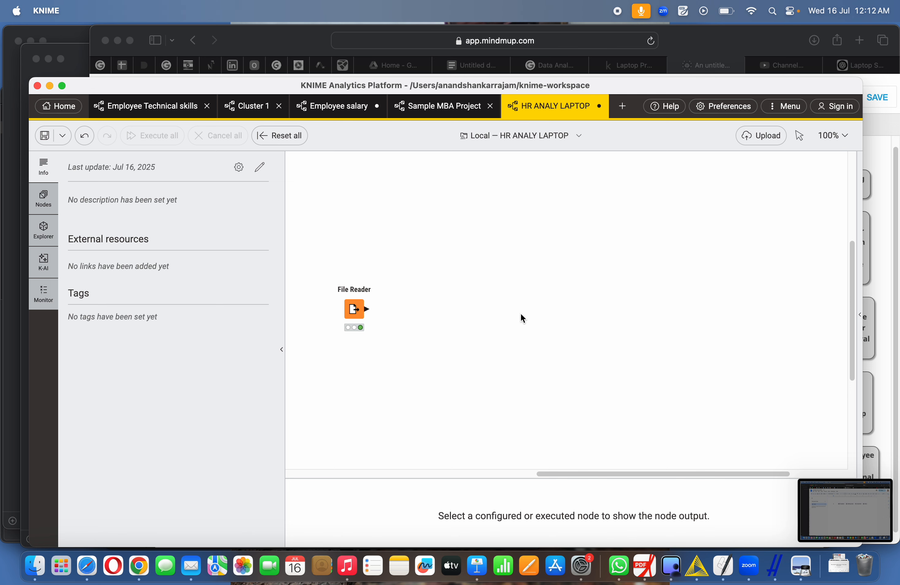
{"action": "right_click", "coordinate": [342, 309]}
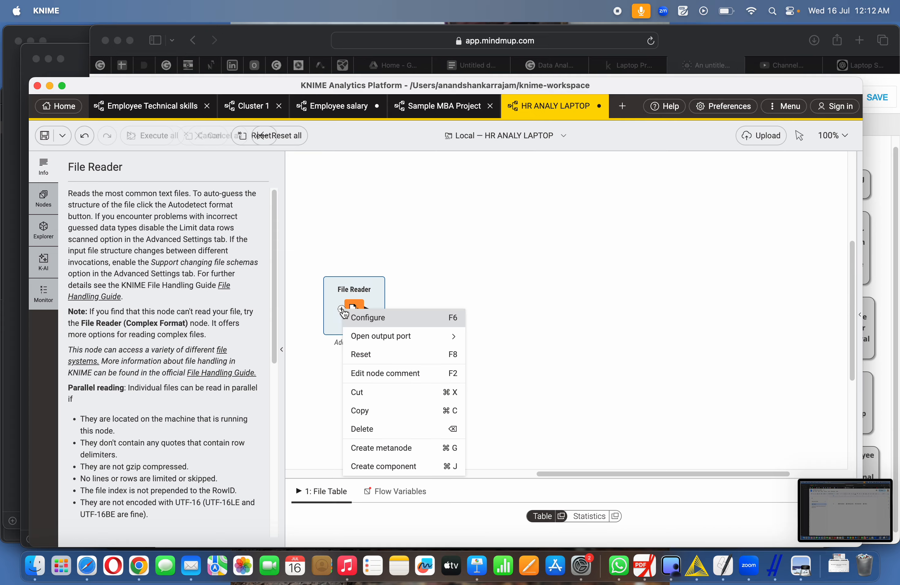
{"action": "left_click", "coordinate": [362, 318]}
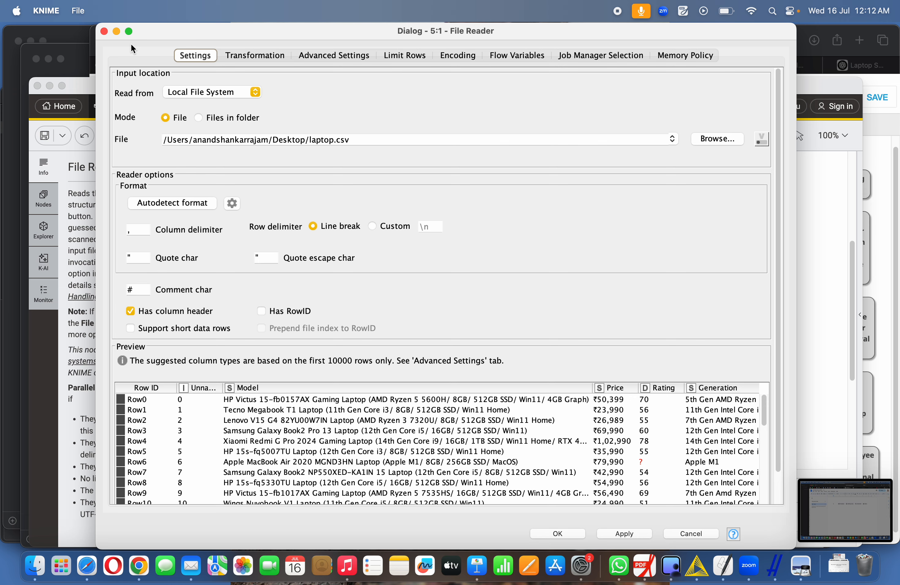
{"action": "left_click", "coordinate": [104, 31]}
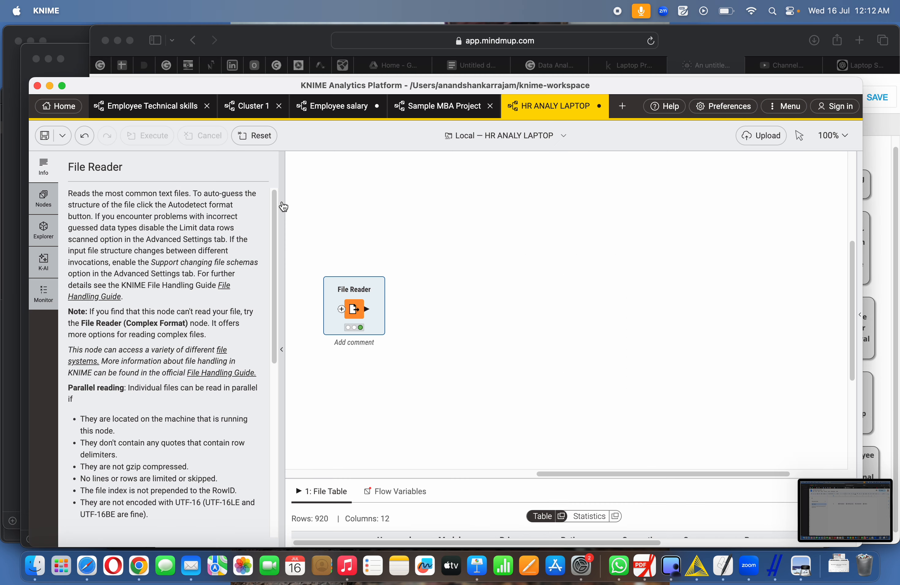
View the File Reader node's output table and examine its columns from Model through Warranty.
{"action": "right_click", "coordinate": [351, 303]}
{"action": "mouse_move", "coordinate": [434, 329]}
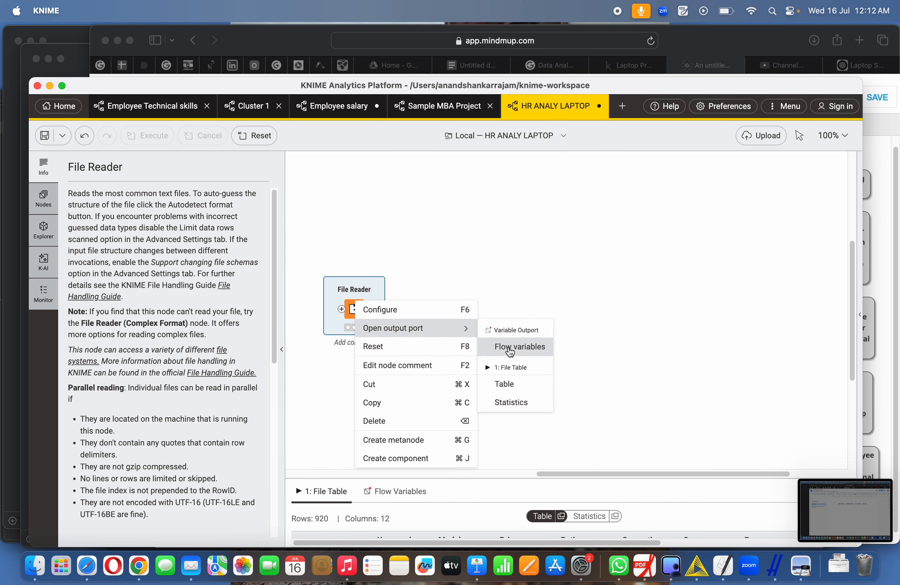
{"action": "left_click", "coordinate": [519, 390]}
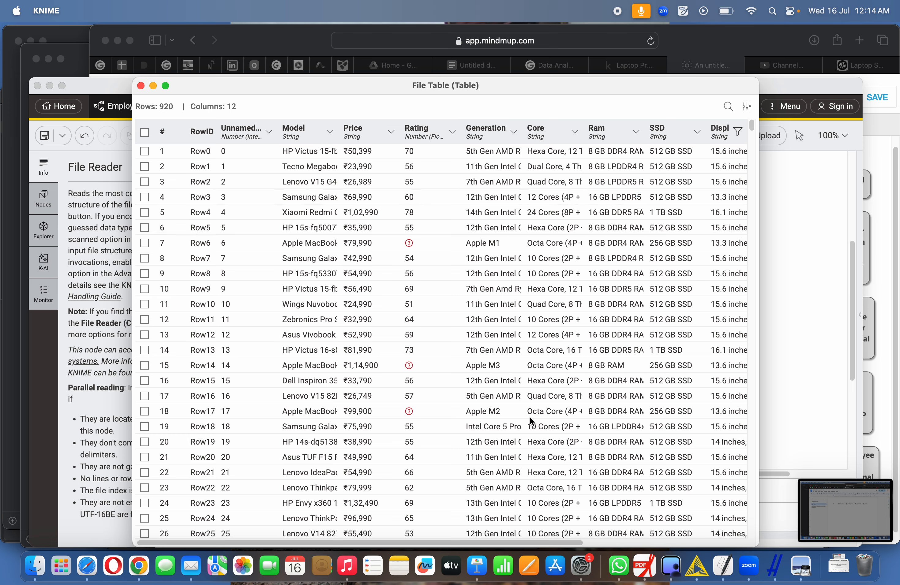
{"action": "left_click_drag", "start_coordinate": [517, 540], "coordinate": [679, 553]}
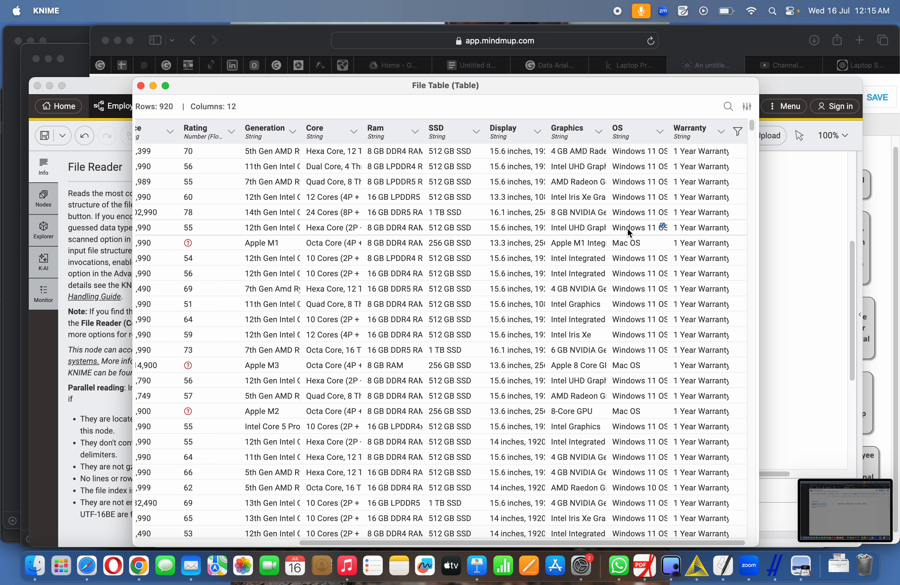
{"action": "left_click", "coordinate": [801, 227]}
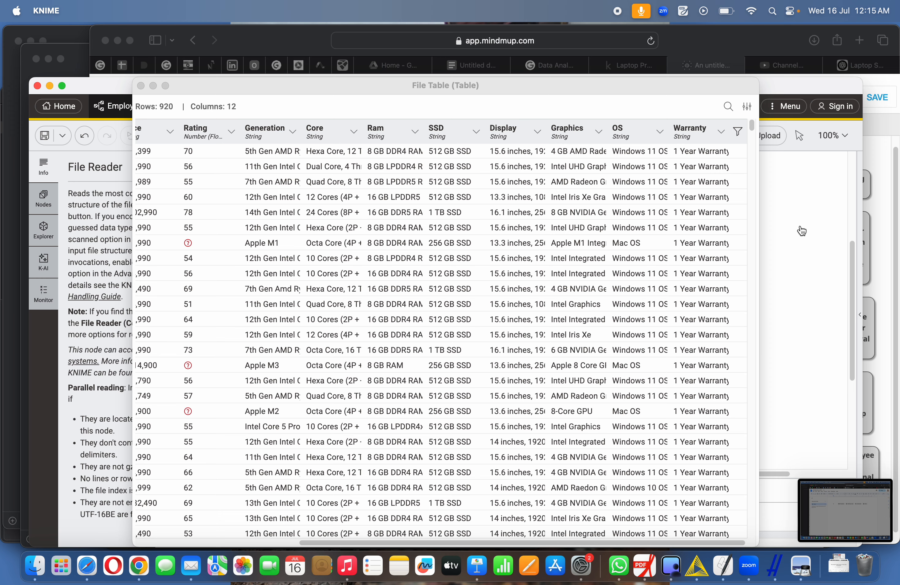
{"action": "left_click", "coordinate": [821, 174]}
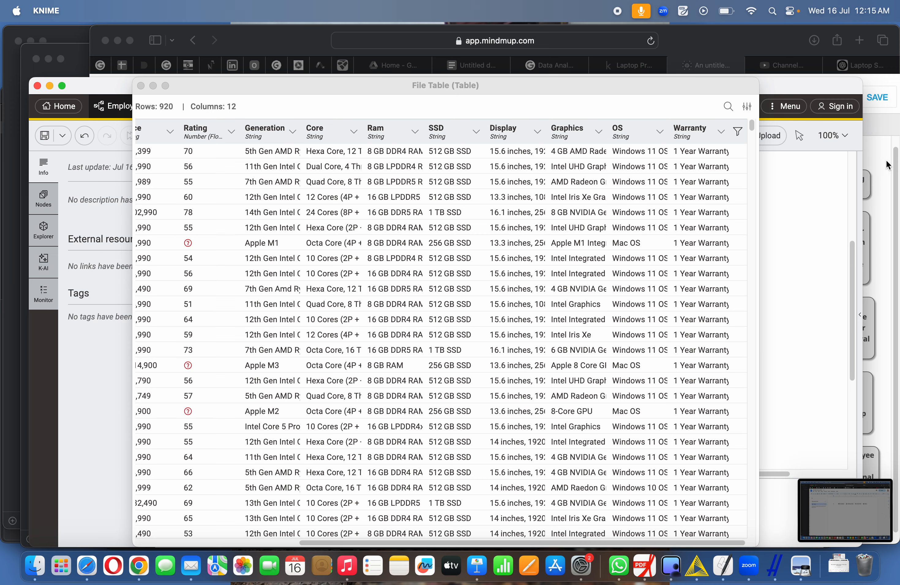
Switch to the untitled Google Docs document in Safari and insert a table of 8 columns by 15 rows.
{"action": "left_click", "coordinate": [887, 165]}
{"action": "left_click", "coordinate": [469, 65]}
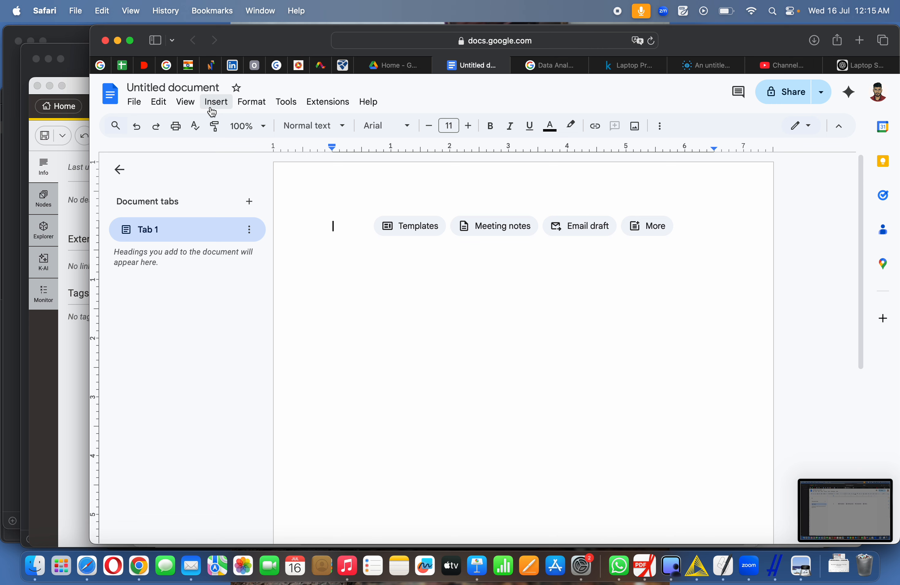
{"action": "left_click", "coordinate": [186, 102]}
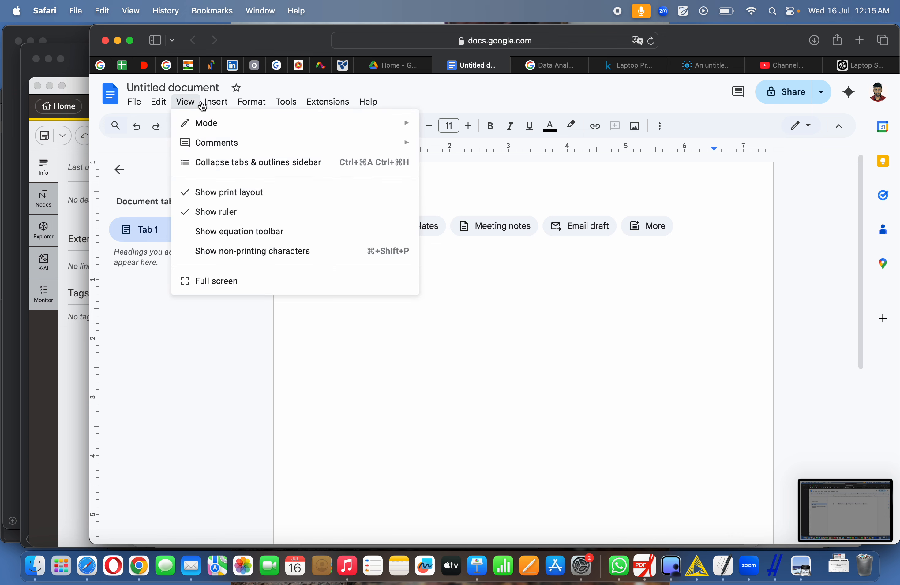
{"action": "mouse_move", "coordinate": [223, 109]}
{"action": "mouse_move", "coordinate": [255, 126]}
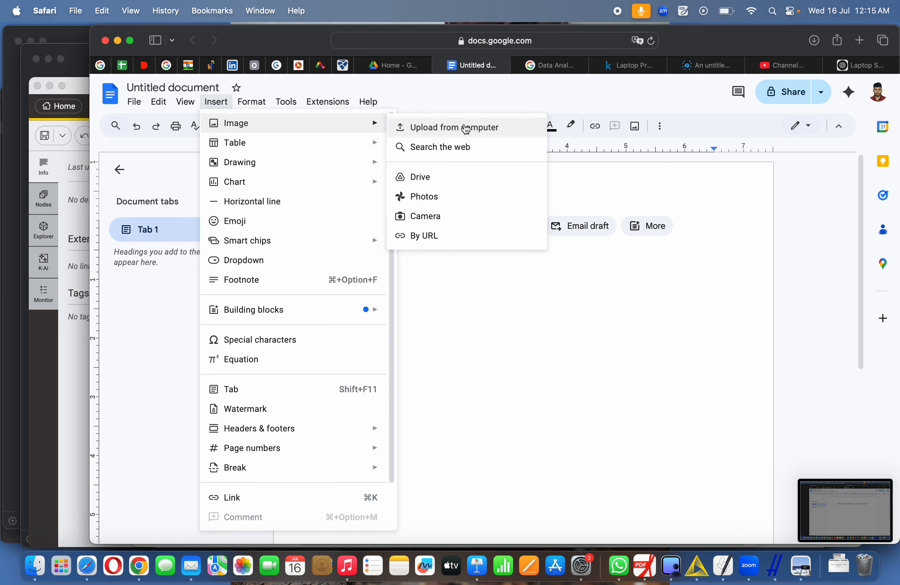
{"action": "mouse_move", "coordinate": [360, 145]}
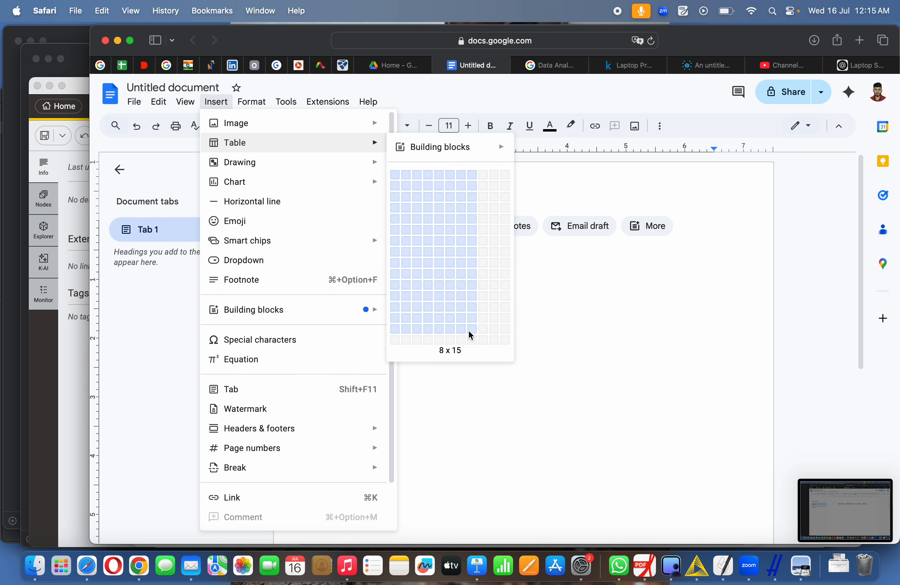
{"action": "left_click", "coordinate": [469, 337]}
{"action": "mouse_move", "coordinate": [627, 252]}
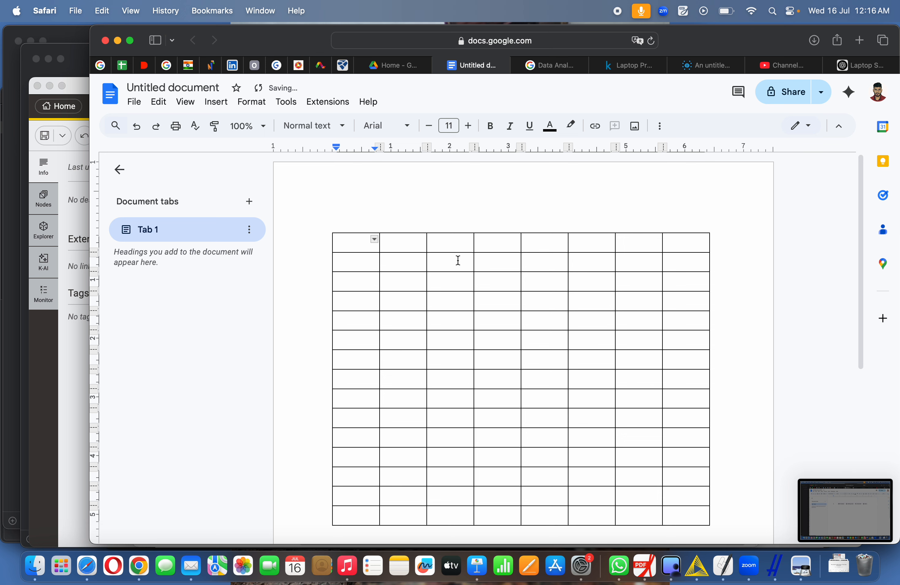
Enter the table headings Features, Value points, Meaning, Description and Why it is important in the first five header cells.
{"action": "type", "text": "Features"}
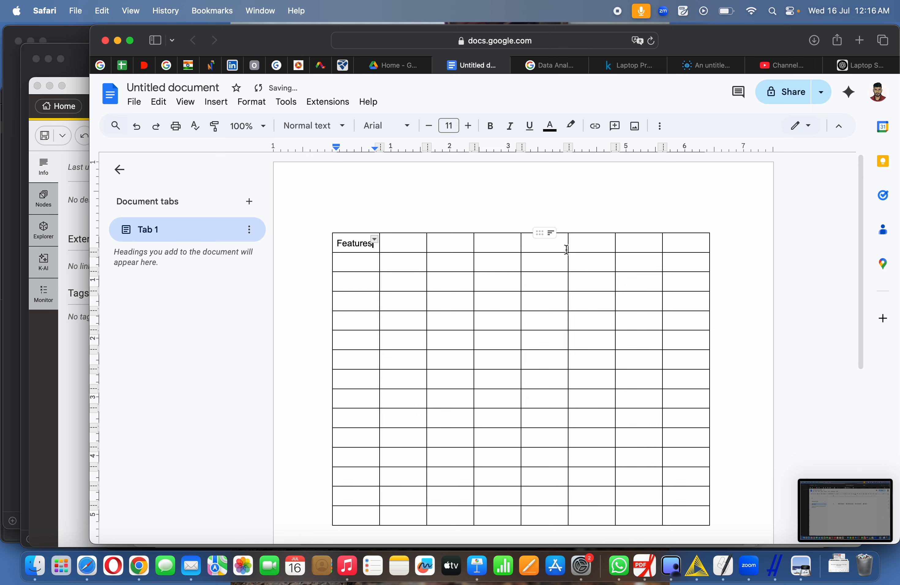
{"action": "left_click", "coordinate": [411, 245]}
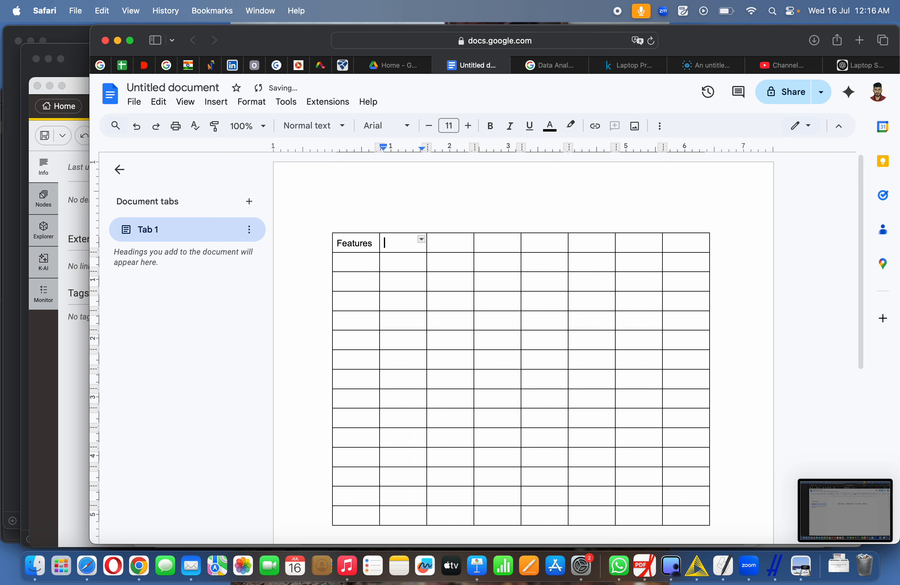
{"action": "type", "text": "Value points"}
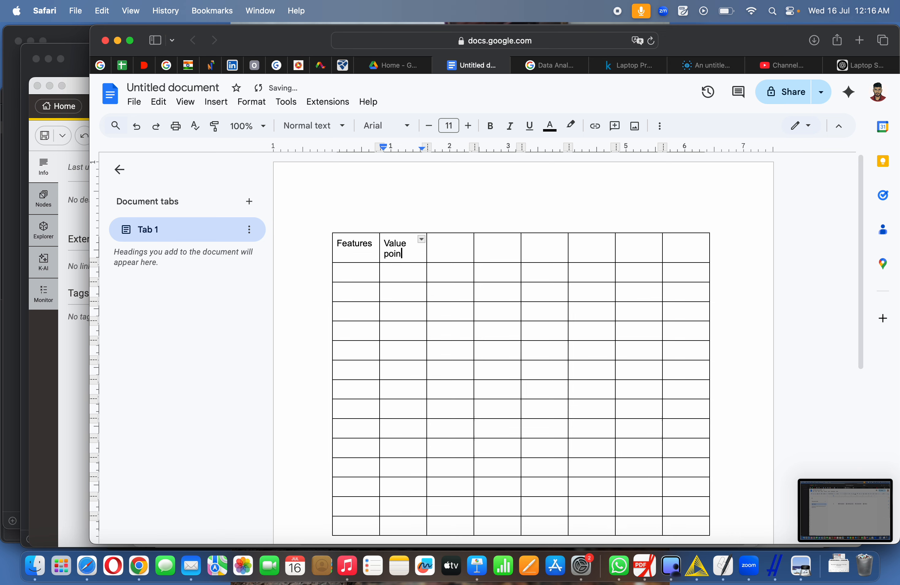
{"action": "left_click", "coordinate": [452, 243]}
{"action": "type", "text": "Meaning"}
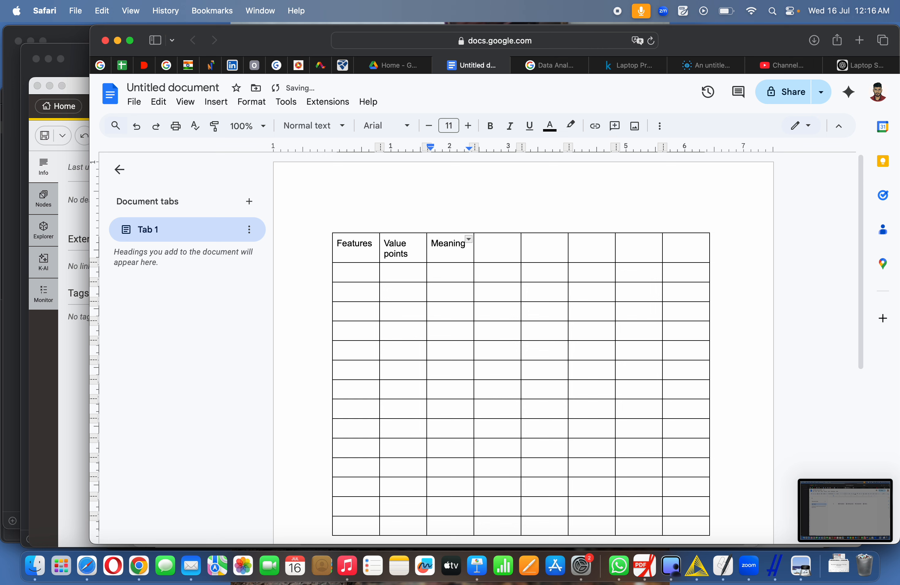
{"action": "left_click", "coordinate": [490, 240]}
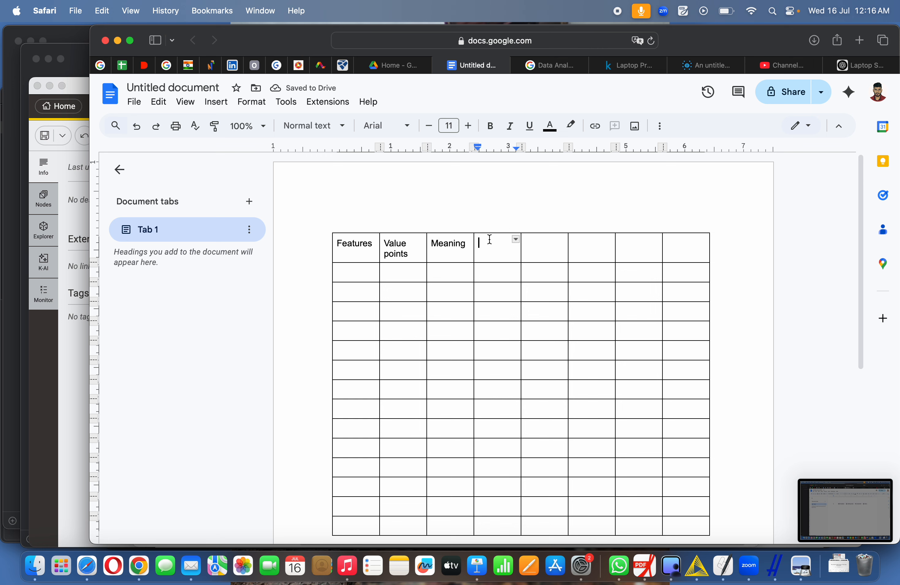
{"action": "type", "text": "Desc"}
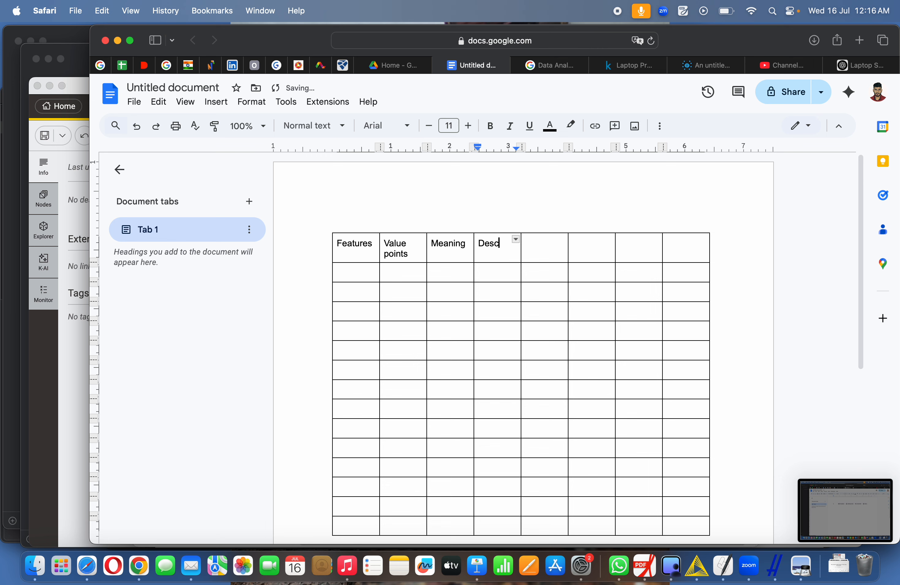
{"action": "type", "text": "ription"}
{"action": "left_click", "coordinate": [553, 251]}
{"action": "type", "text": "W"}
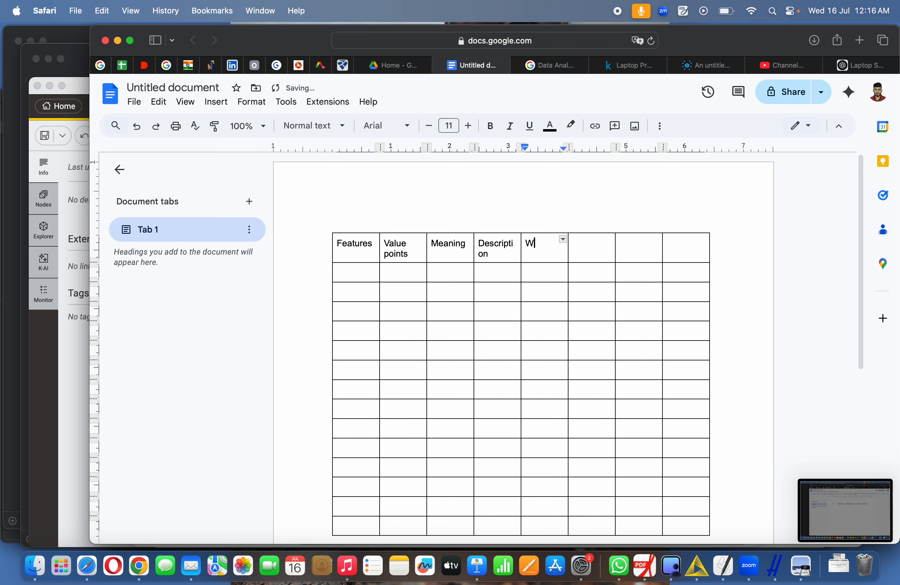
{"action": "type", "text": "hy it is important"}
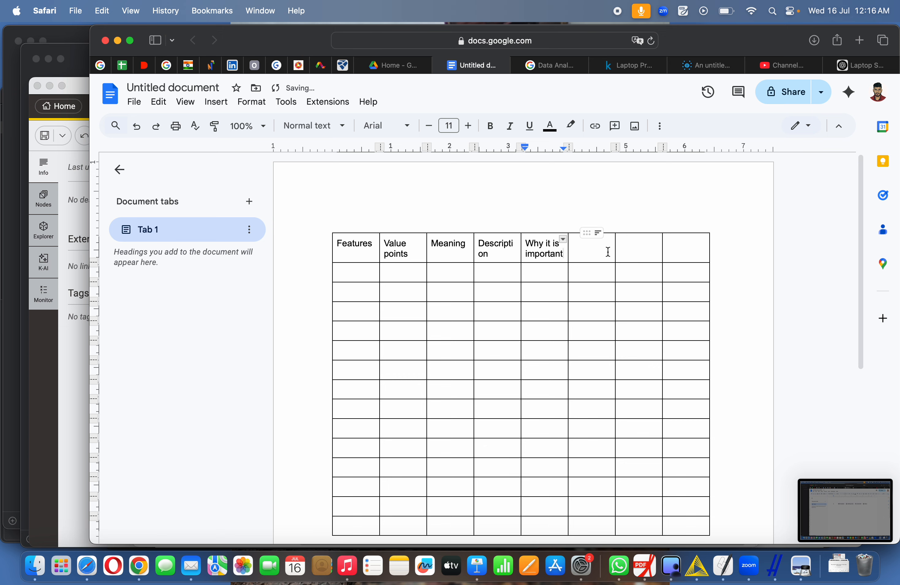
Delete the three empty columns after "Why it is important" and make the header row bold.
{"action": "left_click_drag", "start_coordinate": [607, 251], "coordinate": [672, 246]}
{"action": "right_click", "coordinate": [672, 245]}
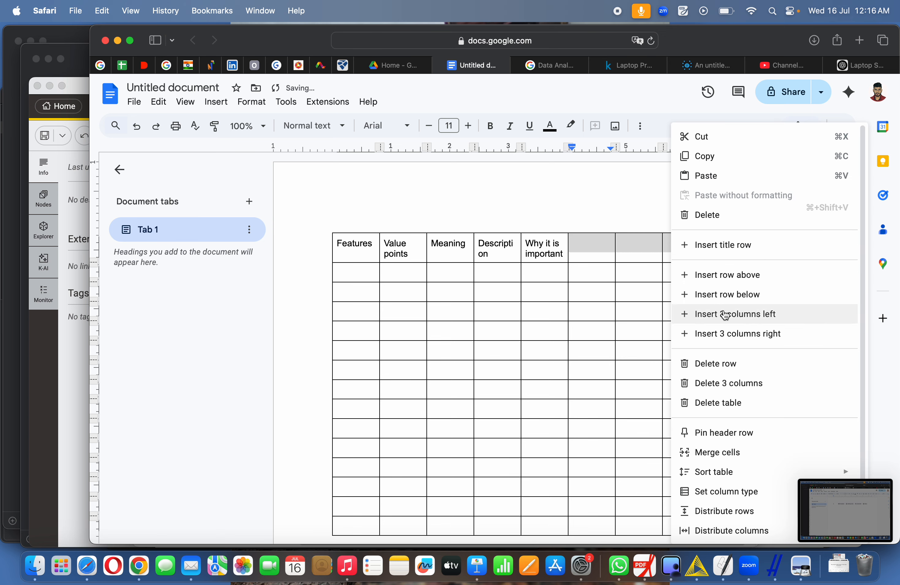
{"action": "left_click", "coordinate": [748, 382]}
{"action": "left_click_drag", "start_coordinate": [385, 257], "coordinate": [658, 249]}
{"action": "left_click", "coordinate": [490, 125]}
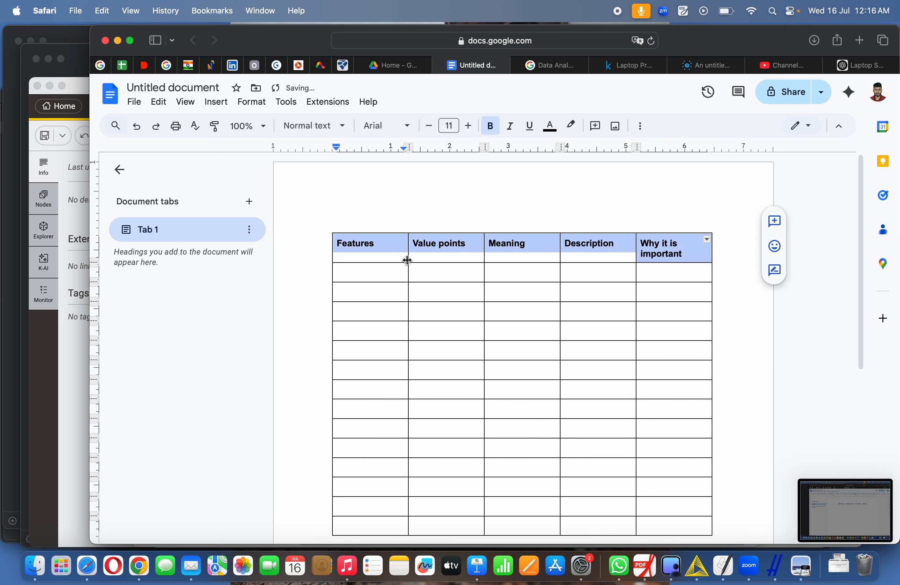
Fill in the first row below the headings with Model as the feature and String as its value points.
{"action": "left_click", "coordinate": [399, 271]}
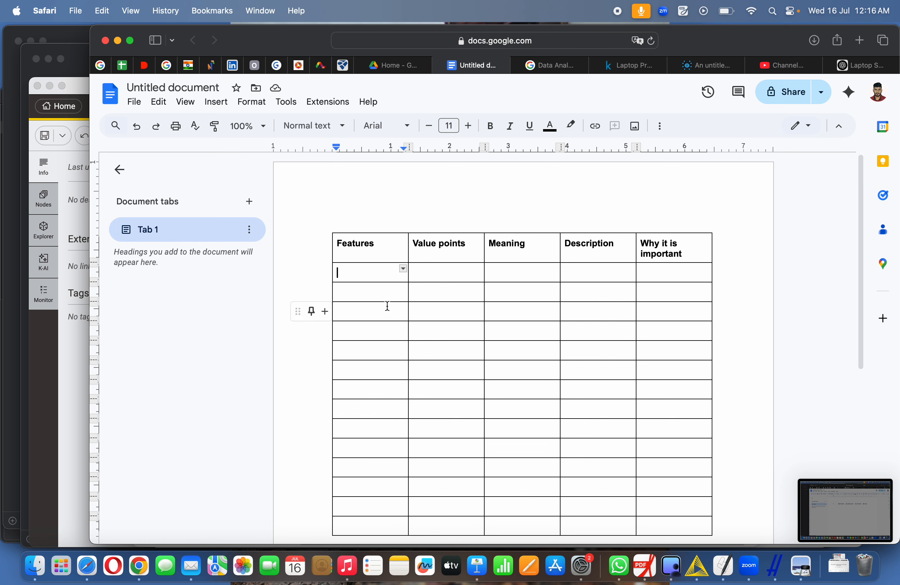
{"action": "type", "text": "M"}
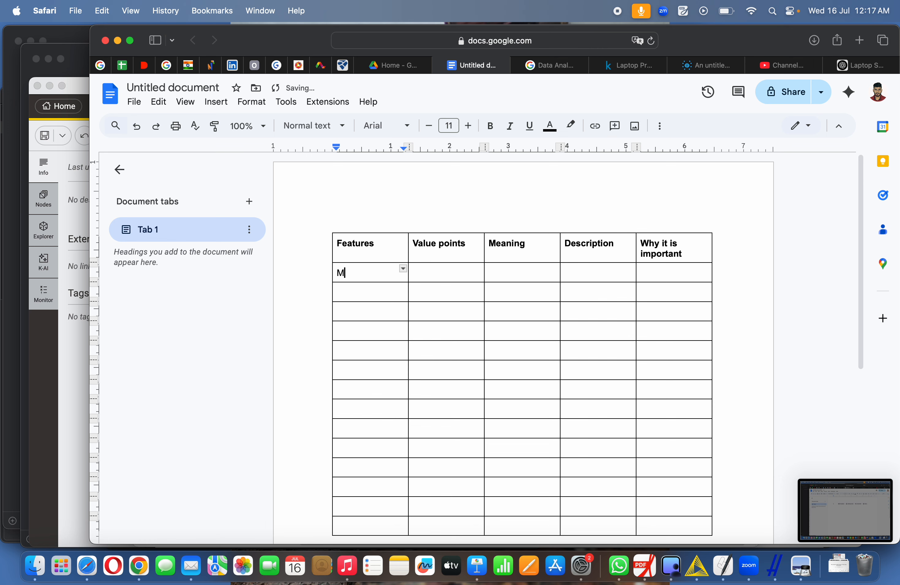
{"action": "type", "text": "odel"}
{"action": "left_click", "coordinate": [437, 276]}
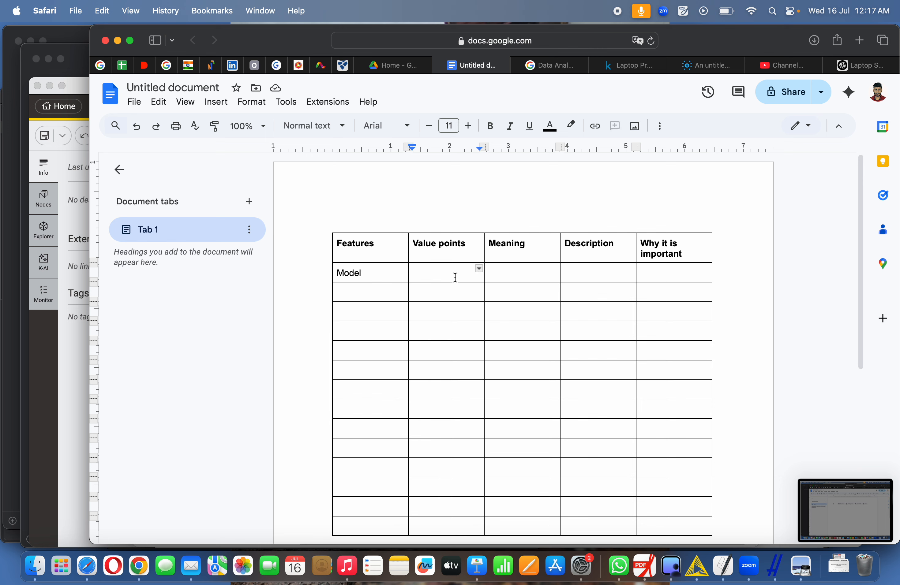
{"action": "type", "text": "sTRING"}
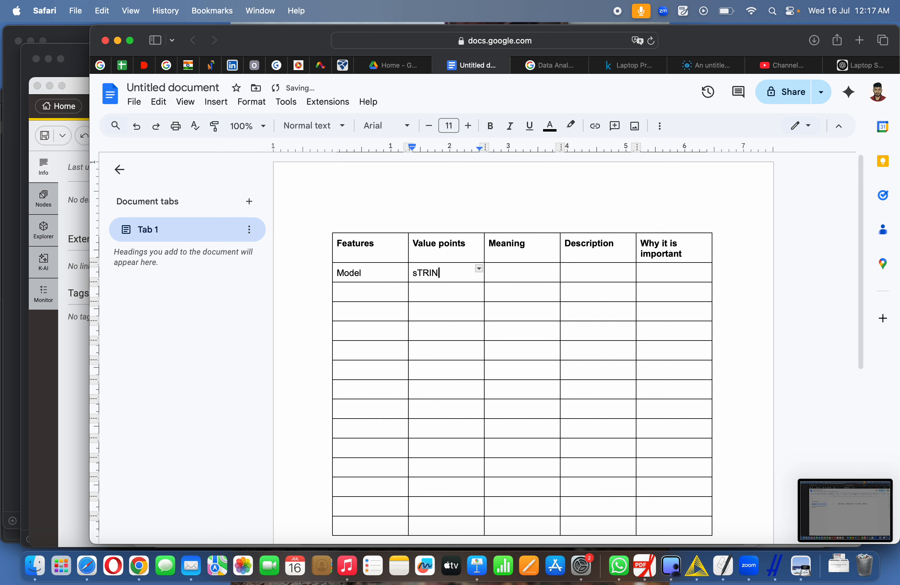
{"action": "key", "text": "BackSpace"}
{"action": "key", "text": "BackSpace"}
{"action": "key", "text": "BackSpace"}
{"action": "key", "text": "BackSpace"}
{"action": "key", "text": "BackSpace"}
{"action": "key", "text": "BackSpace"}
{"action": "type", "text": "String"}
Enter "Extracting structured info from text" as the meaning of the Model feature.
{"action": "left_click", "coordinate": [503, 271]}
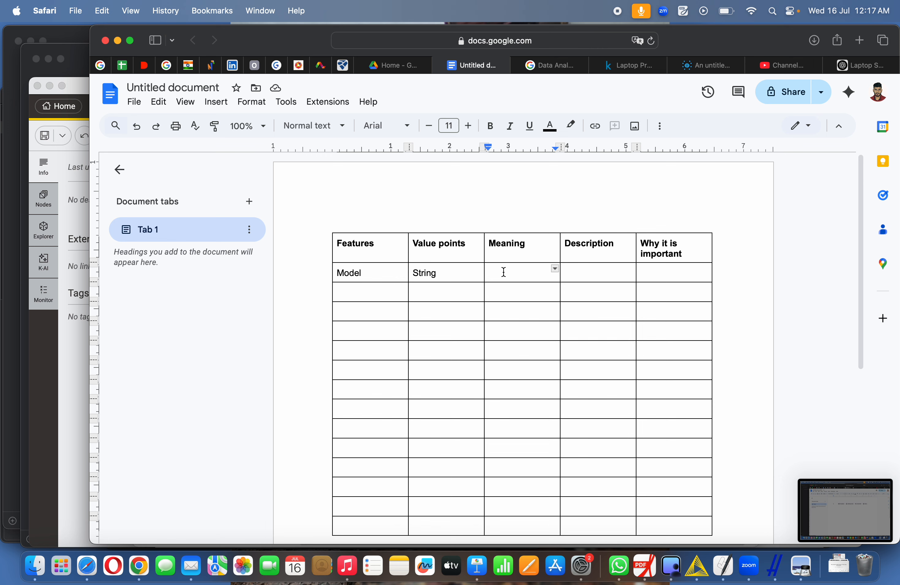
{"action": "type", "text": "Extracting str"}
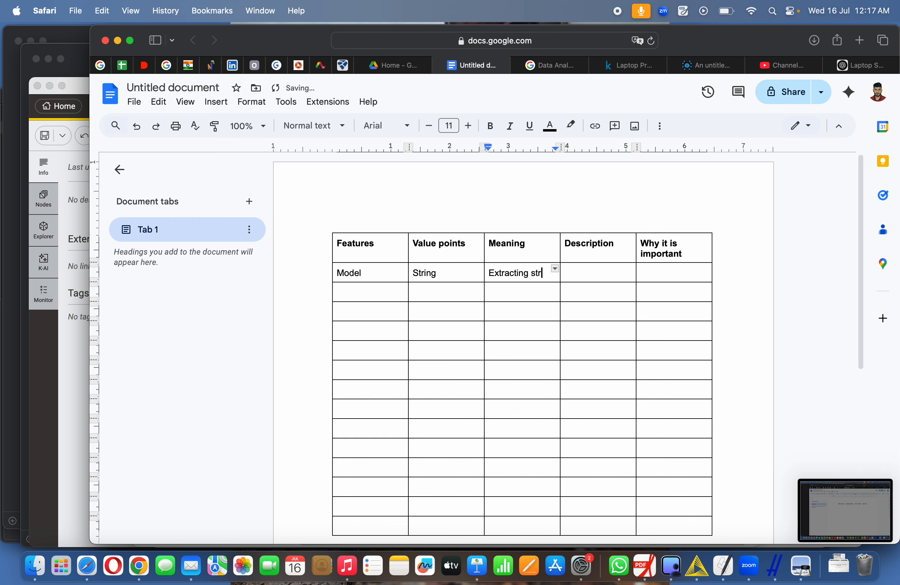
{"action": "type", "text": "uctured i"}
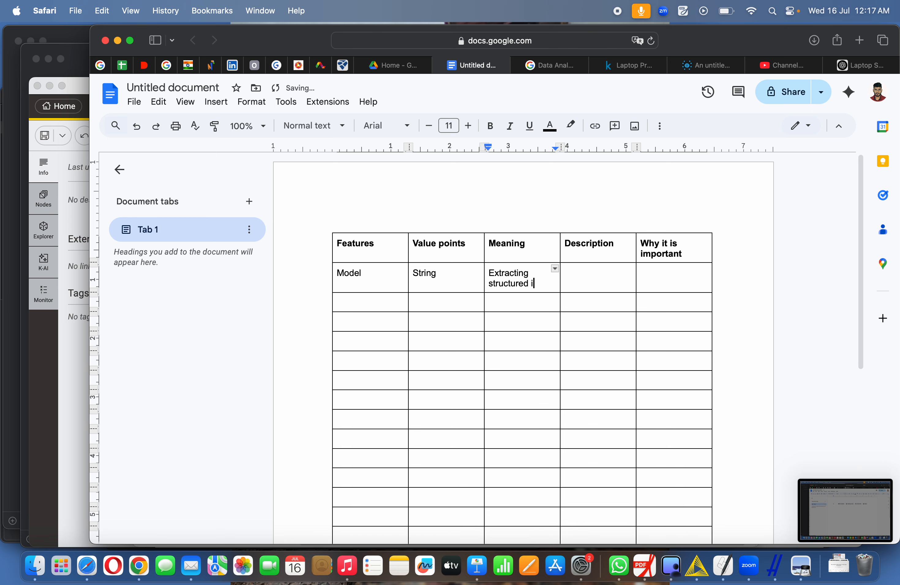
{"action": "type", "text": "nfo from "}
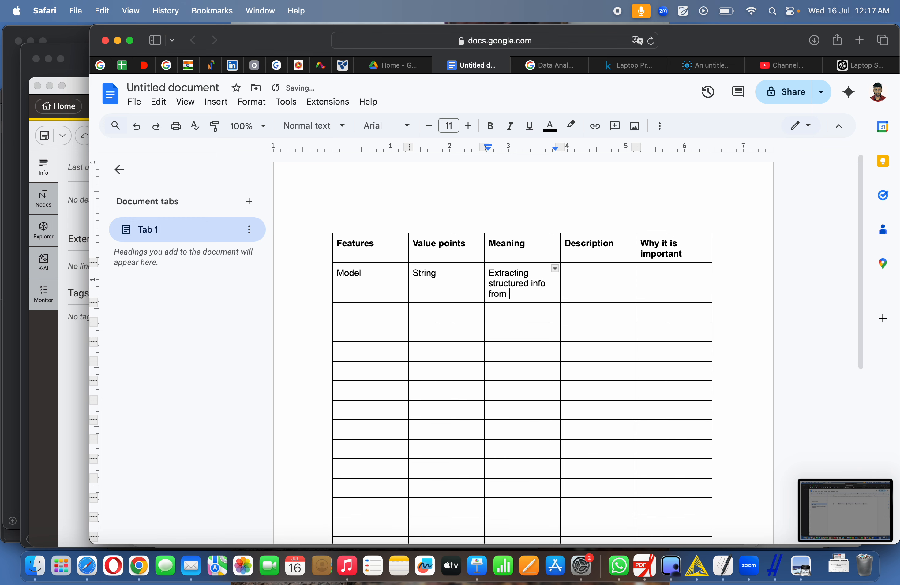
{"action": "type", "text": "text"}
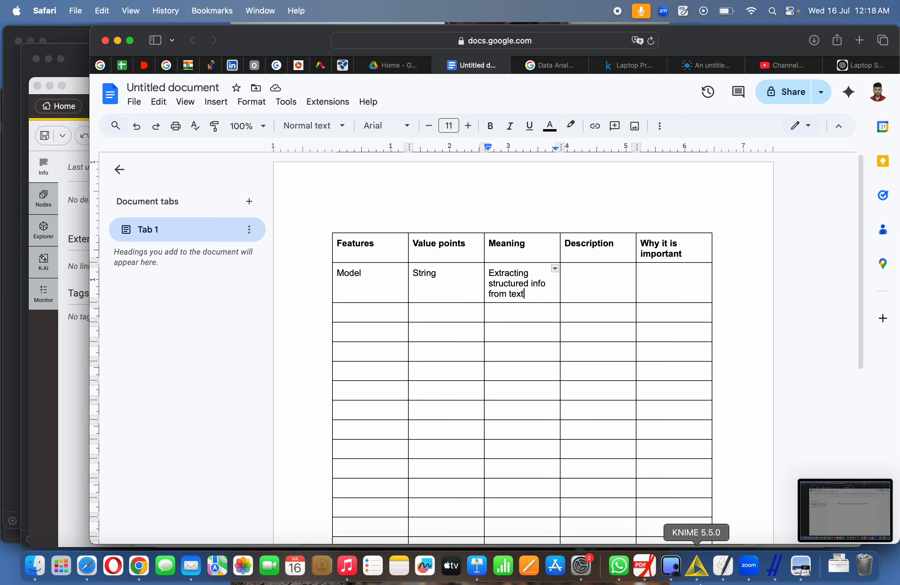
Check the laptop table's first columns in KNIME, and enter "Contains brand, series, variant in one text filed" as Model's description in the Google Docs document.
{"action": "left_click", "coordinate": [697, 566]}
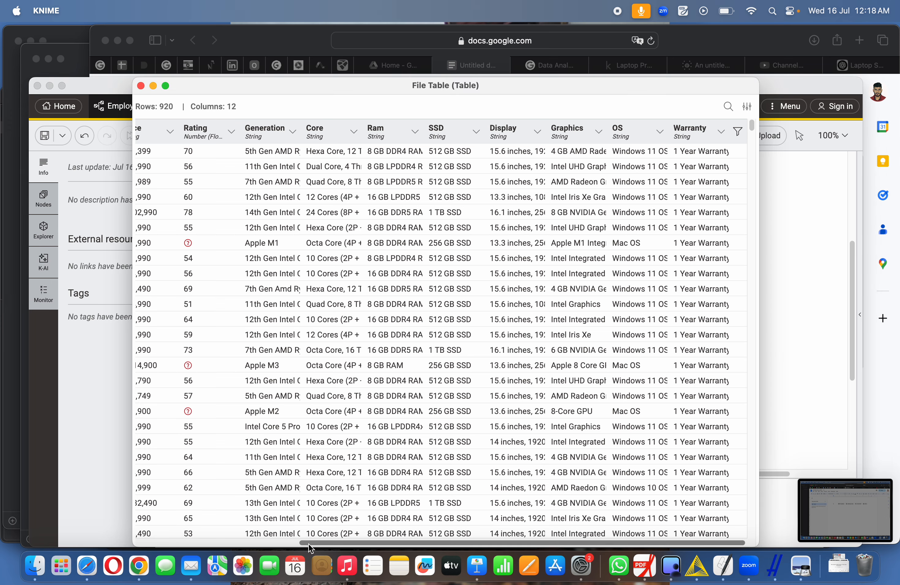
{"action": "left_click_drag", "start_coordinate": [311, 544], "coordinate": [134, 532]}
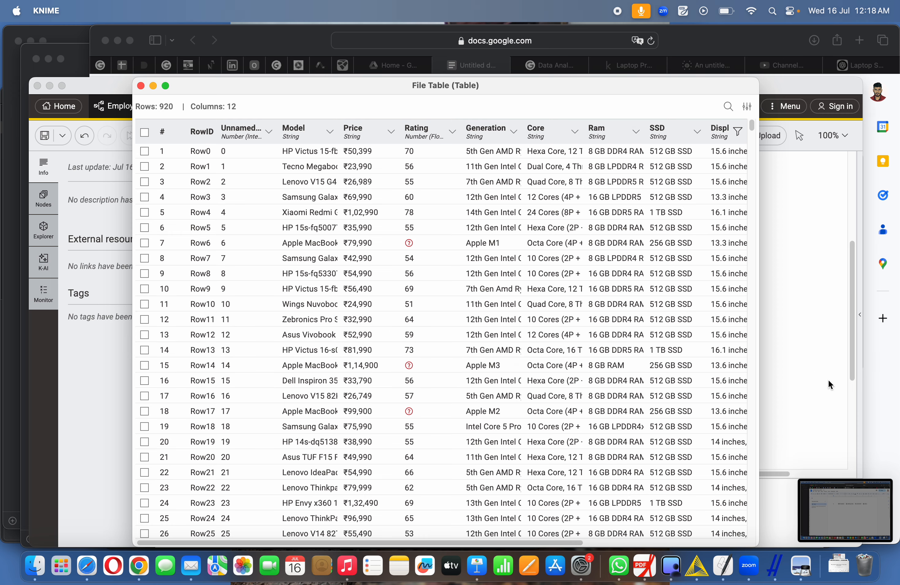
{"action": "left_click", "coordinate": [876, 392]}
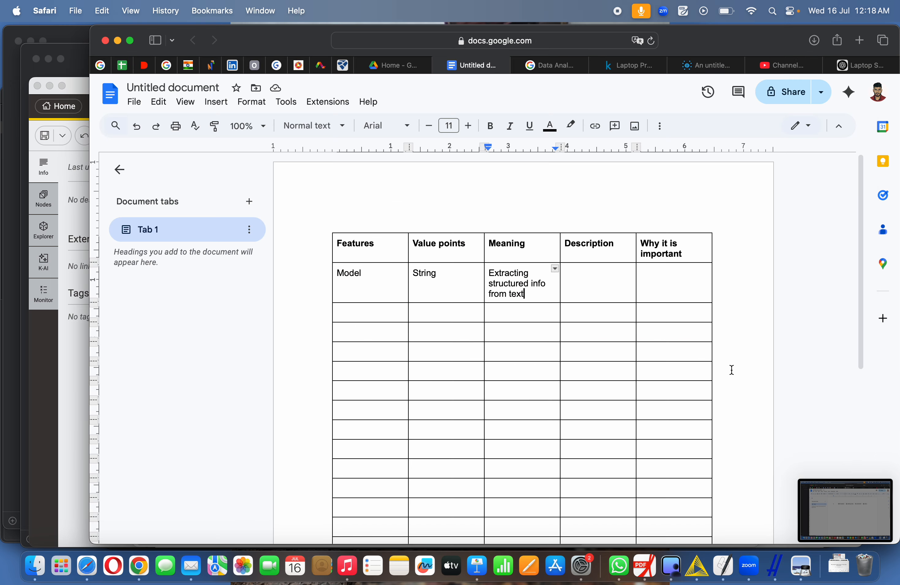
{"action": "left_click", "coordinate": [591, 290]}
{"action": "type", "text": "Cont"}
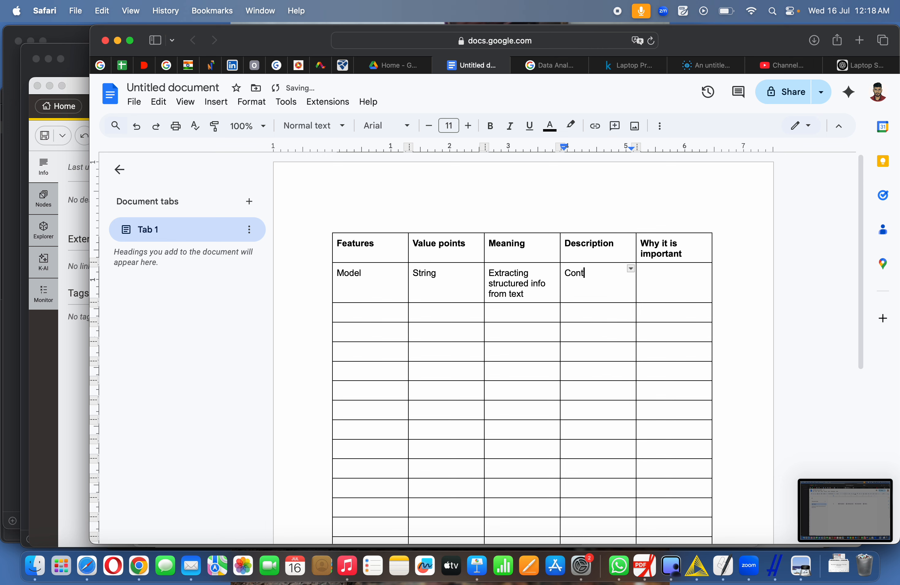
{"action": "type", "text": "ains brand, series, varia"}
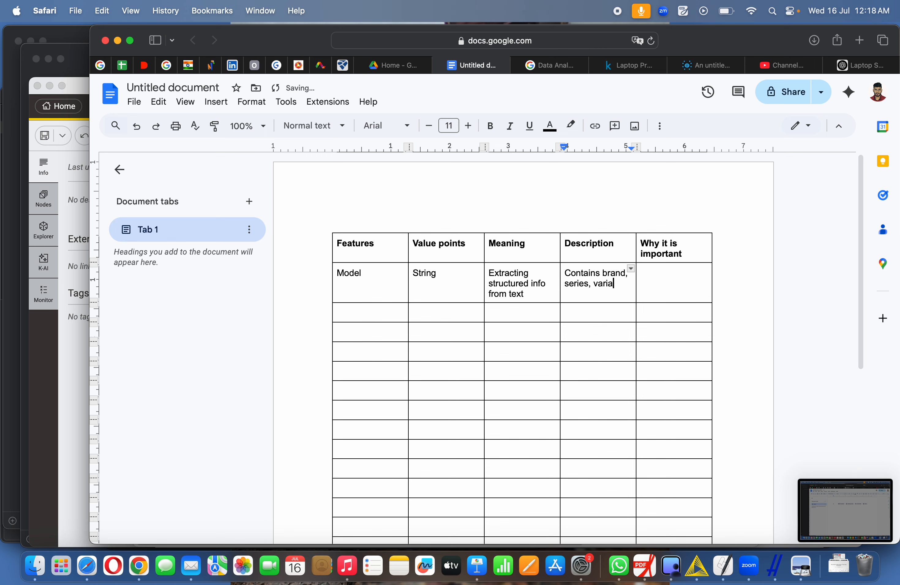
{"action": "type", "text": "nt in one text filed"}
Switch to KNIME, examine the Lenovo V15 and HP 14s entries in the laptop table's Model column, and return to the Google Docs document.
{"action": "left_click", "coordinate": [653, 305]}
{"action": "left_click", "coordinate": [697, 566]}
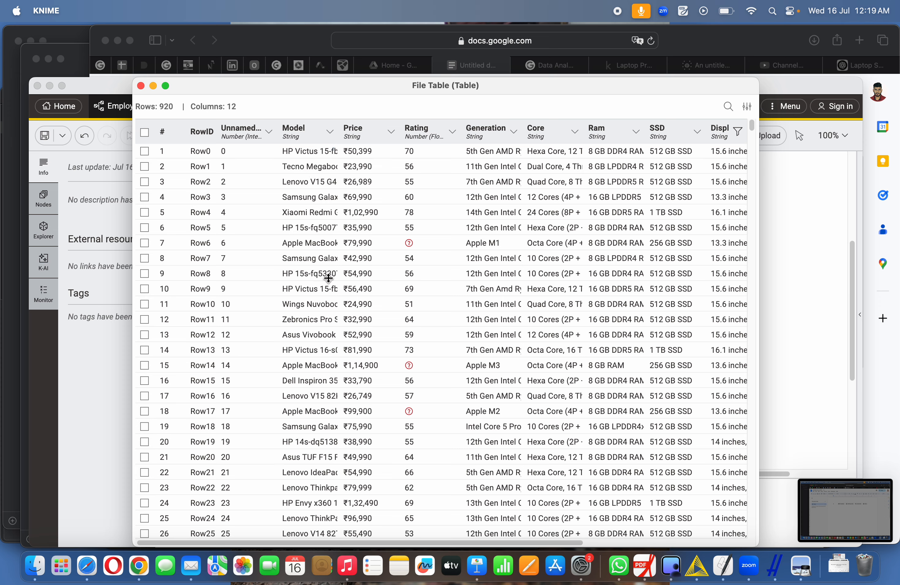
{"action": "left_click", "coordinate": [323, 398]}
{"action": "key", "text": "super+c"}
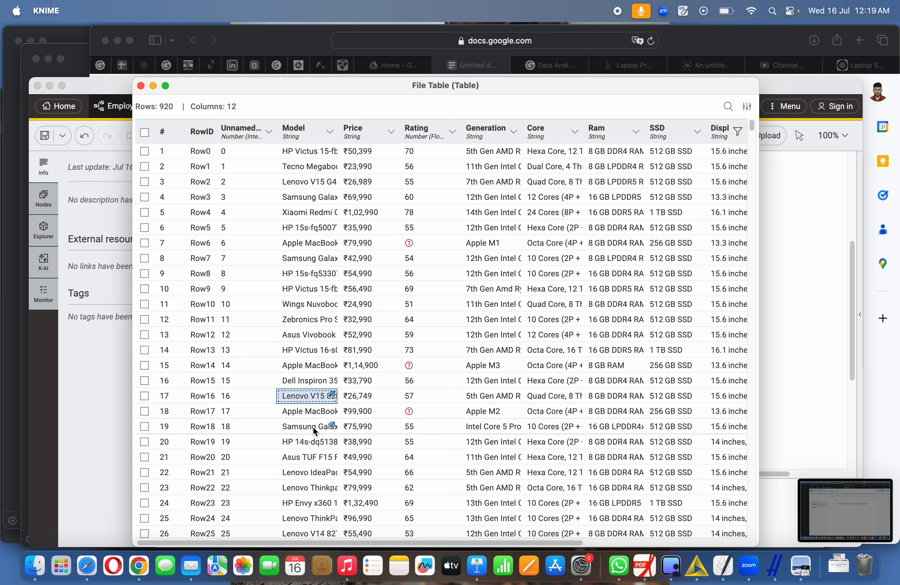
{"action": "left_click", "coordinate": [315, 441]}
{"action": "key", "text": "super+c"}
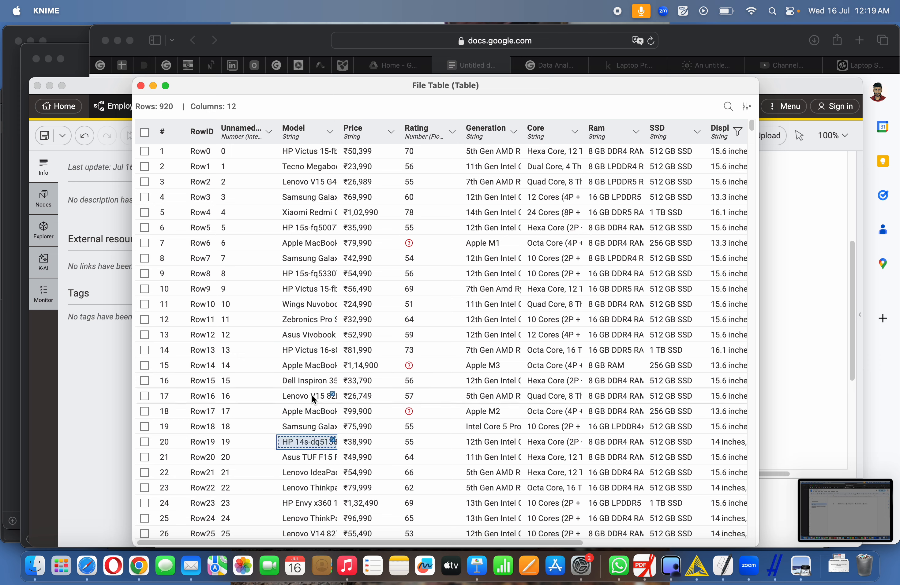
{"action": "left_click", "coordinate": [312, 398]}
{"action": "key", "text": "super+c"}
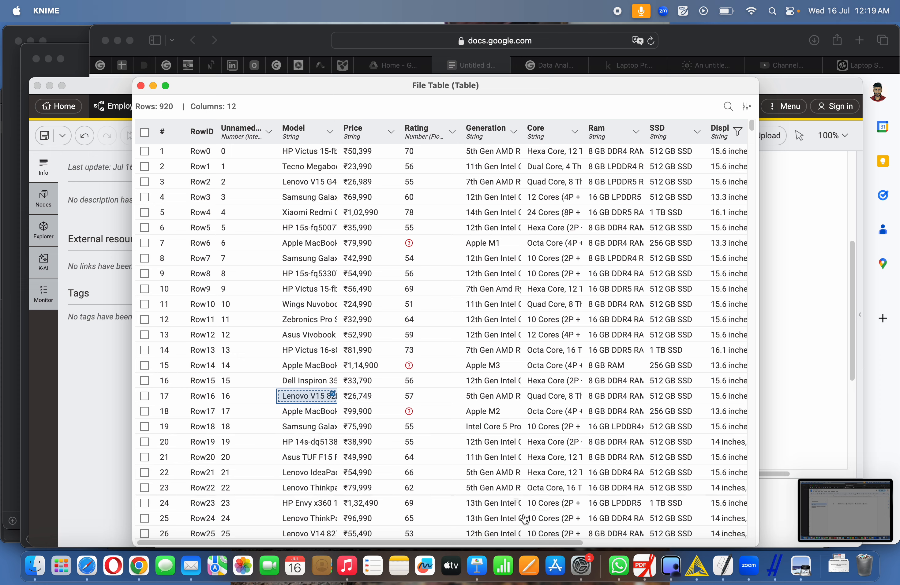
{"action": "left_click", "coordinate": [861, 422]}
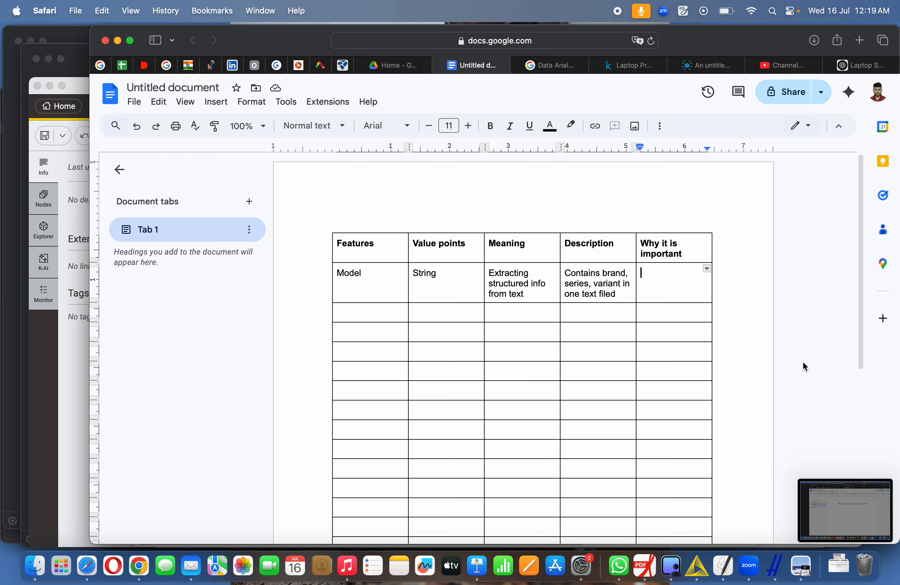
Enter "Enable in grouping - brand cluster analysis and NLP Use" as the reason Model is important.
{"action": "left_click", "coordinate": [666, 293]}
{"action": "type", "text": "Enable "}
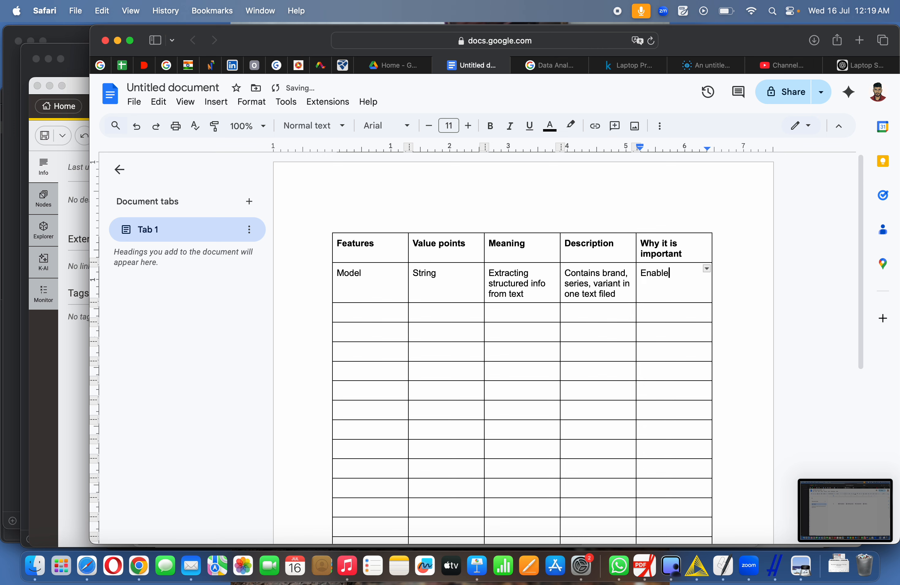
{"action": "type", "text": "in grouping - brand cluster"}
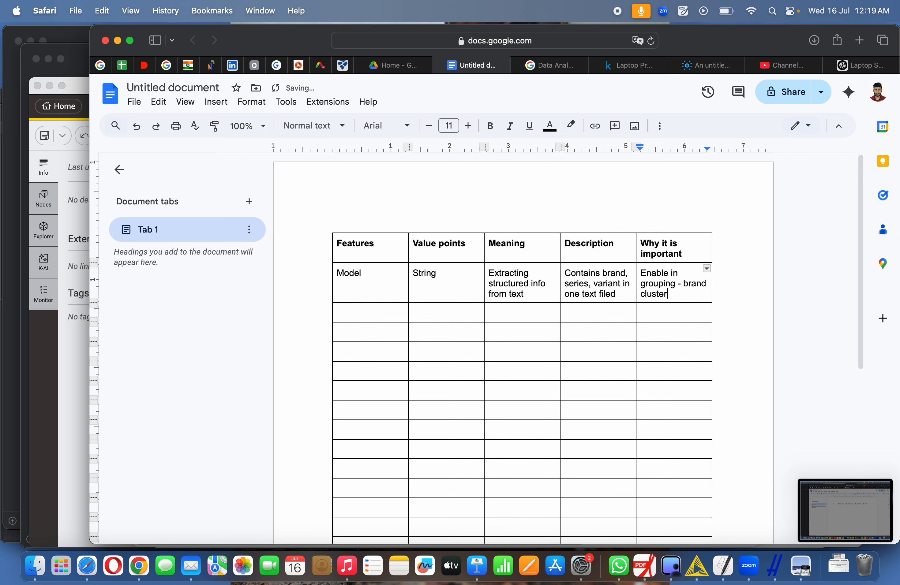
{"action": "type", "text": " analysis and "}
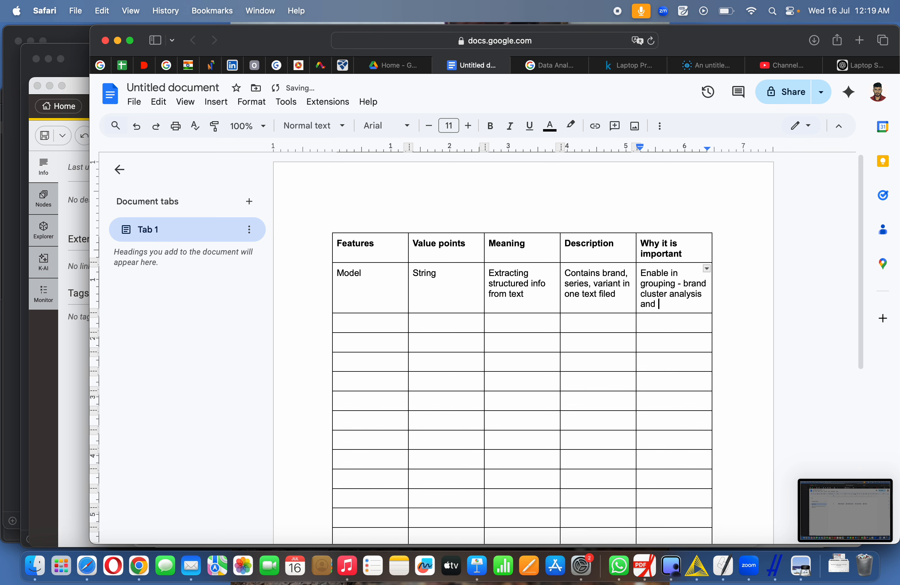
{"action": "type", "text": "NLP Use"}
Add Price as the feature below Model, and sort the laptop table in KNIME by Price in descending order to examine its values.
{"action": "left_click", "coordinate": [395, 326]}
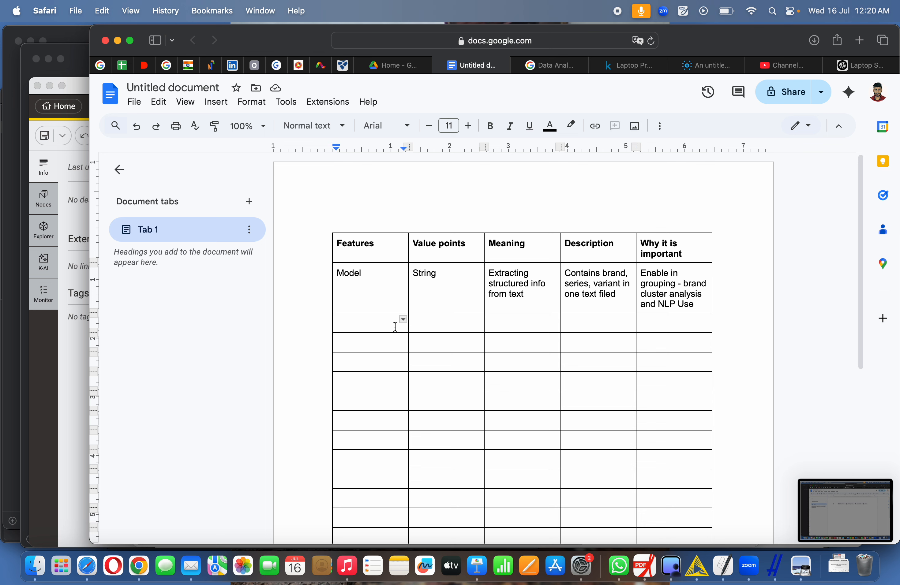
{"action": "type", "text": "Price"}
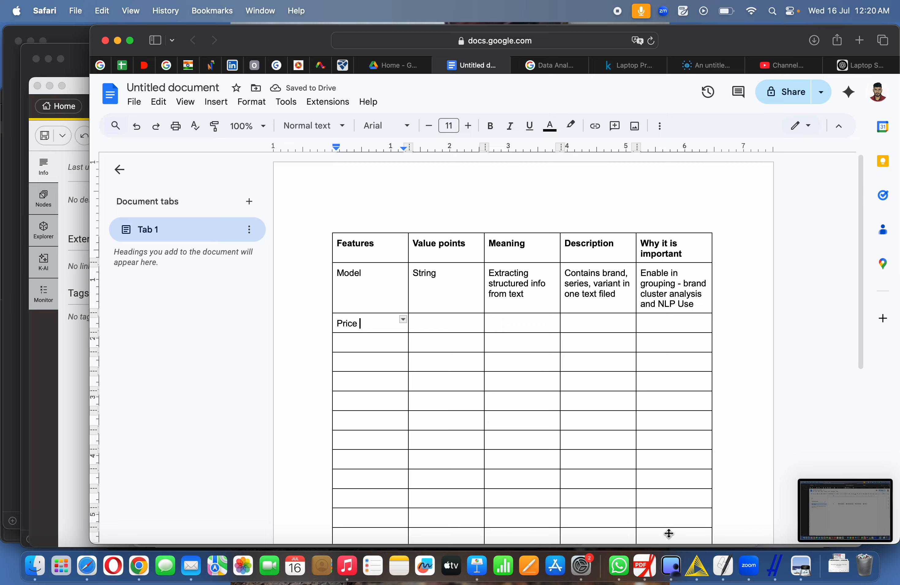
{"action": "left_click", "coordinate": [697, 565]}
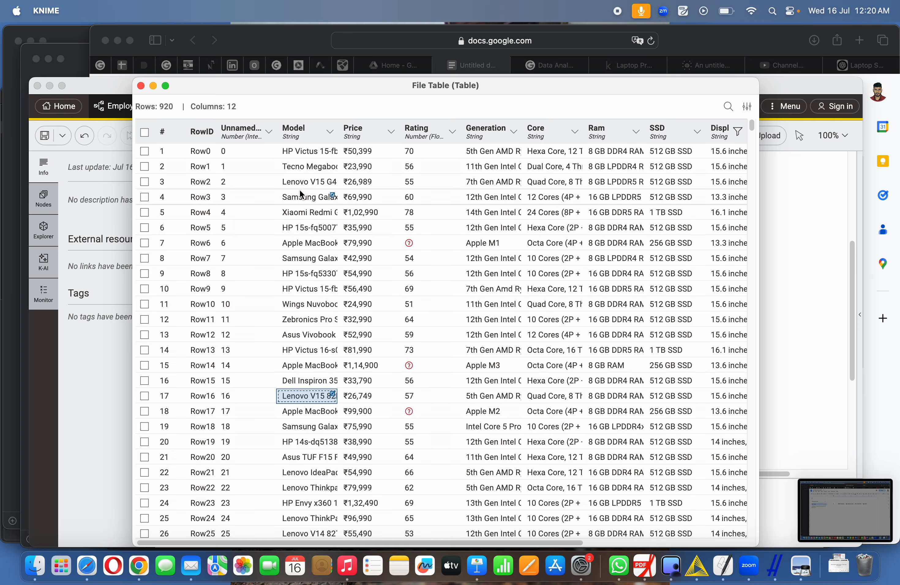
{"action": "left_click", "coordinate": [361, 133]}
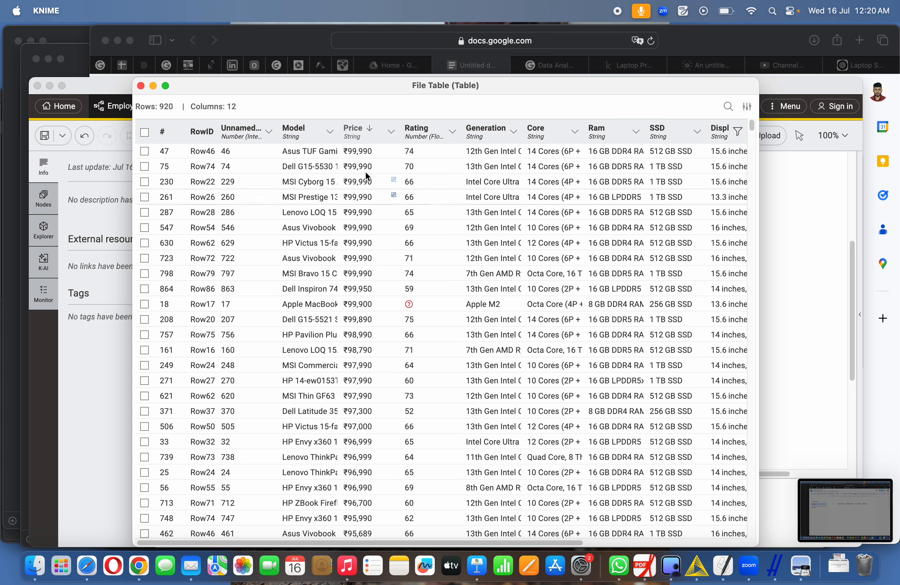
{"action": "left_click", "coordinate": [356, 135]}
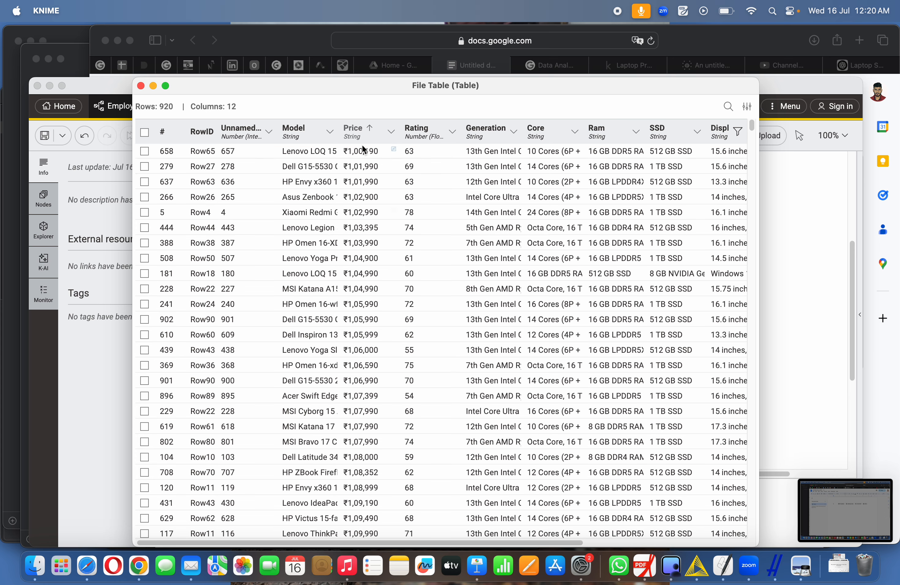
{"action": "left_click", "coordinate": [371, 140]}
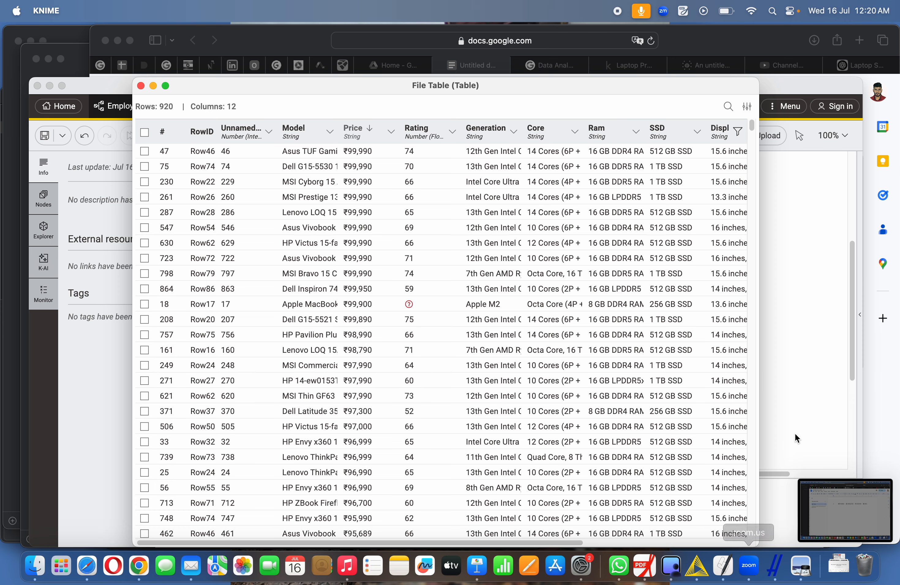
Return to the Google Docs document and enter "Text to numeric conversion" as Price's value points.
{"action": "left_click", "coordinate": [868, 378]}
{"action": "left_click", "coordinate": [466, 326]}
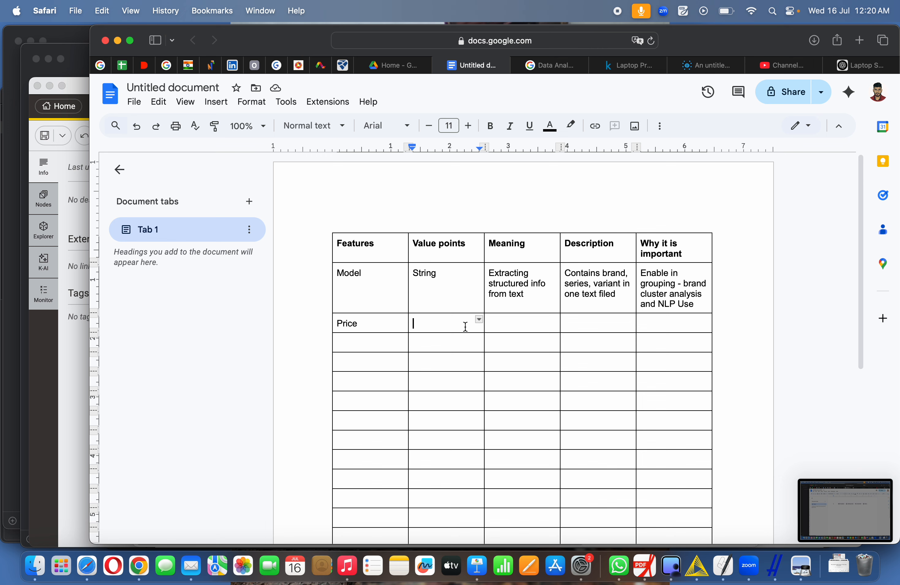
{"action": "type", "text": "text to nu"}
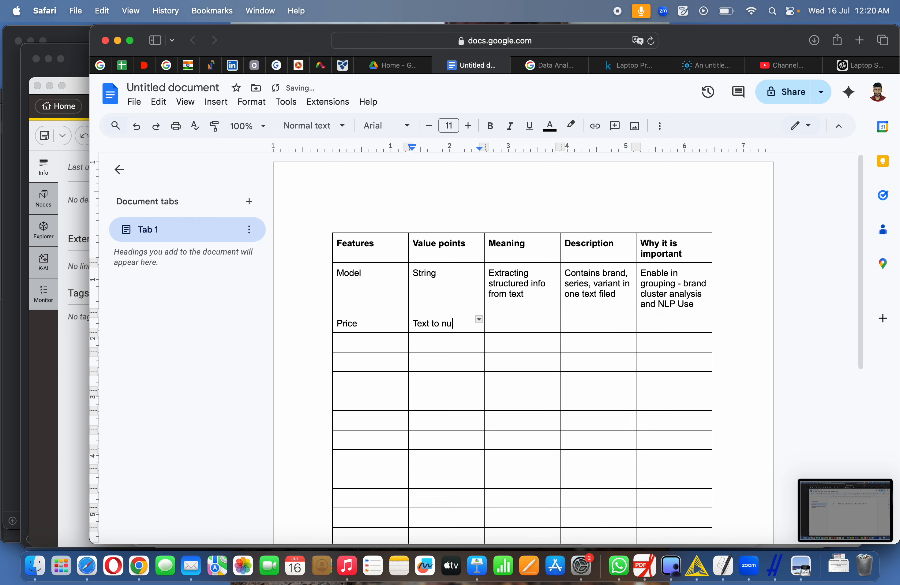
{"action": "type", "text": "meric co"}
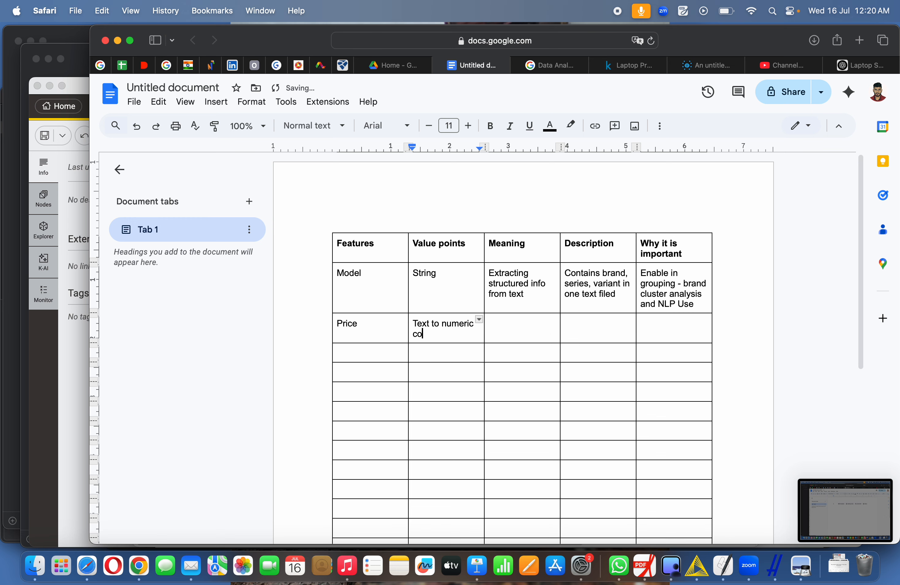
{"action": "type", "text": "nversion"}
Check the price format in KNIME's laptop table, and enter "Remove all the symbols and convert into float" as Price's meaning in Google Docs.
{"action": "left_click", "coordinate": [697, 569]}
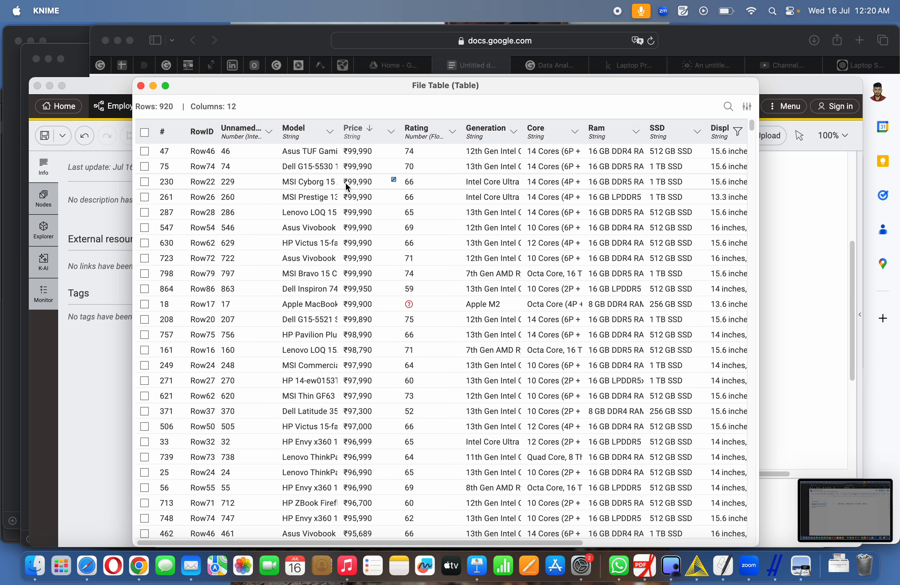
{"action": "left_click", "coordinate": [874, 361]}
{"action": "left_click", "coordinate": [540, 320]}
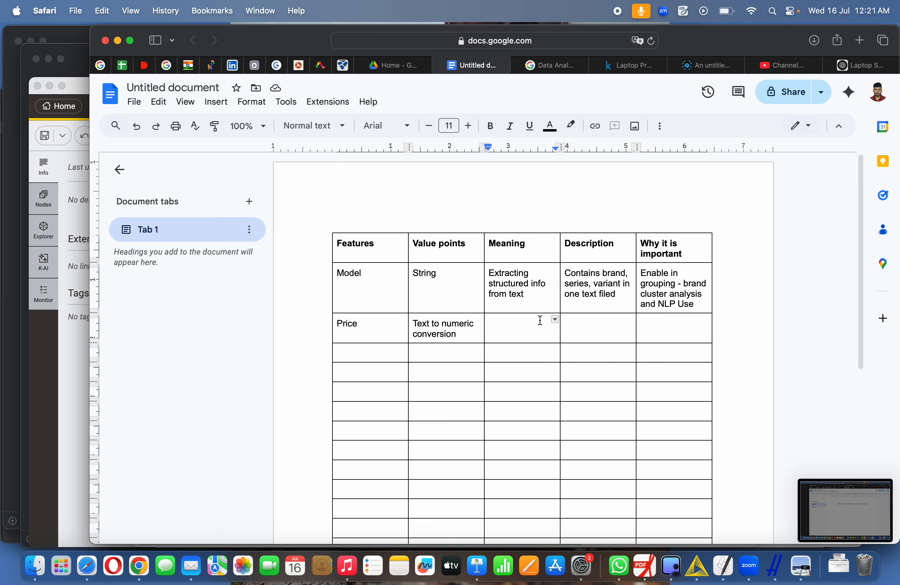
{"action": "type", "text": "Remove a"}
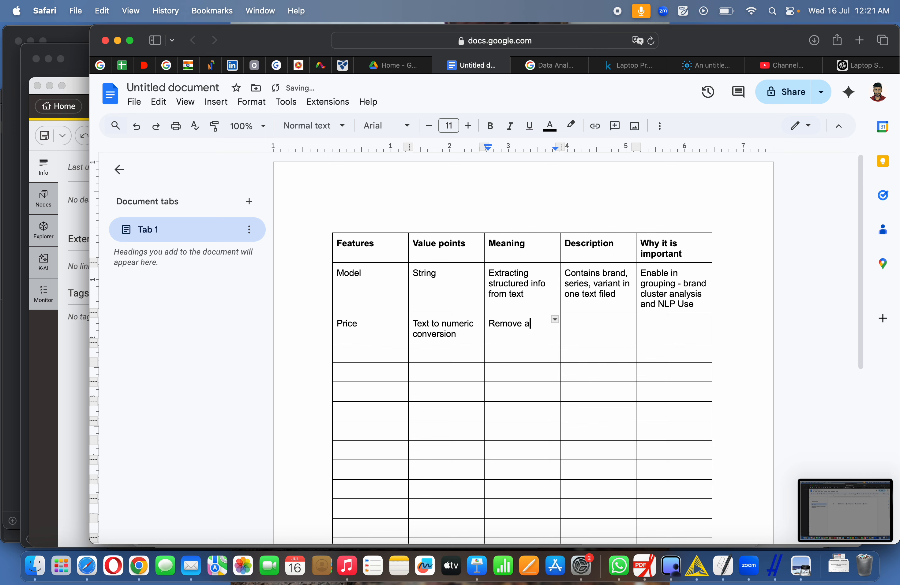
{"action": "type", "text": "ll the symbols and con"}
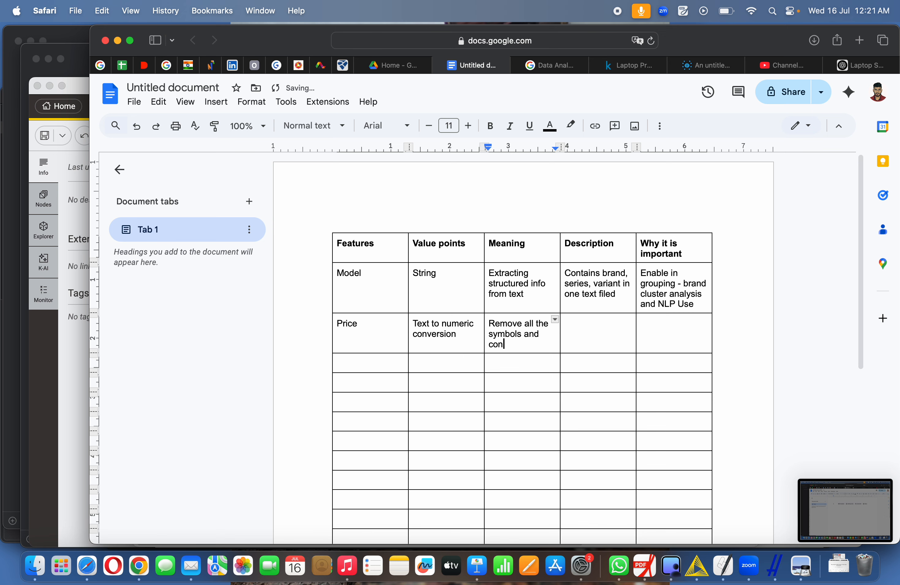
{"action": "type", "text": "vert into float"}
Enter "Removing Rupee symbol, commas for numeric use only" as the description of Price.
{"action": "left_click", "coordinate": [585, 332]}
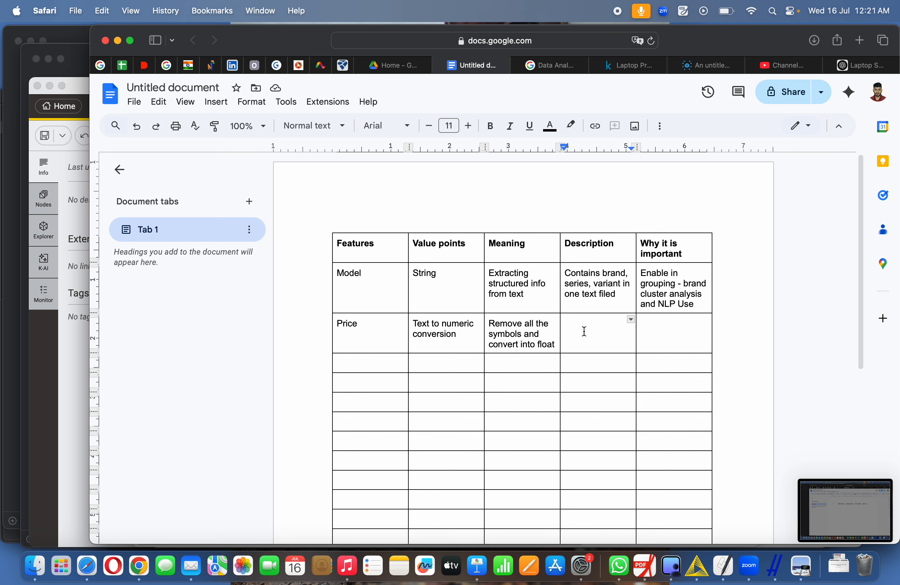
{"action": "type", "text": "rEM"}
{"action": "key", "text": "BackSpace"}
{"action": "key", "text": "BackSpace"}
{"action": "key", "text": "BackSpace"}
{"action": "type", "text": "Removing "}
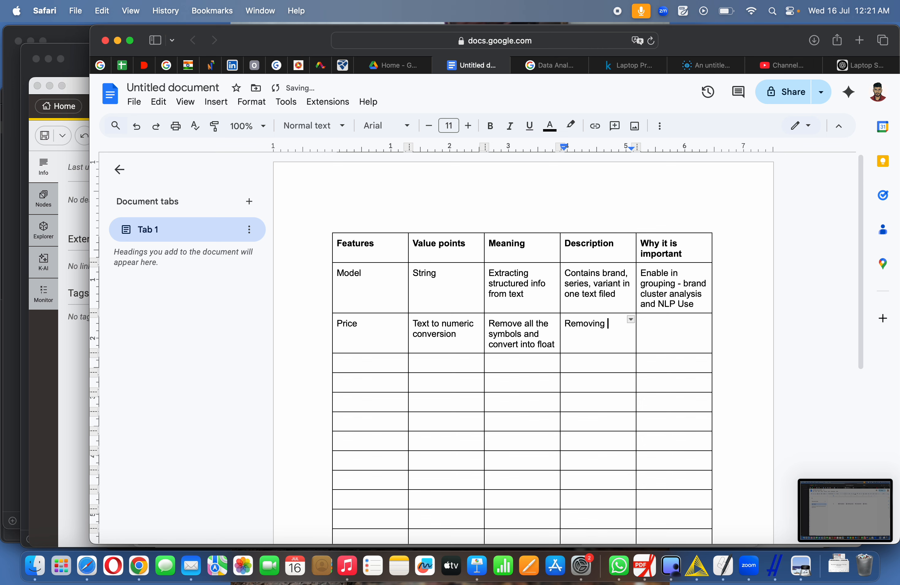
{"action": "type", "text": "r"}
{"action": "key", "text": "BackSpace"}
{"action": "type", "text": "Rupee symbol, commas"}
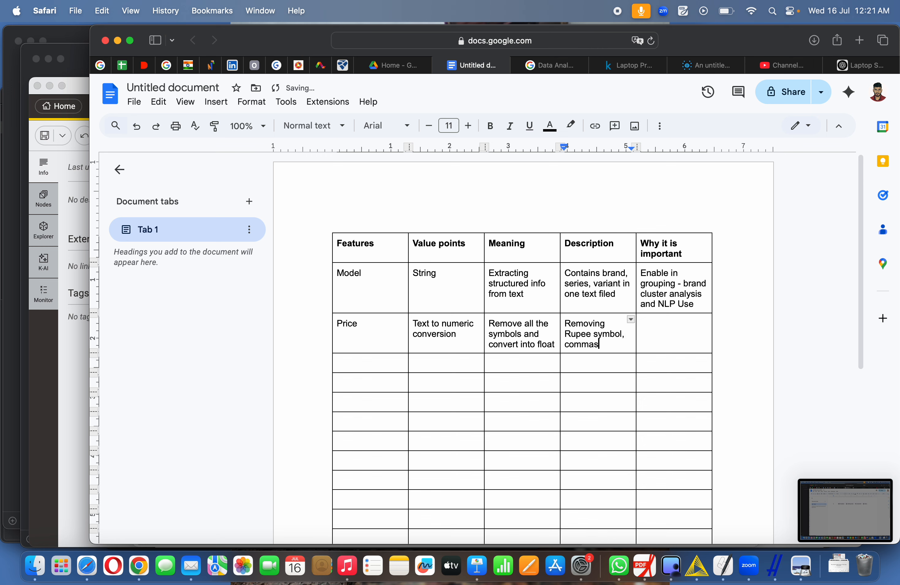
{"action": "type", "text": " for numeri"}
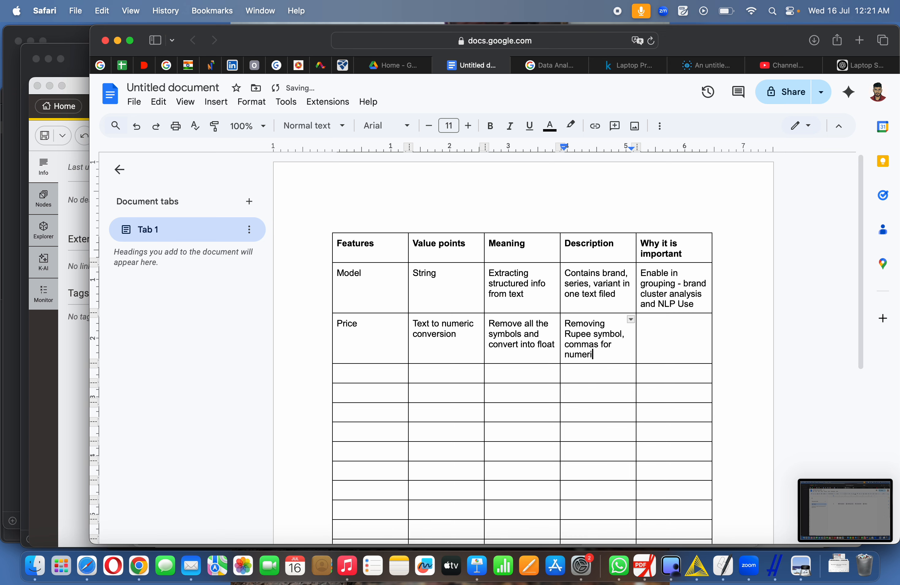
{"action": "type", "text": "c use only"}
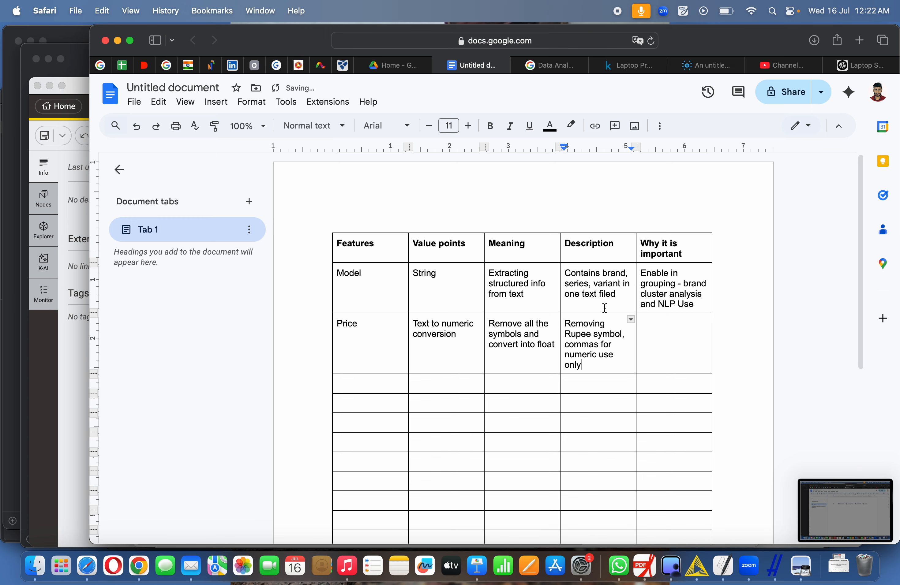
Enter "Essential statistics, Price based modelling, Visualization" as the reason Price is important.
{"action": "left_click", "coordinate": [678, 356]}
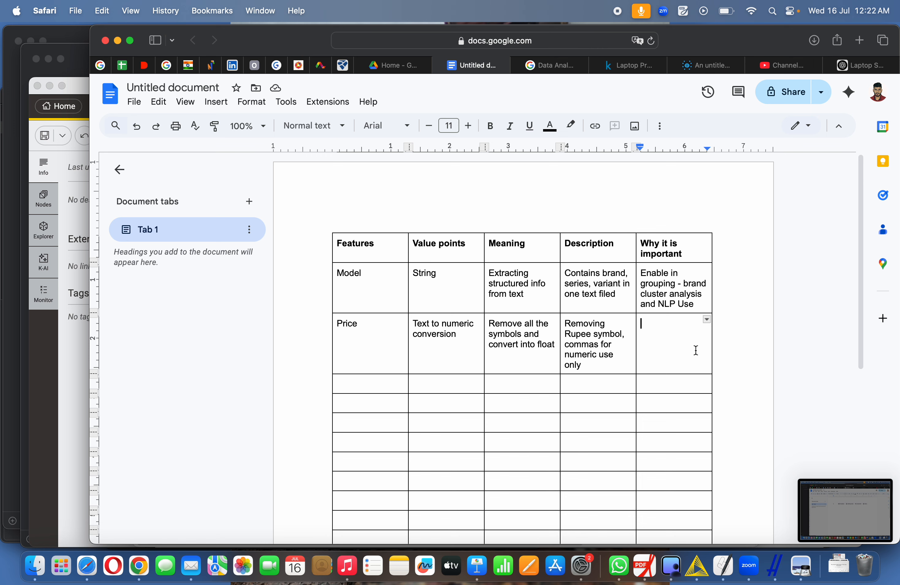
{"action": "type", "text": "Essential s"}
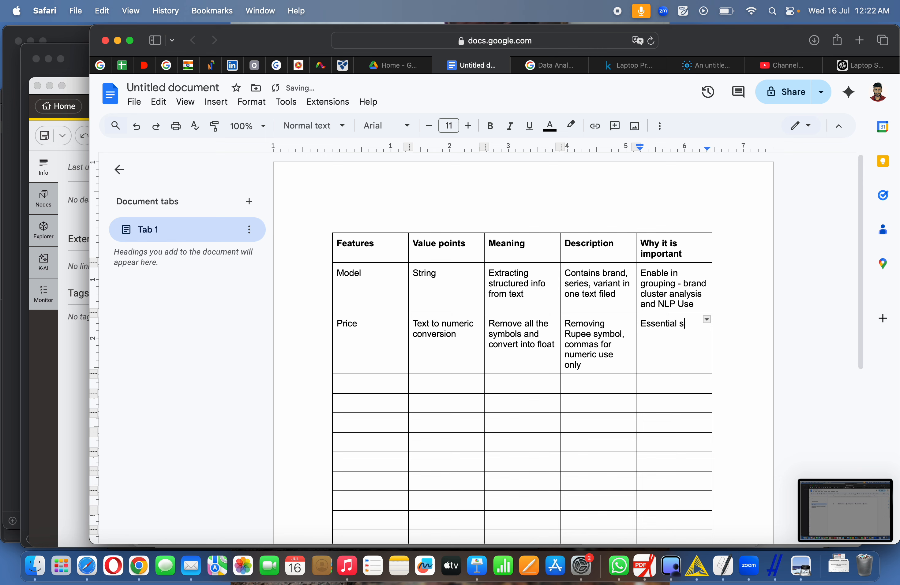
{"action": "type", "text": "tatistics, Price based modell"}
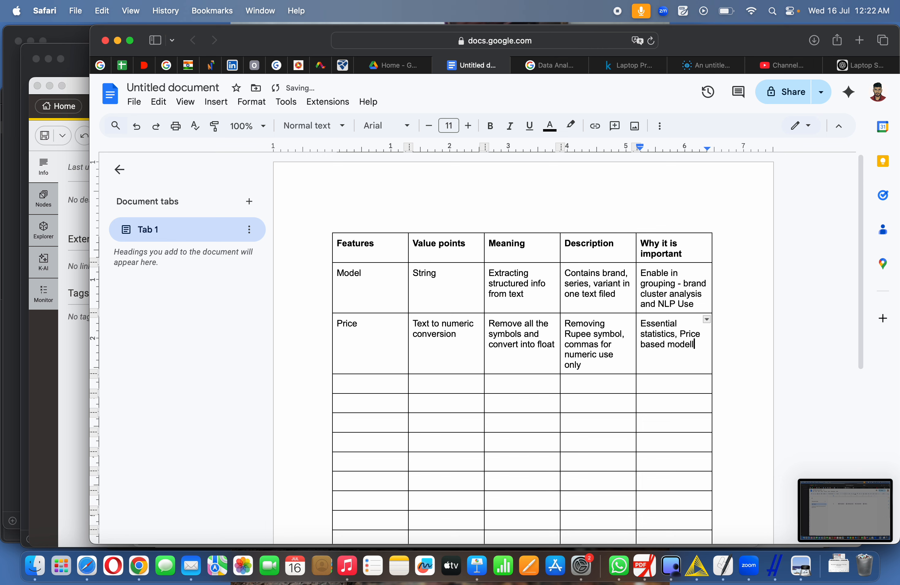
{"action": "type", "text": "ing, Visualiz"}
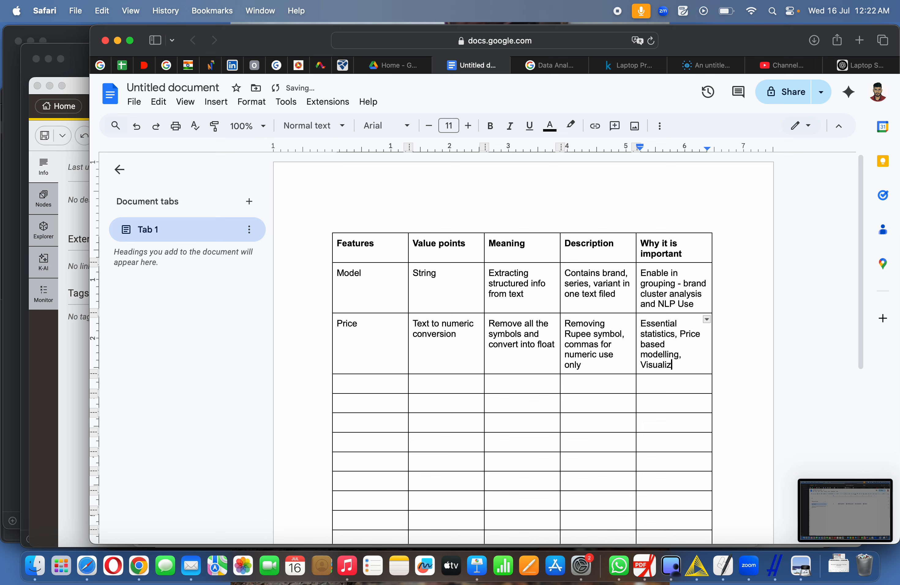
{"action": "type", "text": "ation"}
Add a second Price feature in the next empty row, with "Dependent Variable" as its value points.
{"action": "left_click", "coordinate": [404, 384]}
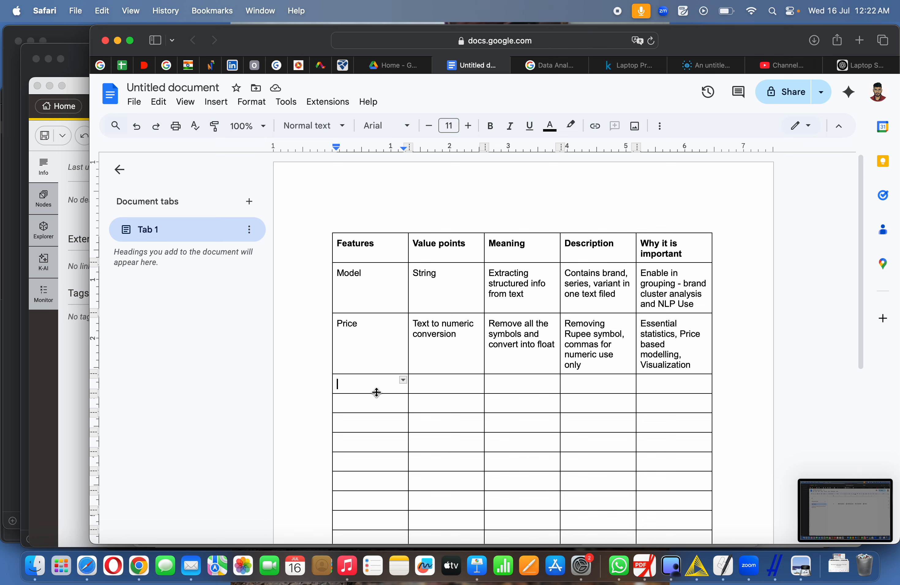
{"action": "type", "text": "Prin"}
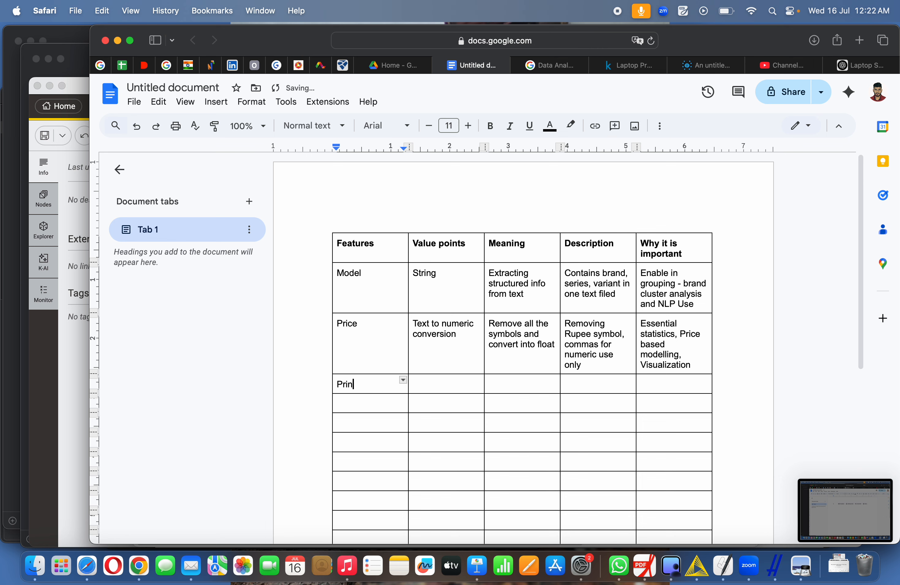
{"action": "key", "text": "BackSpace"}
{"action": "type", "text": "ce"}
{"action": "left_click", "coordinate": [436, 383]}
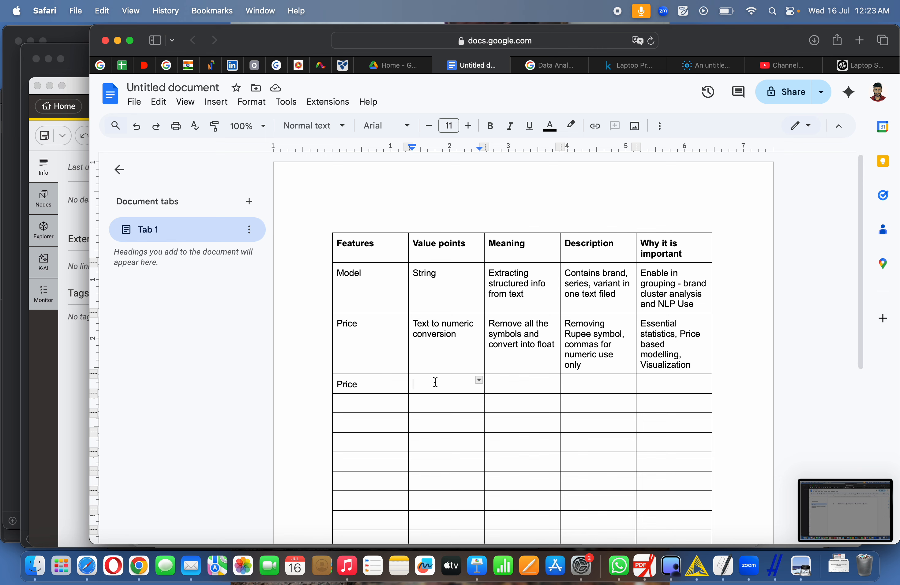
{"action": "type", "text": "Dependent Var"}
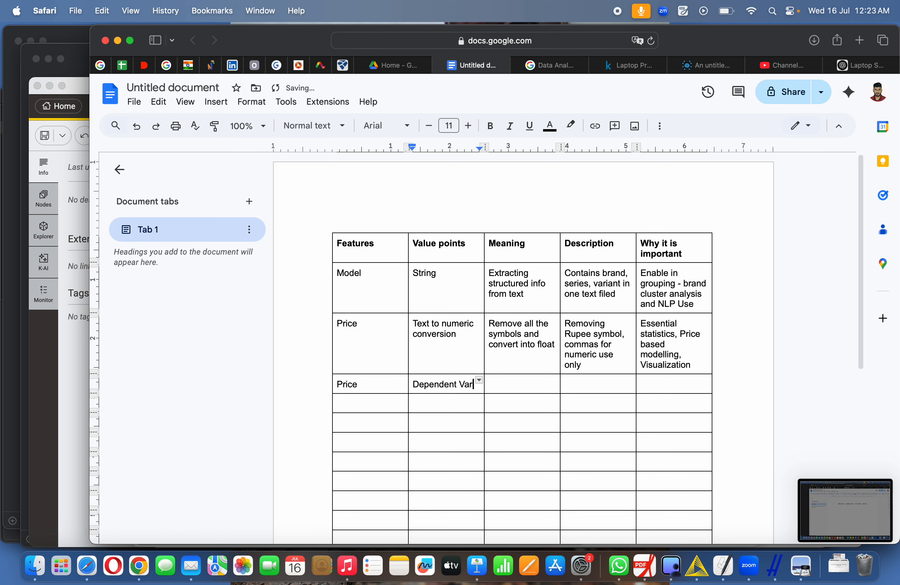
{"action": "type", "text": "iable"}
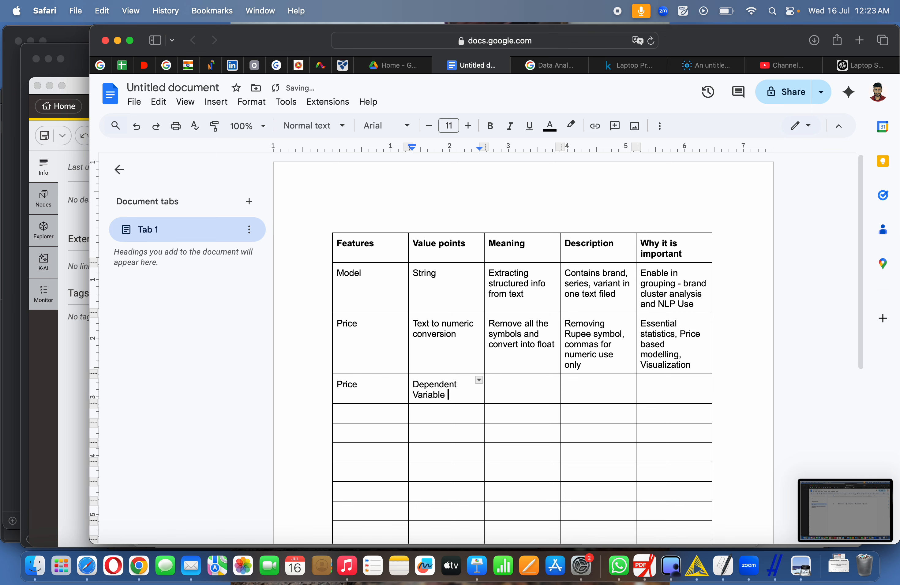
Enter "It can predict output using other factors" as the meaning in the second Price row.
{"action": "left_click", "coordinate": [533, 383]}
{"action": "type", "text": "It can predict "}
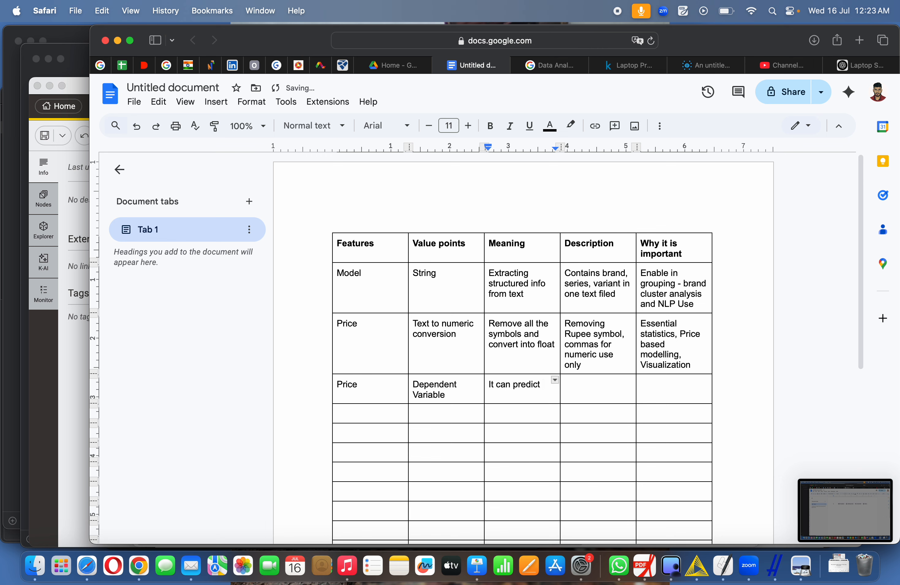
{"action": "type", "text": "output using other factor"}
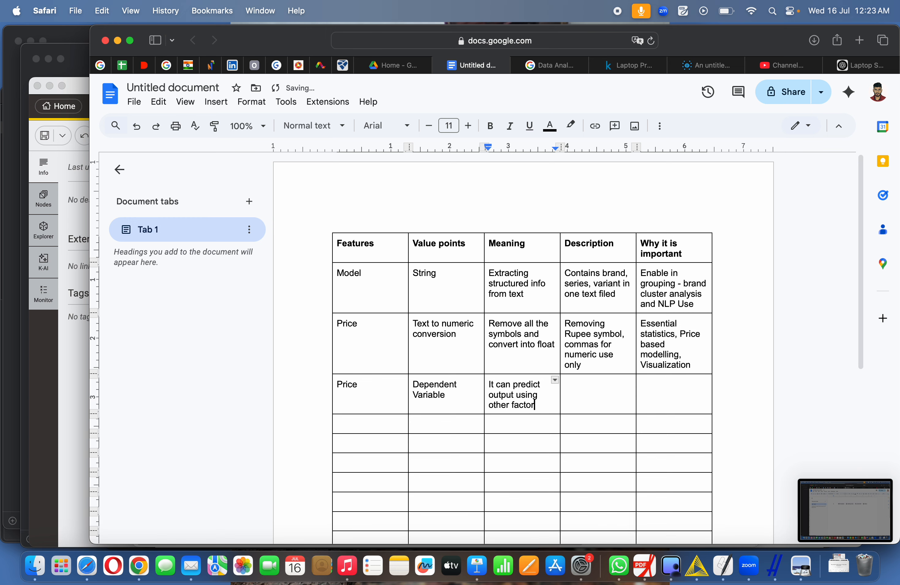
{"action": "type", "text": "s"}
Enter "Use regression models to predict price from features" as the description in the second Price row.
{"action": "left_click", "coordinate": [590, 408]}
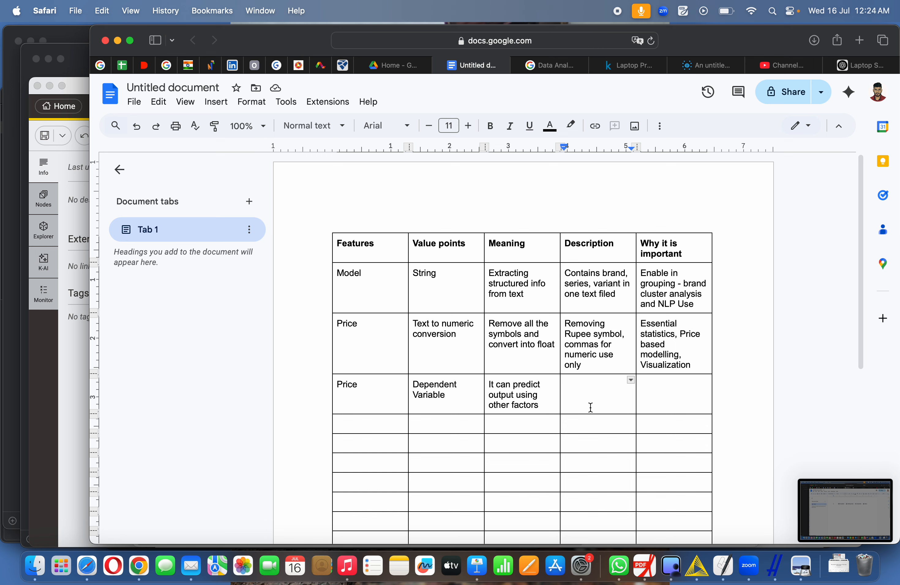
{"action": "type", "text": "Use regressi"}
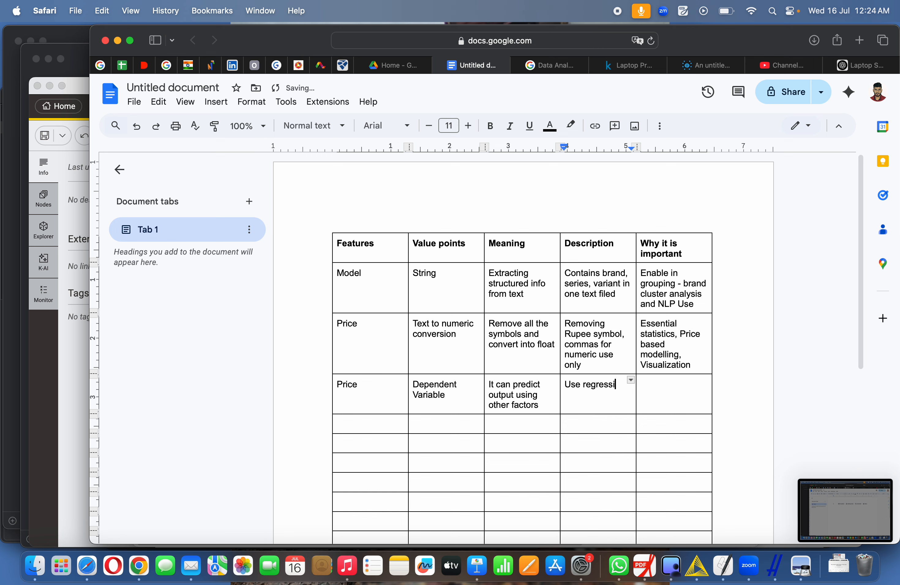
{"action": "type", "text": "on models to predict price"}
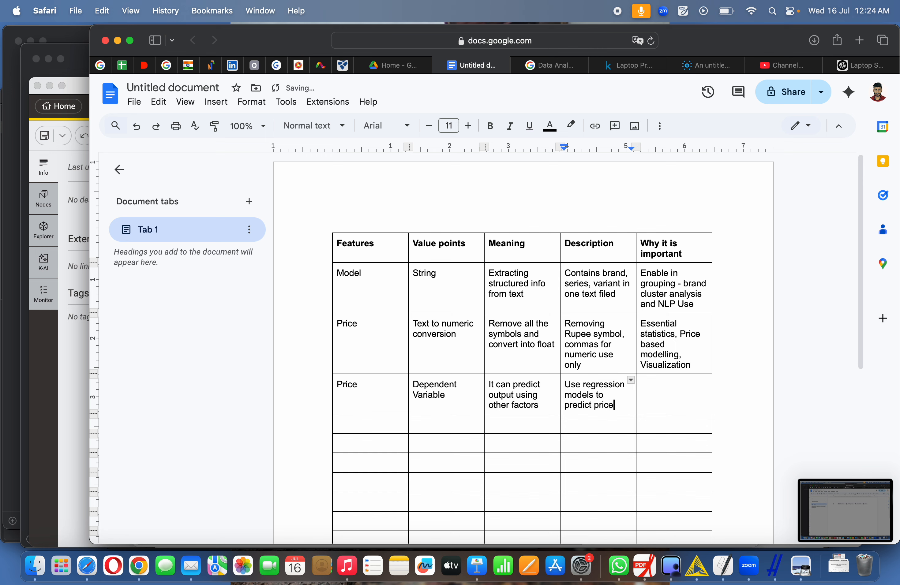
{"action": "type", "text": " from features"}
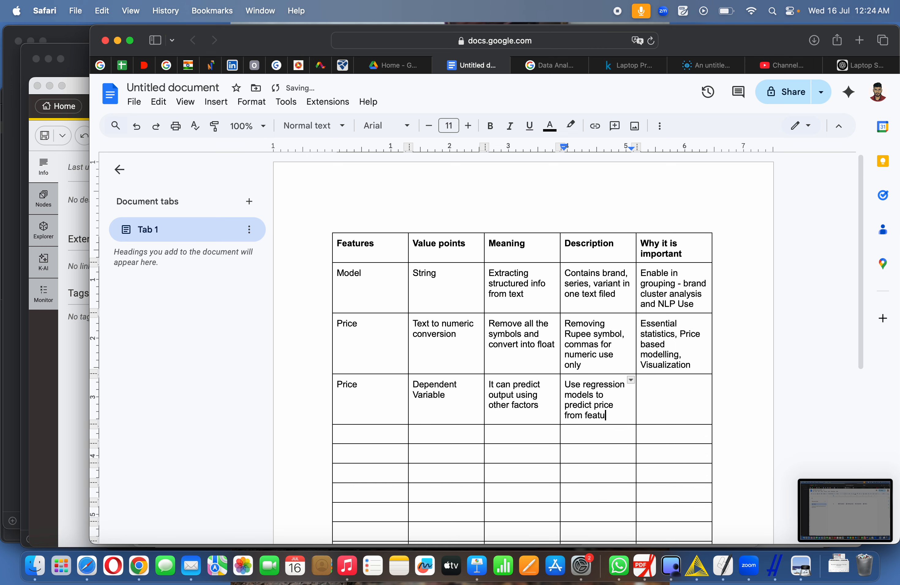
Enter "Helps in HR Procurement" as the reason for importance in the second Price row.
{"action": "left_click", "coordinate": [653, 393]}
{"action": "type", "text": "Helps in"}
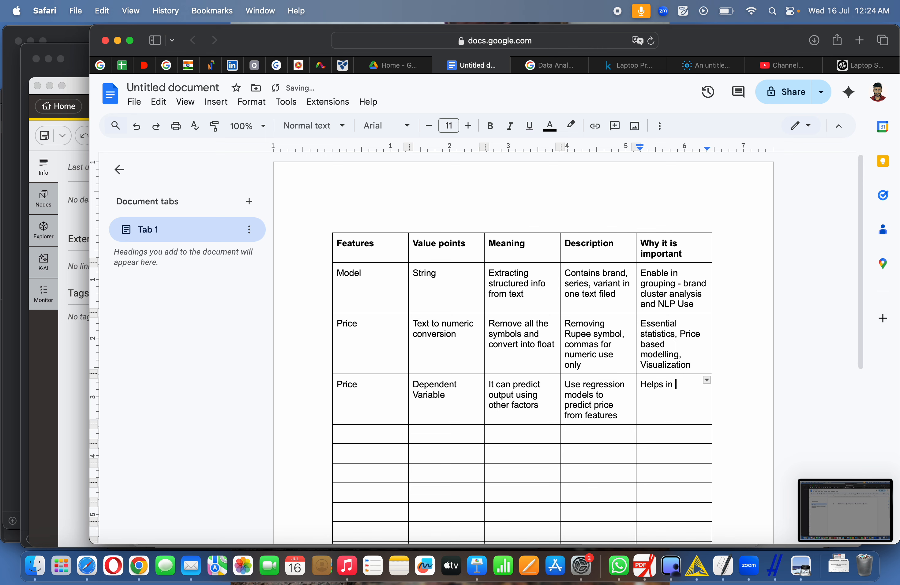
{"action": "type", "text": " HR Procurement"}
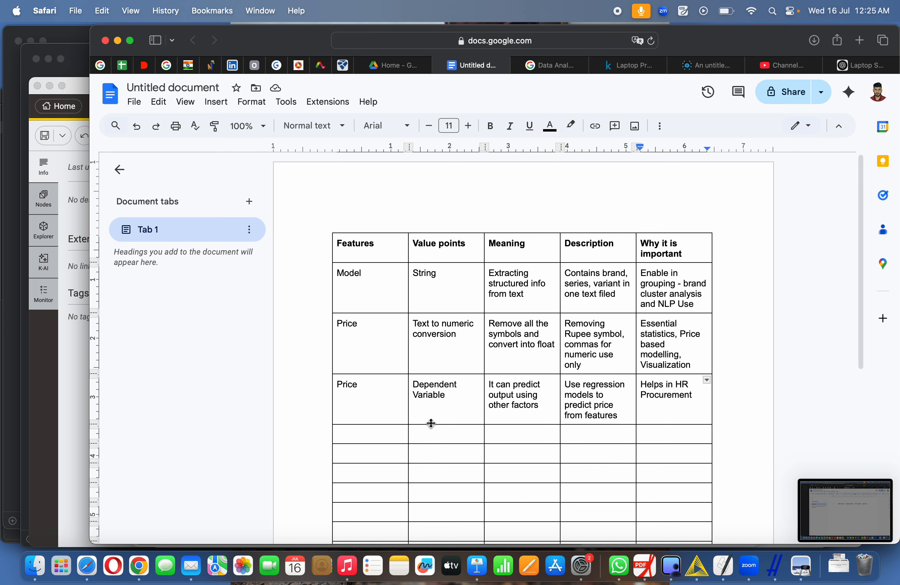
Add Ratings as the feature below the second Price row, with "Handle missing values" as its value points.
{"action": "left_click", "coordinate": [390, 432]}
{"action": "type", "text": "R"}
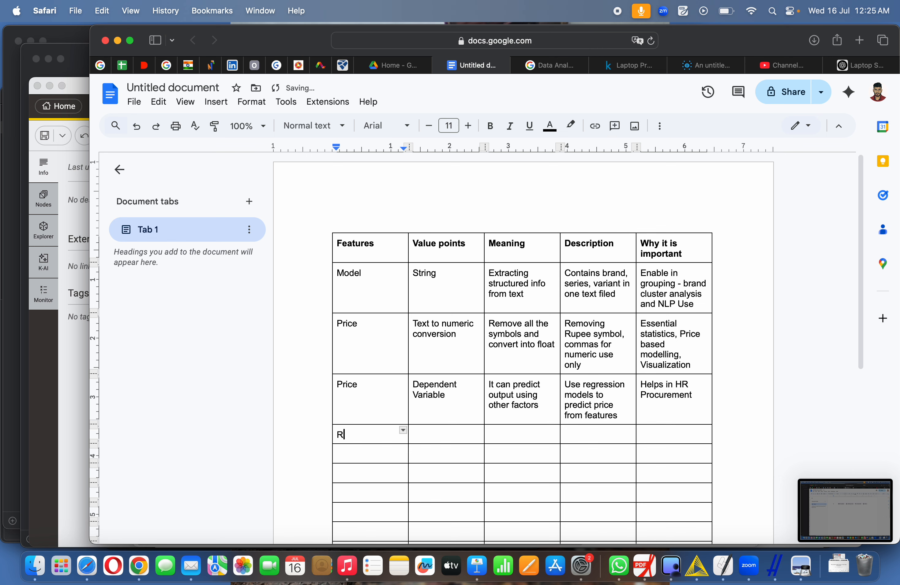
{"action": "type", "text": "atings"}
{"action": "left_click", "coordinate": [445, 433]}
{"action": "type", "text": "hA"}
{"action": "key", "text": "BackSpace"}
{"action": "key", "text": "BackSpace"}
{"action": "type", "text": "Hand"}
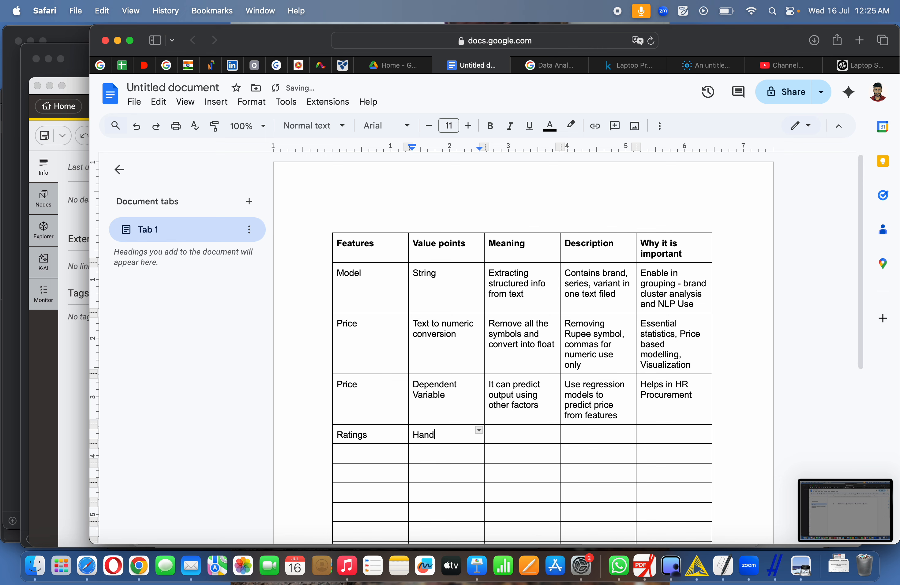
{"action": "type", "text": "le missing values"}
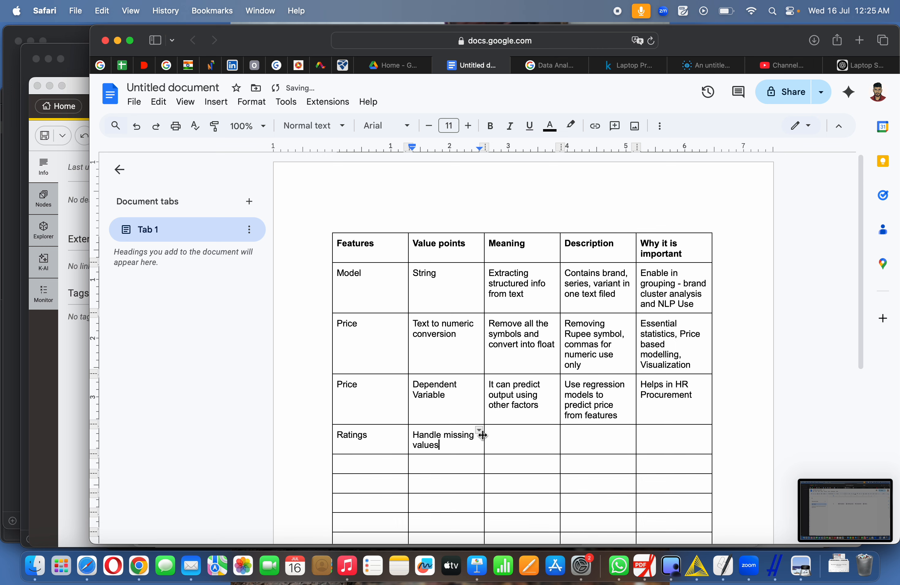
Enter "Addresses a lot of incomplete data" as the meaning of Ratings.
{"action": "left_click", "coordinate": [517, 440]}
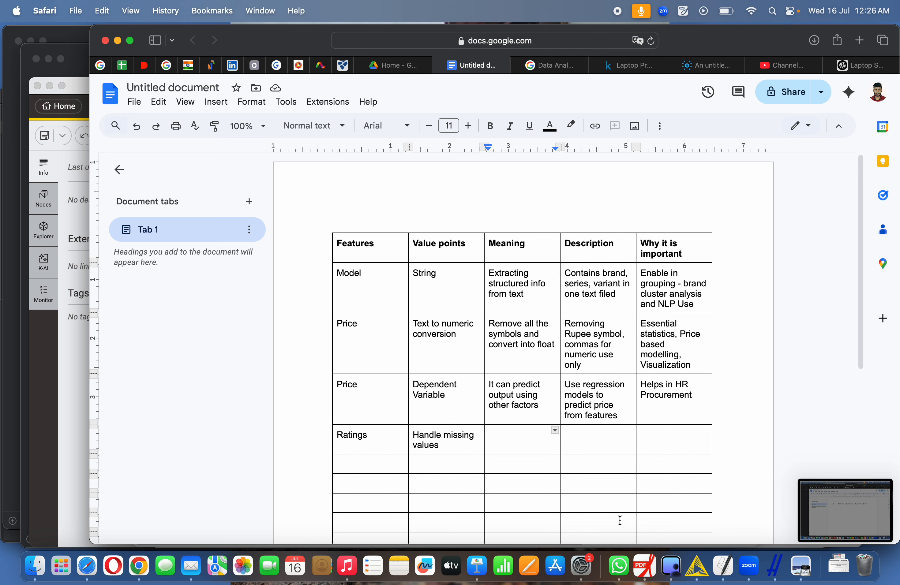
{"action": "type", "text": "Address"}
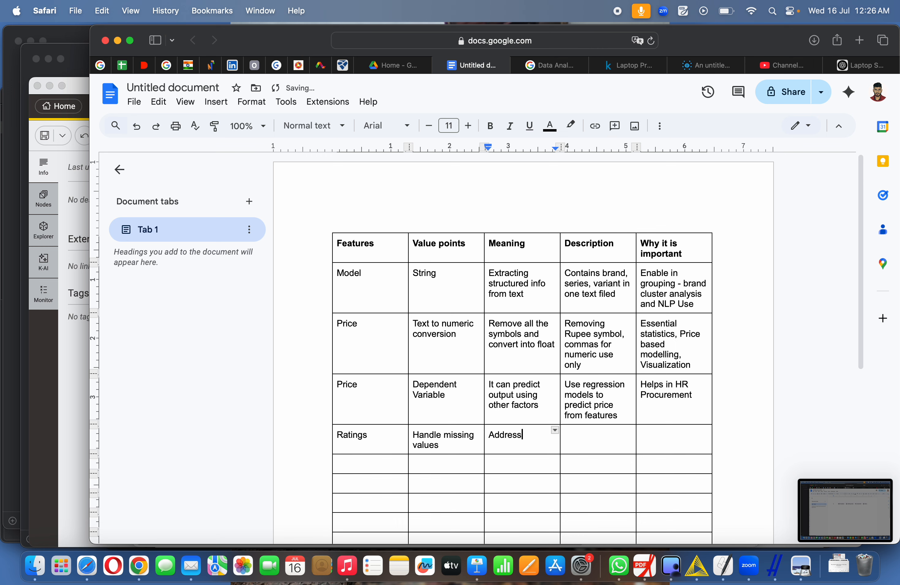
{"action": "type", "text": "es a lot of incomplete data"}
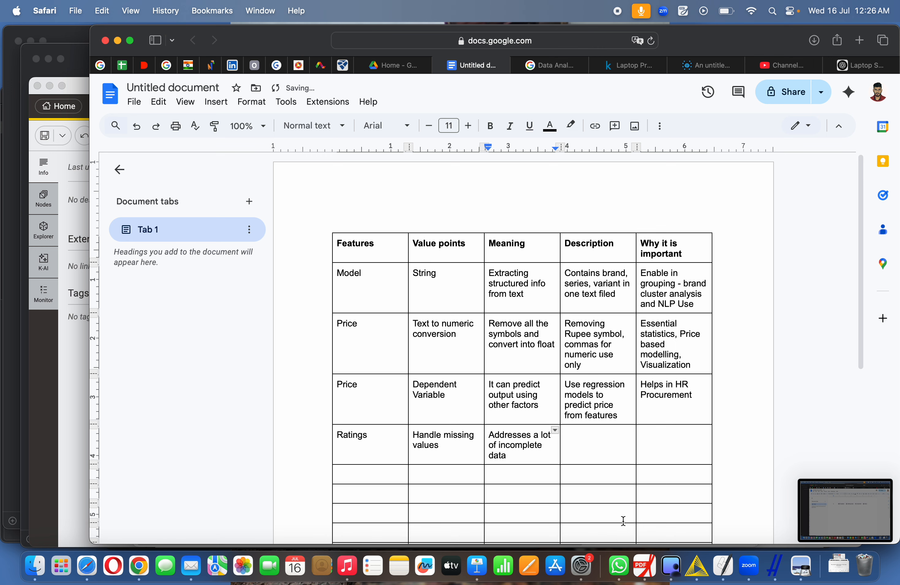
Enter "Use mean, median,, or predictive filling" as the description of Ratings.
{"action": "left_click", "coordinate": [611, 453]}
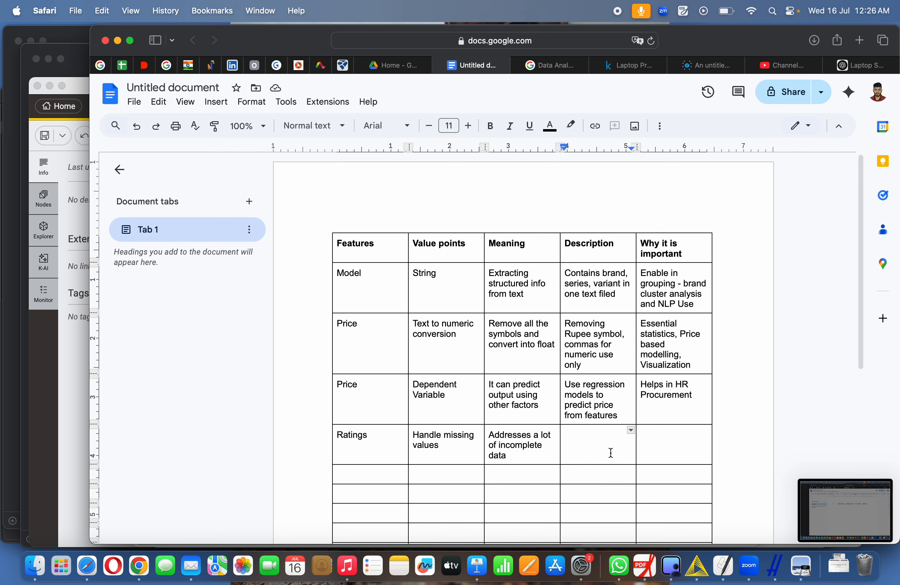
{"action": "type", "text": "Use mean, m"}
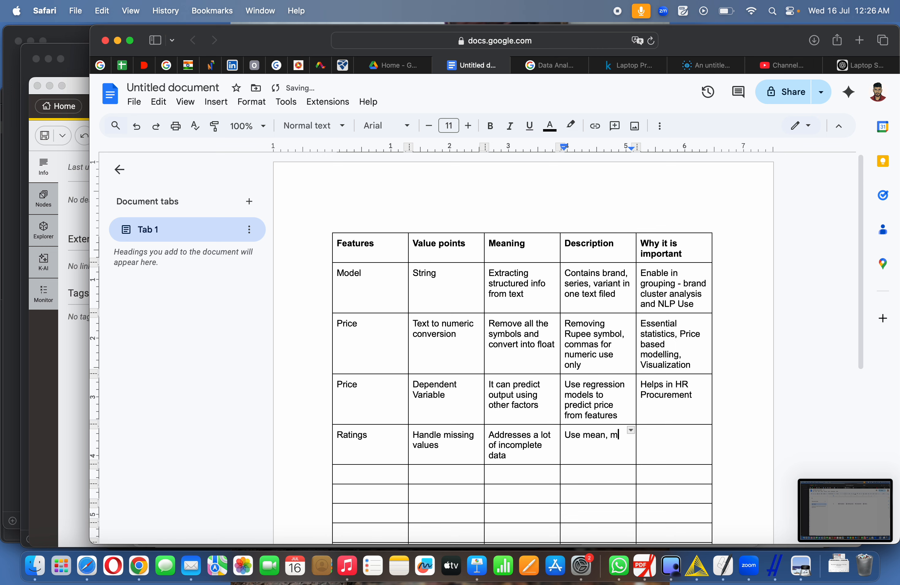
{"action": "type", "text": "edian,, or predictive"}
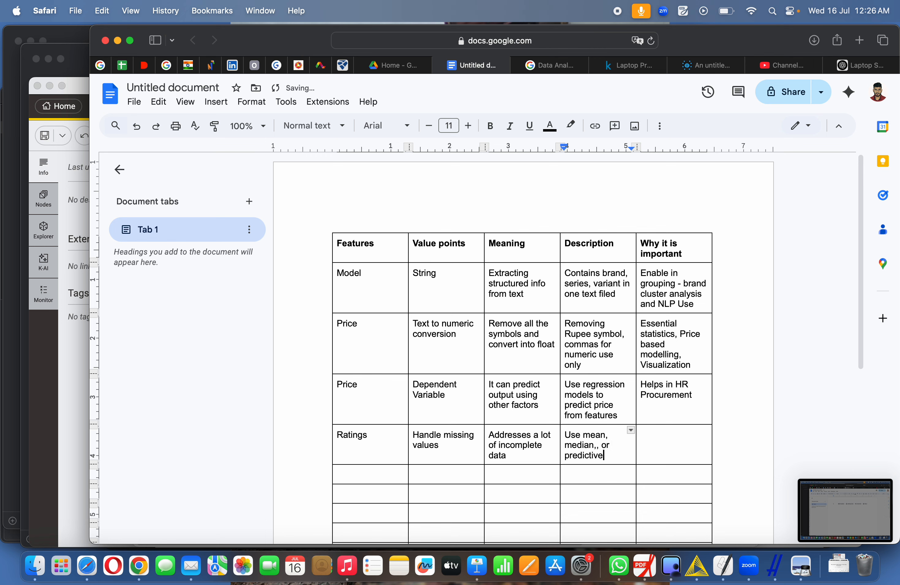
{"action": "type", "text": " filling"}
Enter "Incomplete data will provide discomfort for model output" as the reason Ratings is important.
{"action": "left_click", "coordinate": [657, 443]}
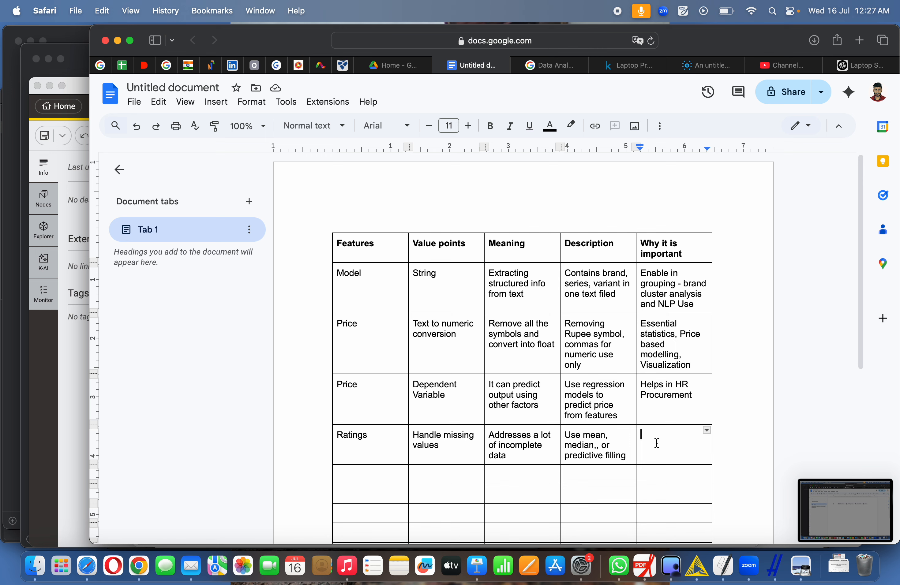
{"action": "type", "text": "Incomplete data"}
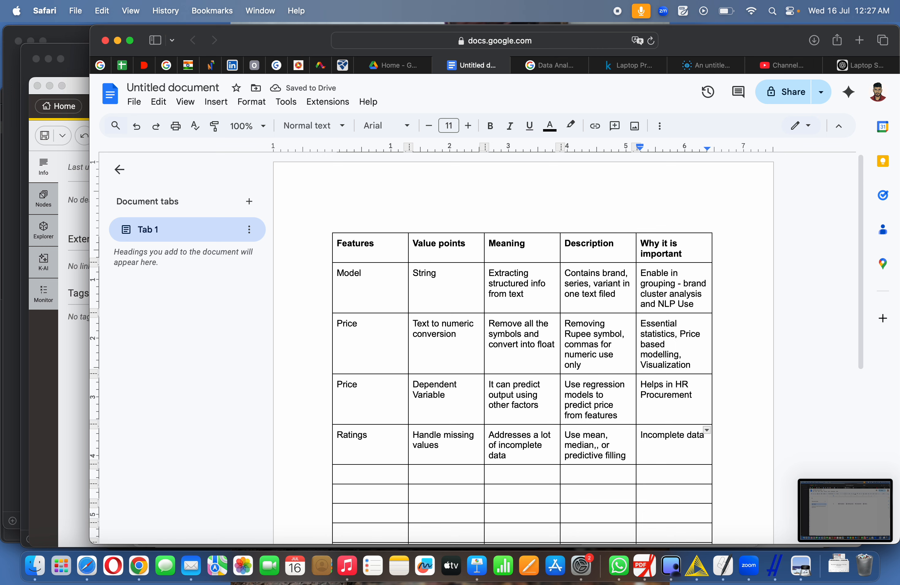
{"action": "type", "text": "will provide d"}
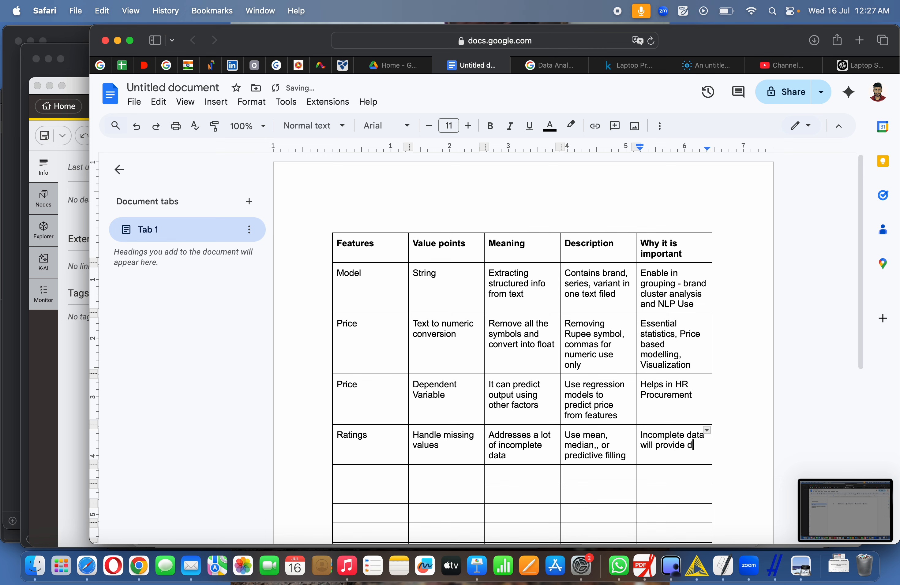
{"action": "type", "text": "iscomfort for model output"}
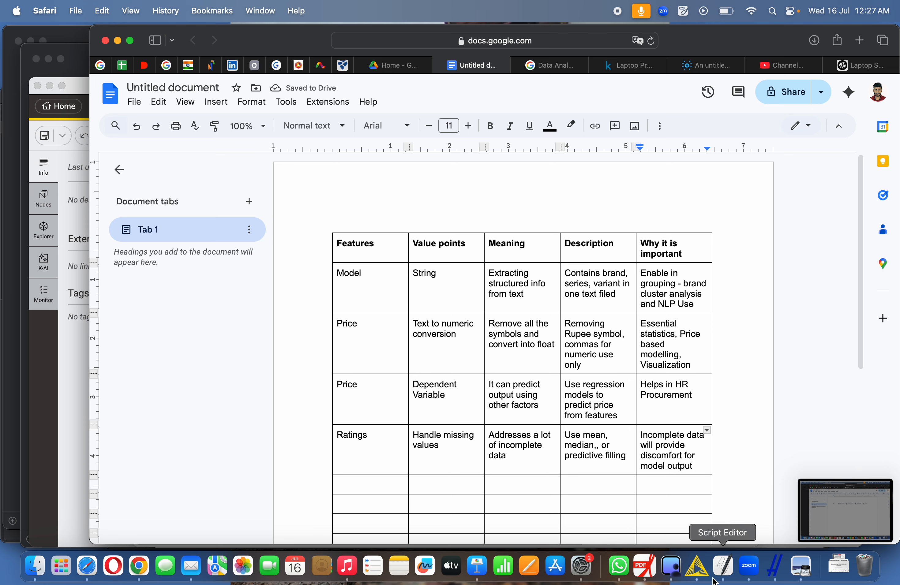
Switch to the KNIME file table, examine the Rating column for missing values, and return to the document.
{"action": "left_click", "coordinate": [722, 565]}
{"action": "left_click", "coordinate": [698, 565]}
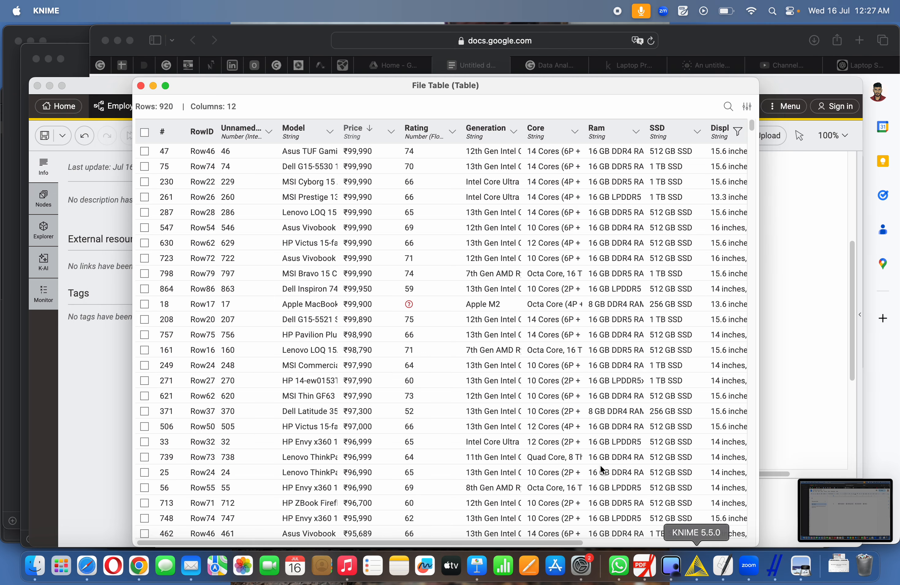
{"action": "left_click", "coordinate": [416, 308]}
{"action": "scroll", "coordinate": [424, 349], "scroll_direction": "down", "scroll_amount": 20}
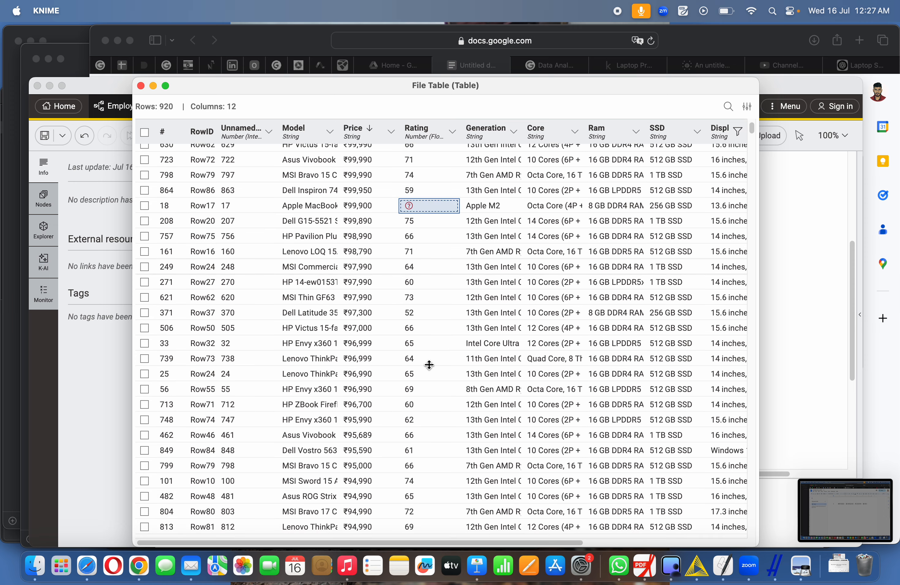
{"action": "scroll", "coordinate": [429, 368], "scroll_direction": "up", "scroll_amount": 20}
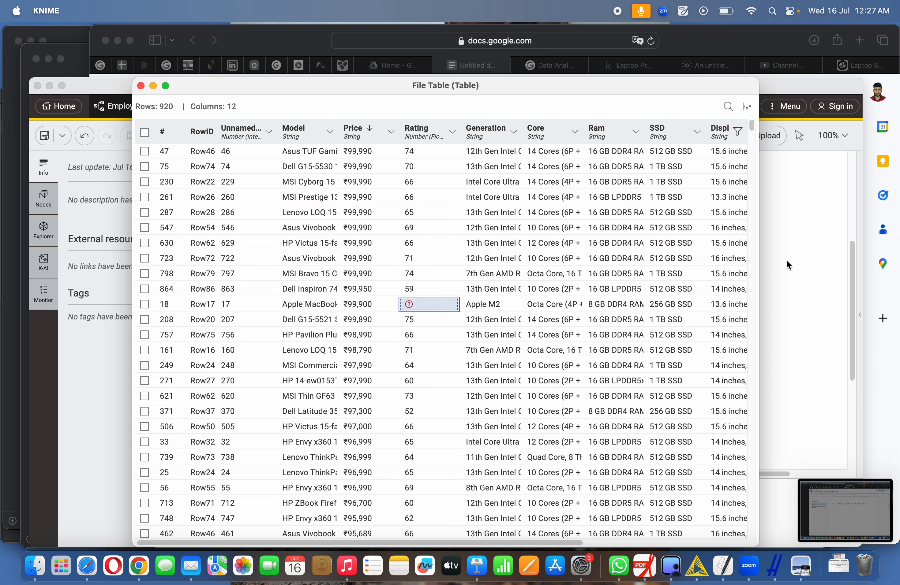
{"action": "left_click", "coordinate": [879, 376]}
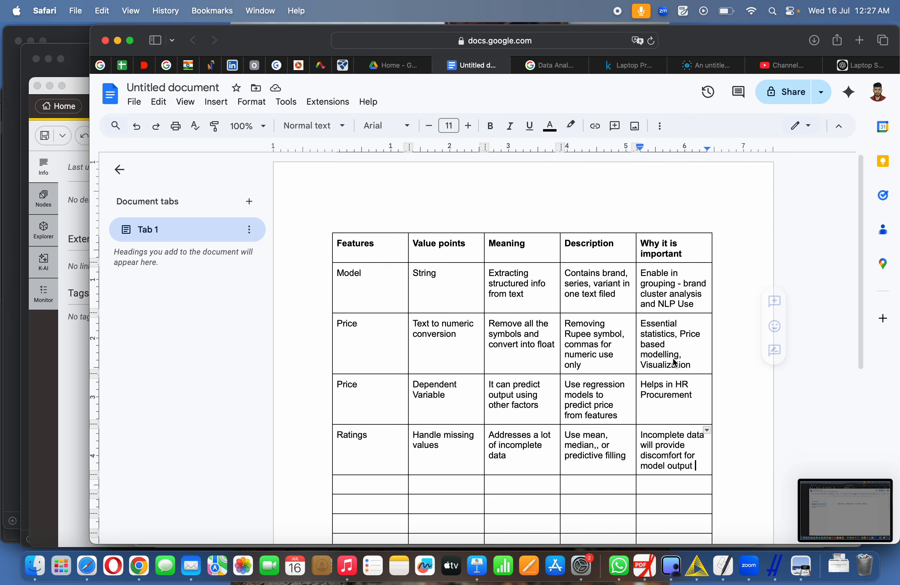
Add Rating as the feature below the Ratings row, with "Correlation with the type of brand" as its value points.
{"action": "scroll", "coordinate": [441, 494], "scroll_direction": "down", "scroll_amount": 1}
{"action": "left_click", "coordinate": [388, 461]}
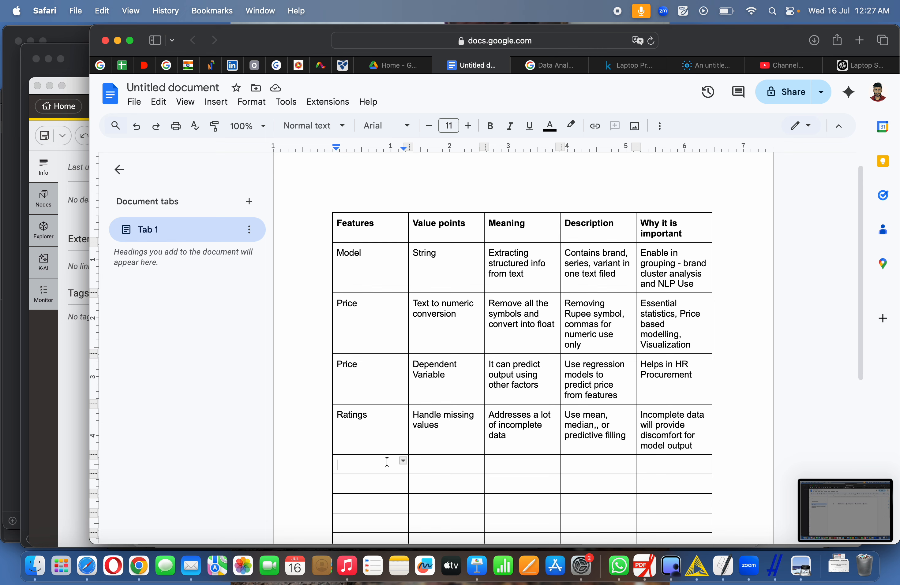
{"action": "type", "text": "Rating"}
{"action": "left_click", "coordinate": [452, 464]}
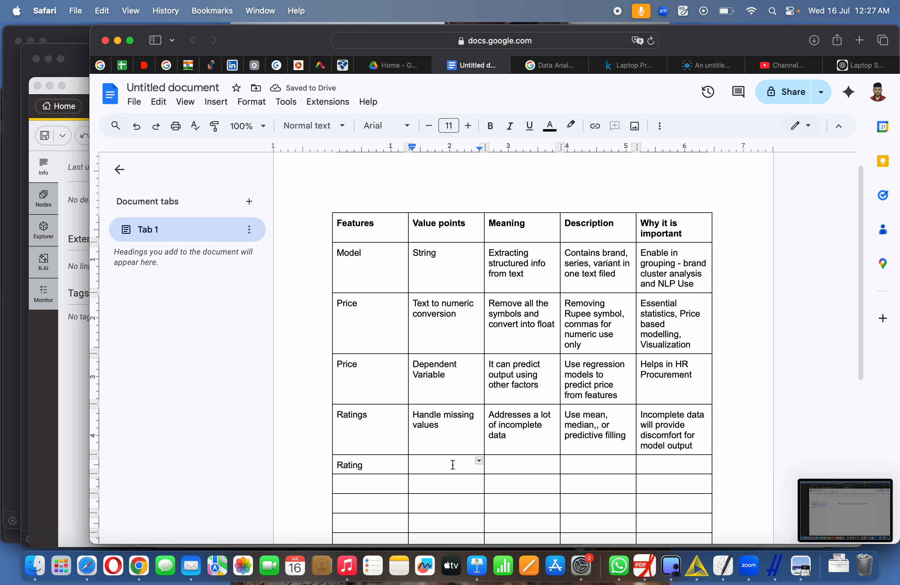
{"action": "type", "text": "Corre"}
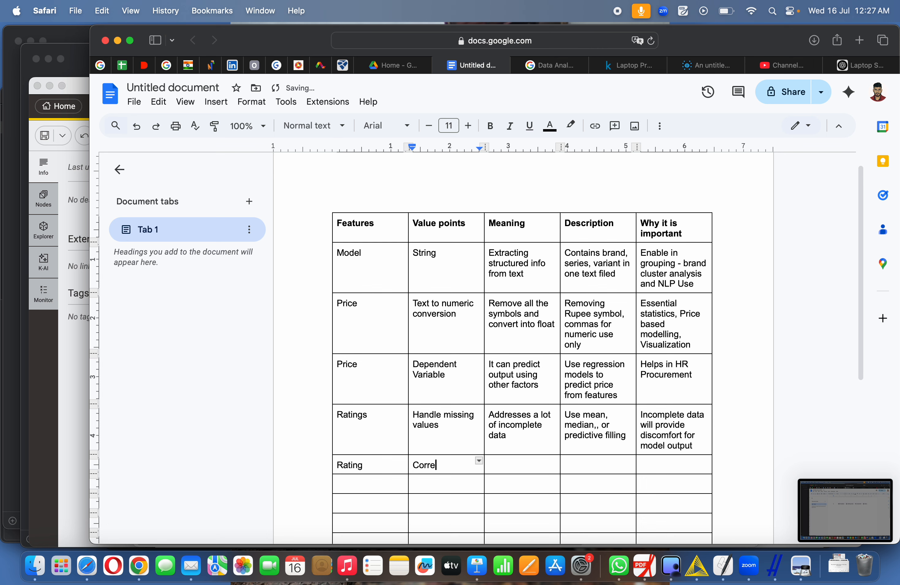
{"action": "type", "text": "lation with the type of brand"}
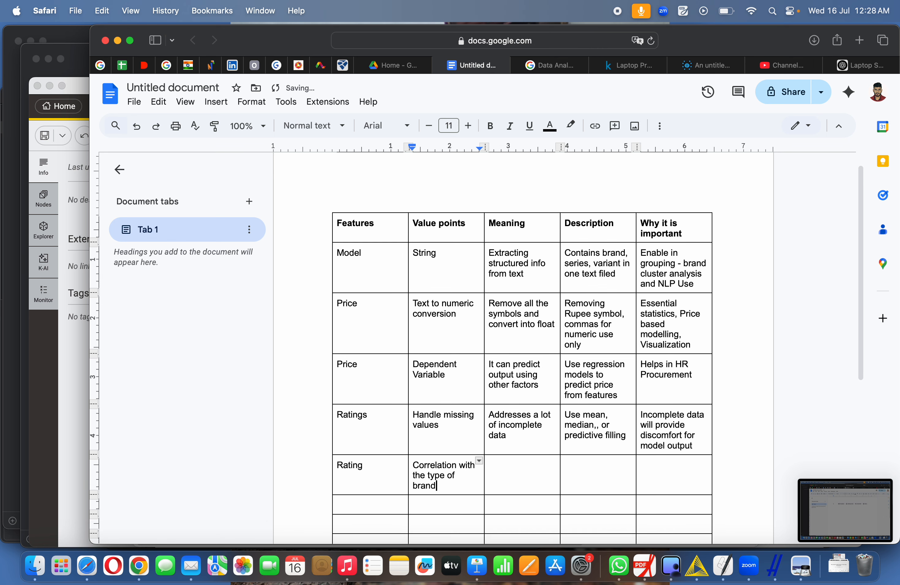
Enter "Relationship between satisfaction and laptop features" as the meaning of Rating.
{"action": "left_click", "coordinate": [504, 474]}
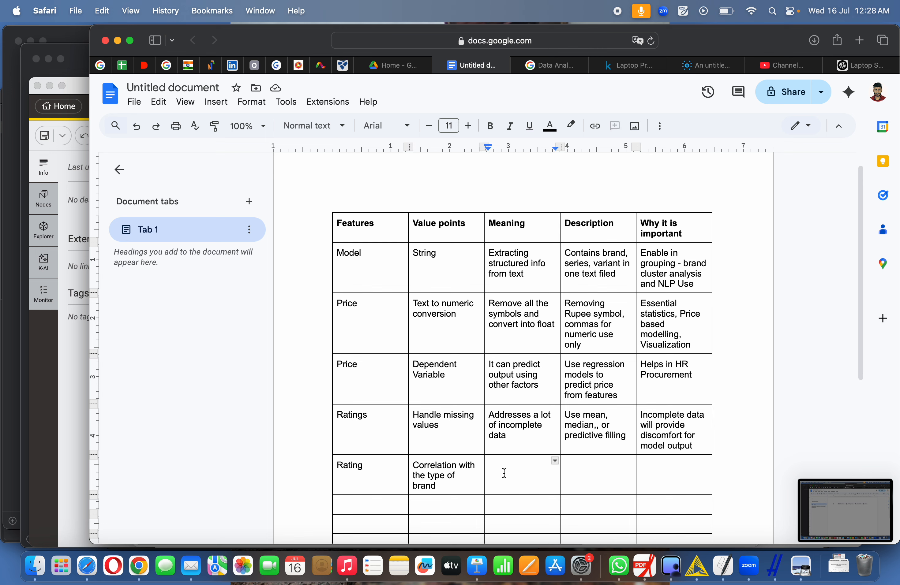
{"action": "type", "text": "Relation"}
{"action": "key", "text": "BackSpace"}
{"action": "key", "text": "BackSpace"}
{"action": "key", "text": "BackSpace"}
{"action": "type", "text": "ions"}
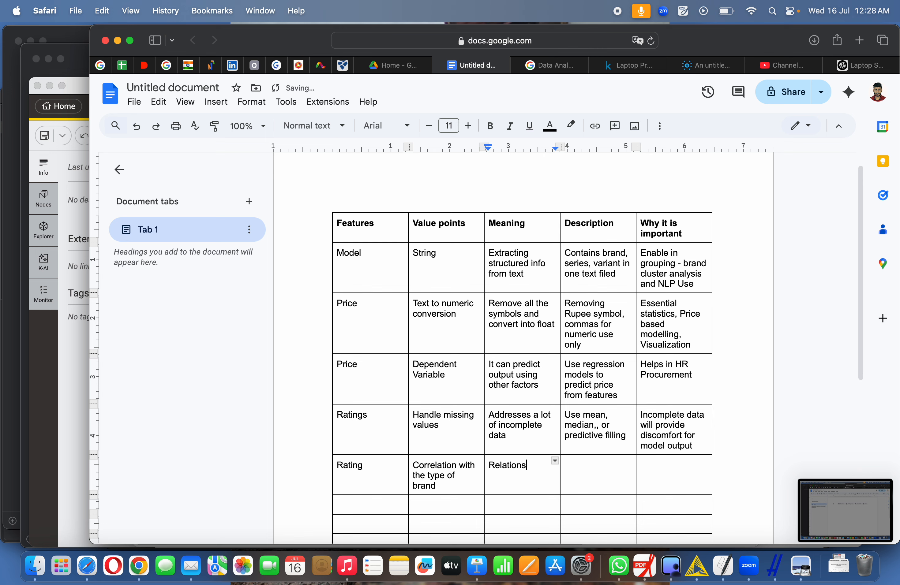
{"action": "type", "text": "hip between satisfaction "}
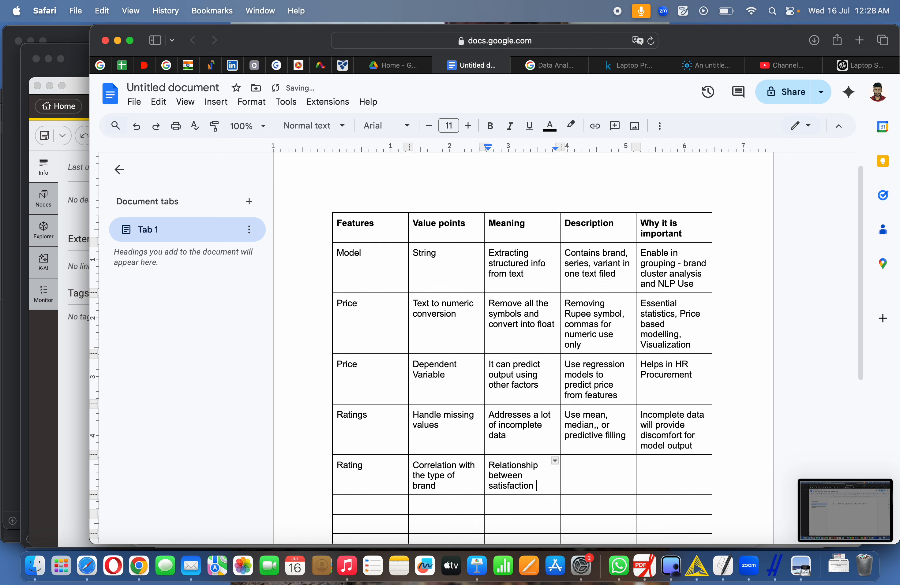
{"action": "type", "text": "and lapto"}
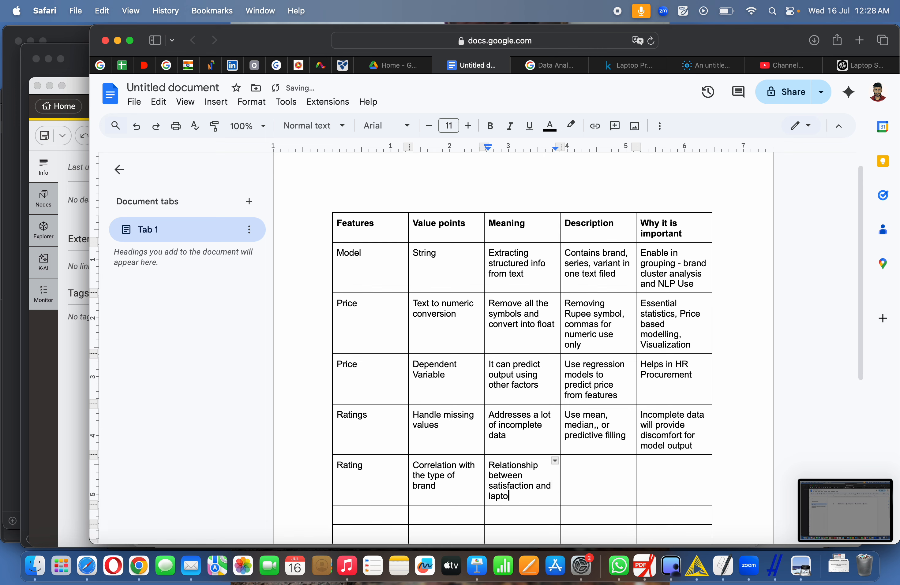
{"action": "type", "text": "p features"}
{"action": "left_click", "coordinate": [388, 257]}
{"action": "left_click_drag", "start_coordinate": [389, 257], "coordinate": [670, 268]}
{"action": "left_click", "coordinate": [620, 424]}
{"action": "left_click_drag", "start_coordinate": [387, 466], "coordinate": [528, 475]}
Enter "Checking RAM, SSD, GPU how it affects rating" as the description of Rating.
{"action": "left_click", "coordinate": [590, 478]}
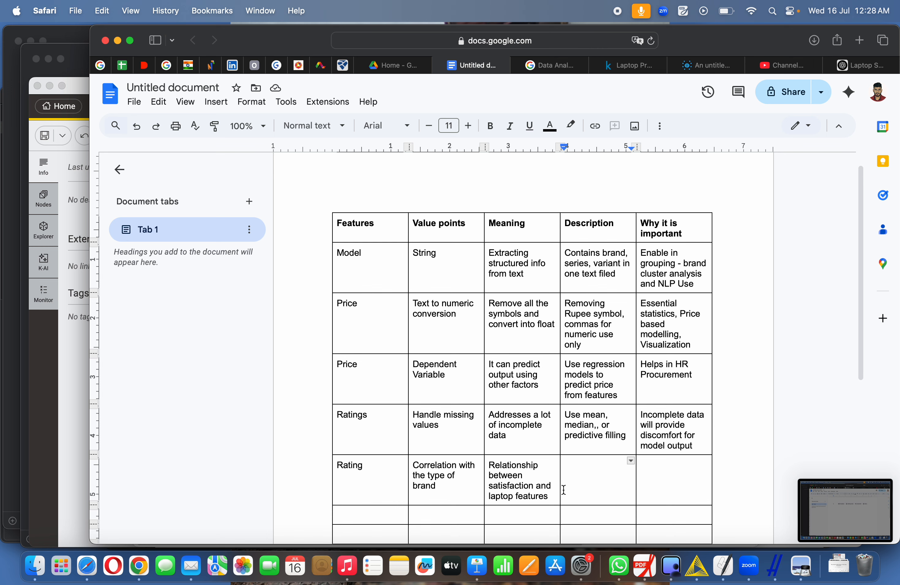
{"action": "type", "text": "Checking "}
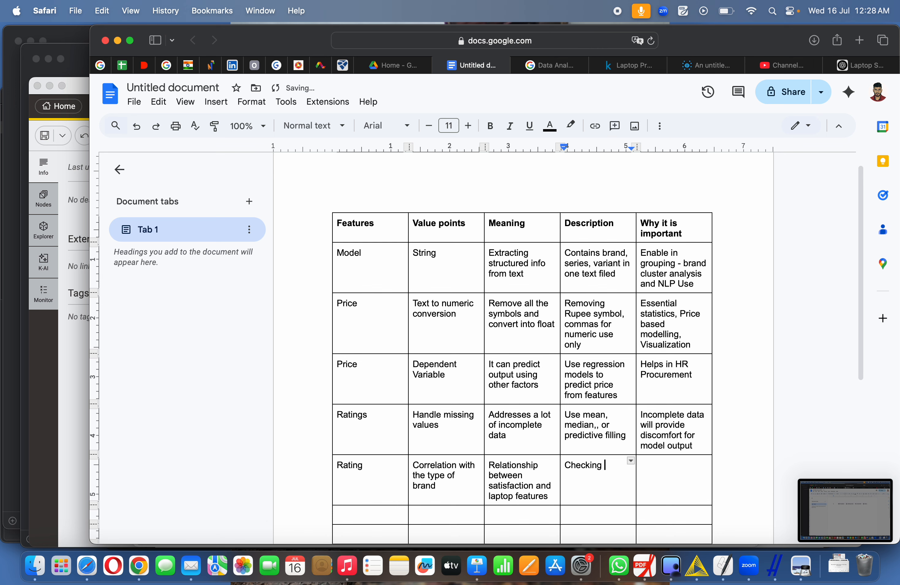
{"action": "type", "text": "RAM, SSD, GPU how it"}
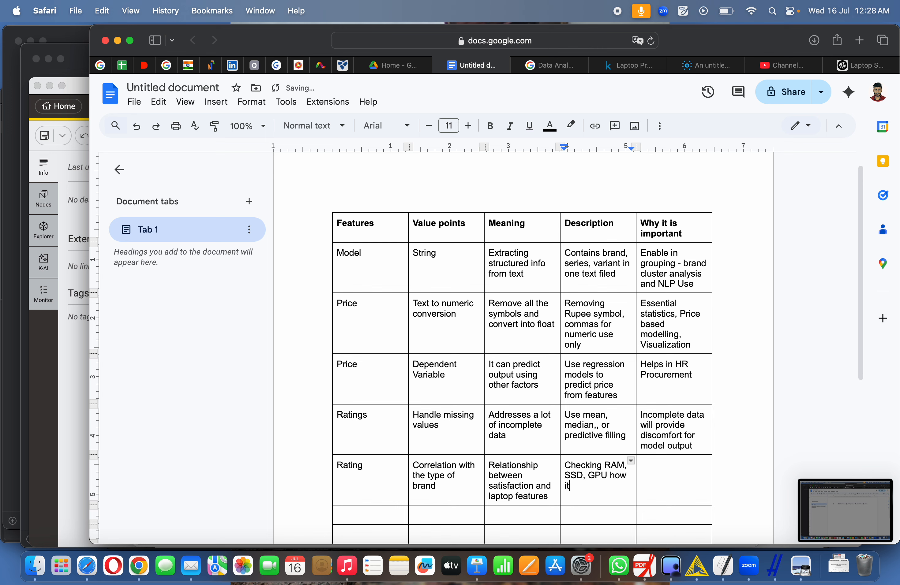
{"action": "type", "text": " affects rating"}
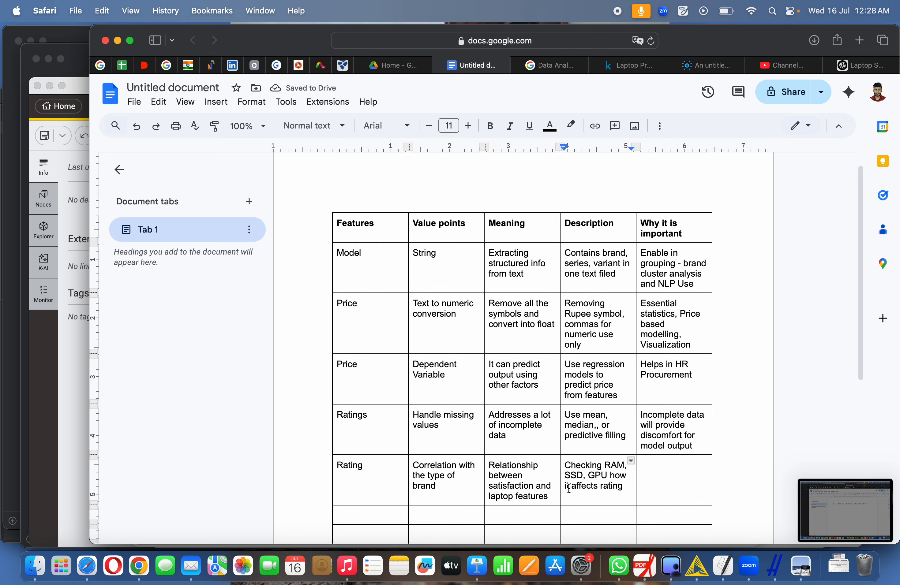
Enter "Helps to identify performance factors" as the reason Rating is important.
{"action": "left_click", "coordinate": [647, 475]}
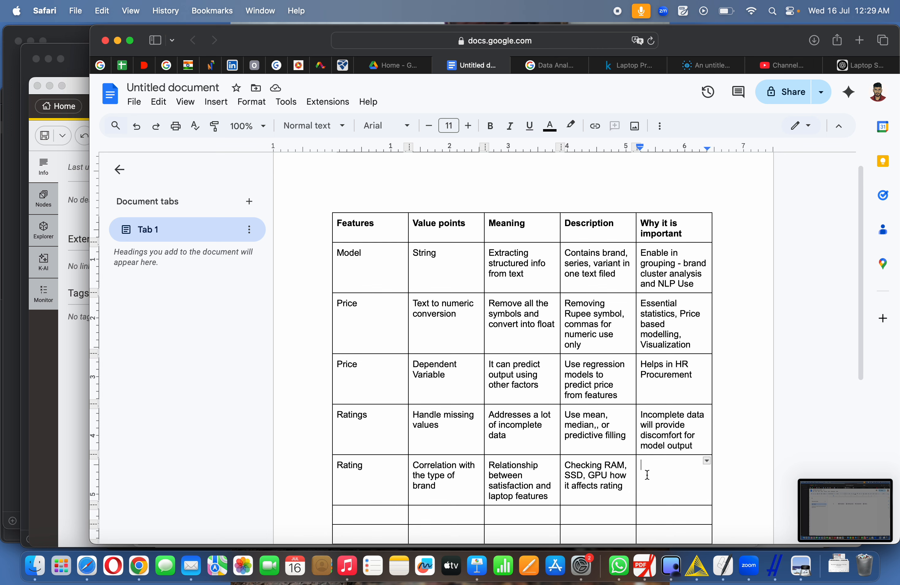
{"action": "type", "text": "Helps to "}
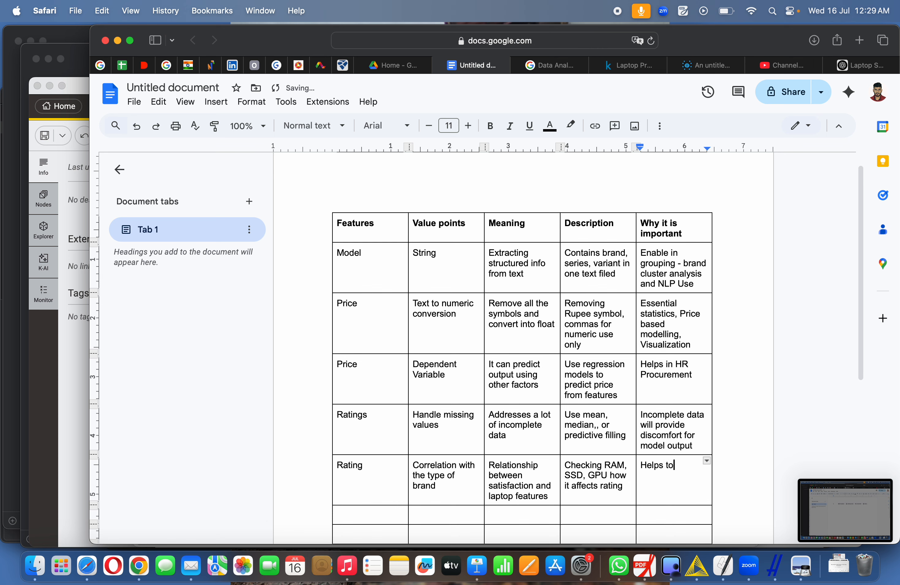
{"action": "type", "text": "identify performance f"}
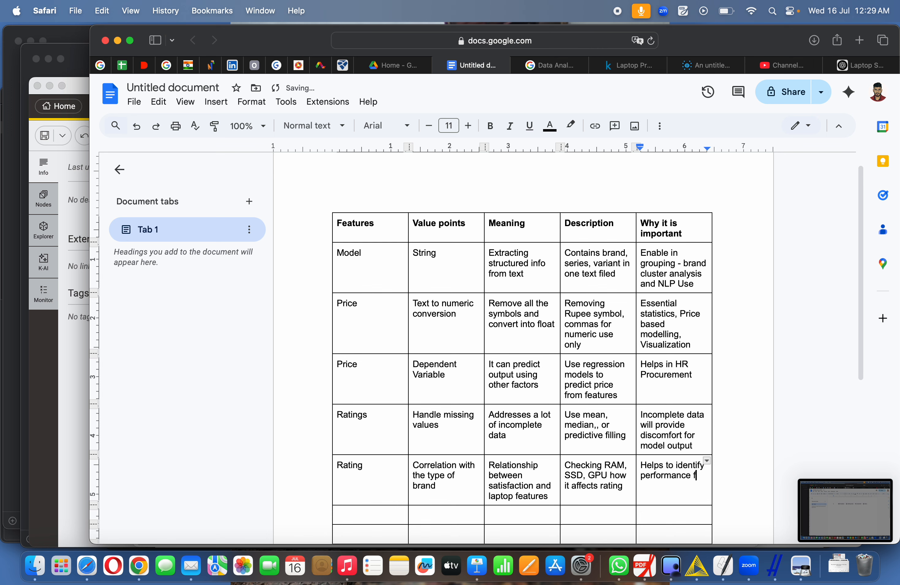
{"action": "type", "text": "actors"}
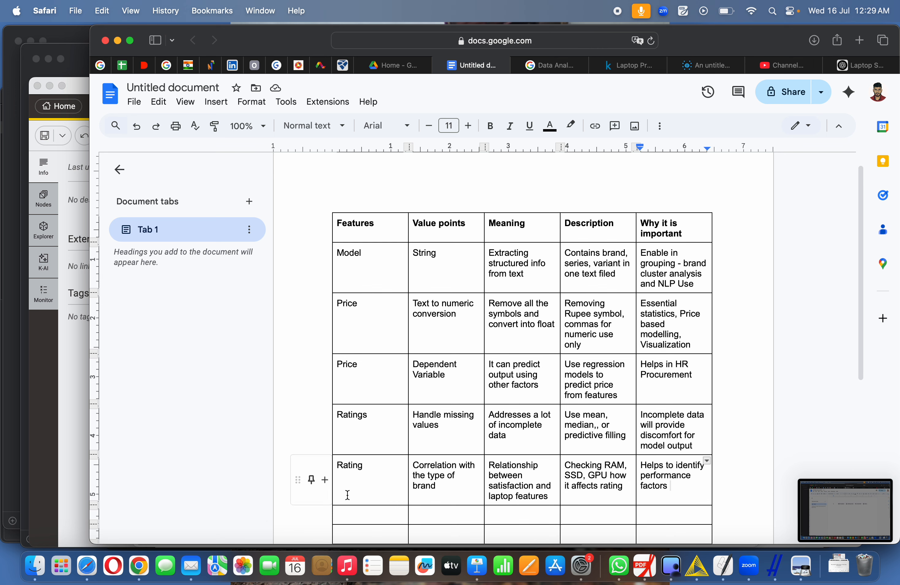
{"action": "left_click_drag", "start_coordinate": [346, 488], "coordinate": [711, 487]}
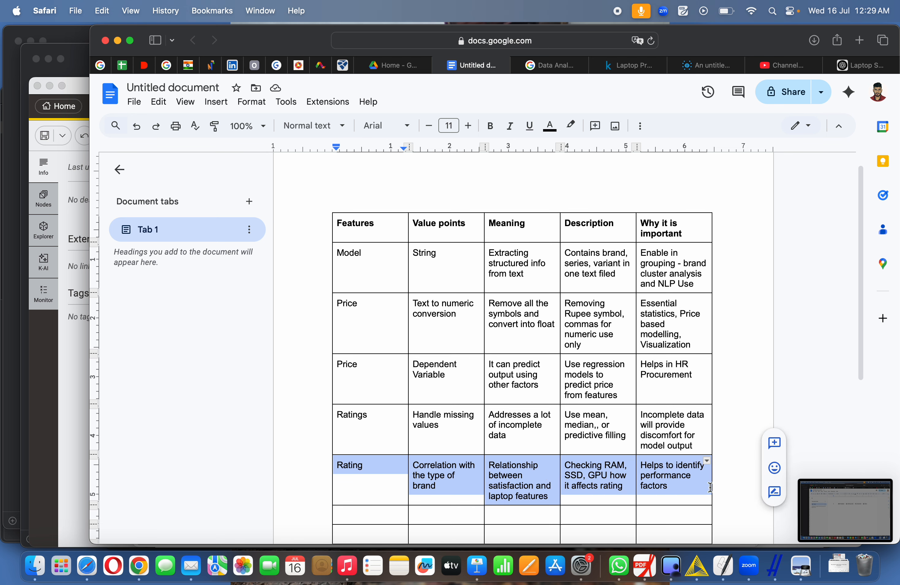
{"action": "left_click", "coordinate": [544, 475]}
Add Core as the feature in the first empty row below Rating.
{"action": "scroll", "coordinate": [542, 431], "scroll_direction": "down", "scroll_amount": 1}
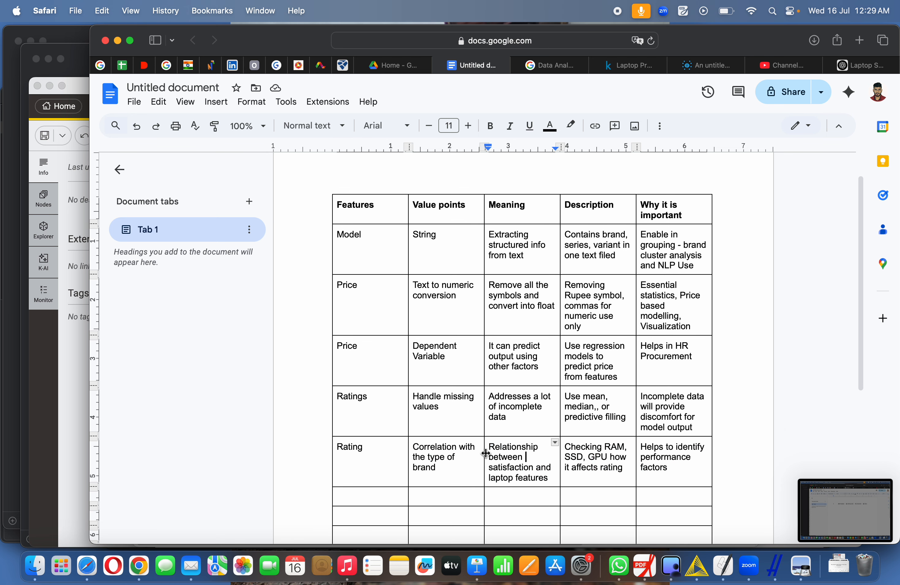
{"action": "left_click", "coordinate": [403, 497]}
{"action": "scroll", "coordinate": [401, 432], "scroll_direction": "down", "scroll_amount": 5}
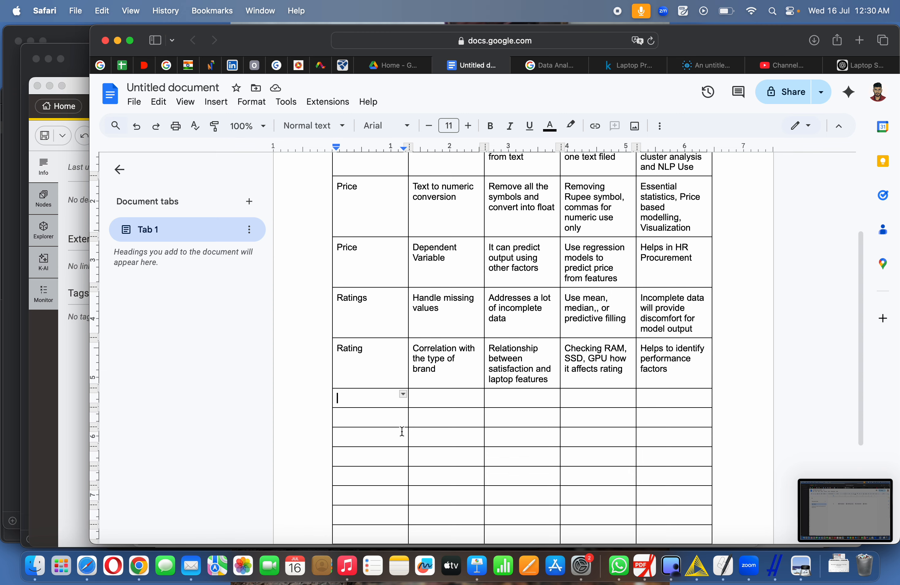
{"action": "type", "text": "Core"}
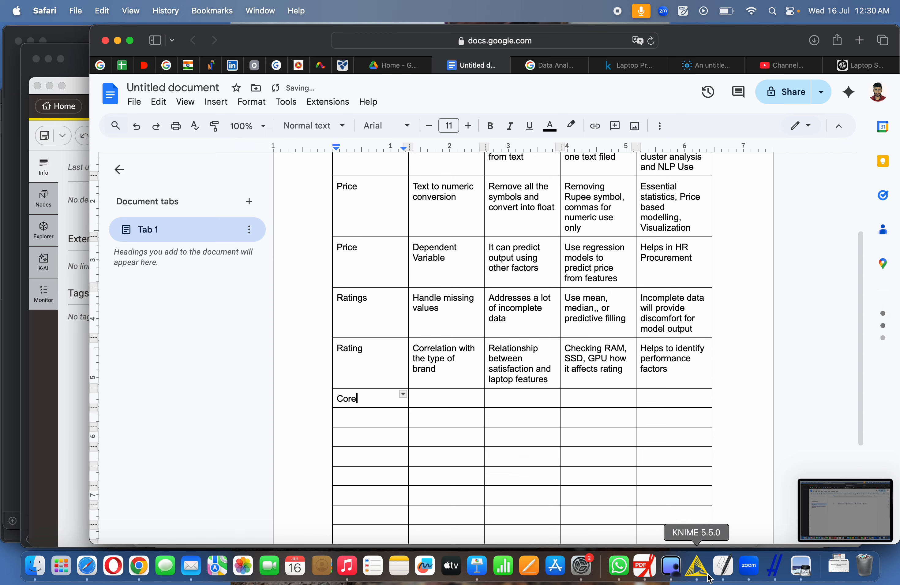
Switch to the KNIME file table, examine the Core column's entries in the first rows, and return to the document.
{"action": "left_click", "coordinate": [697, 567]}
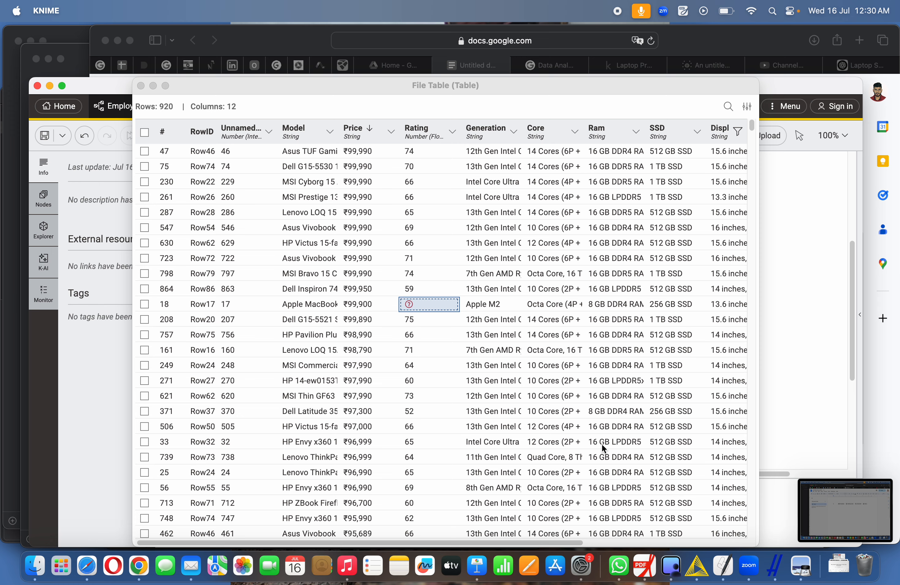
{"action": "left_click", "coordinate": [560, 152]}
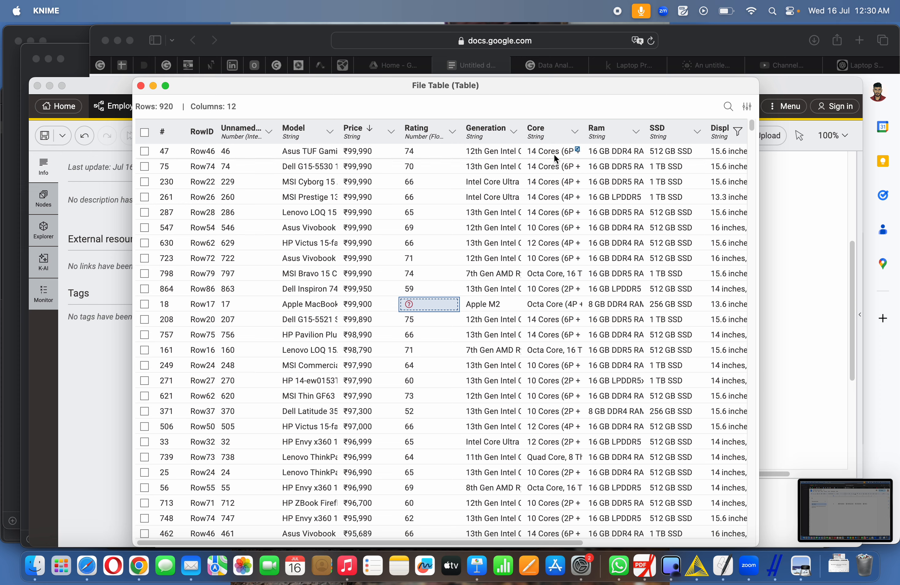
{"action": "left_click", "coordinate": [574, 152]}
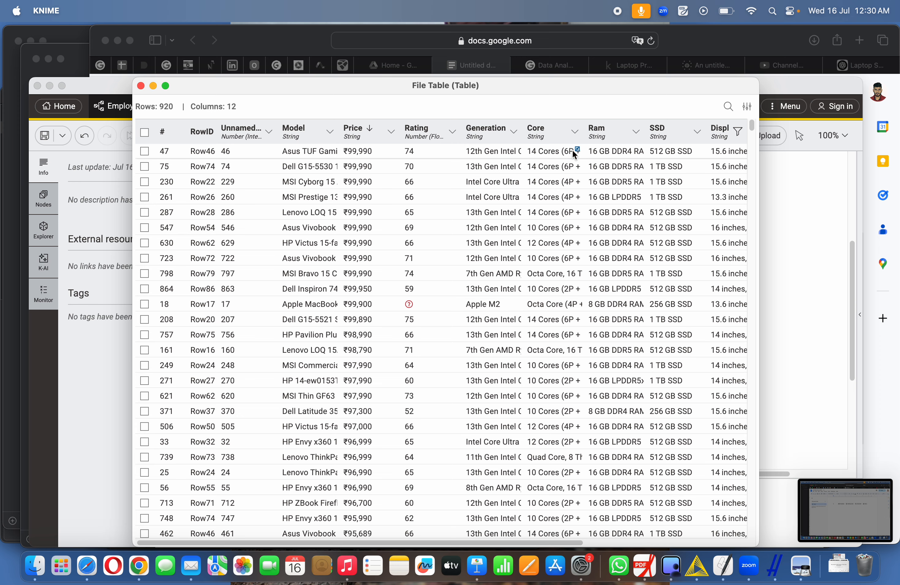
{"action": "left_click", "coordinate": [577, 168]}
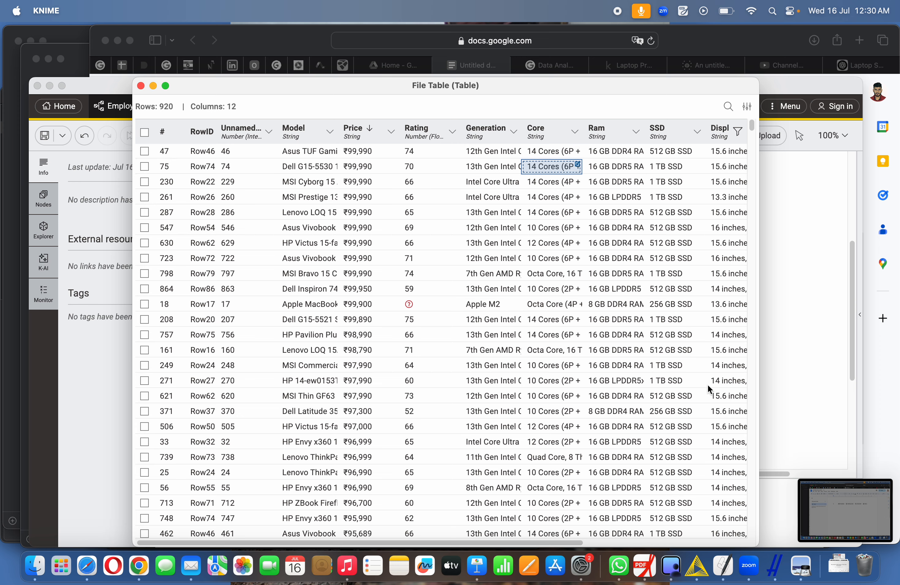
{"action": "left_click", "coordinate": [872, 410]}
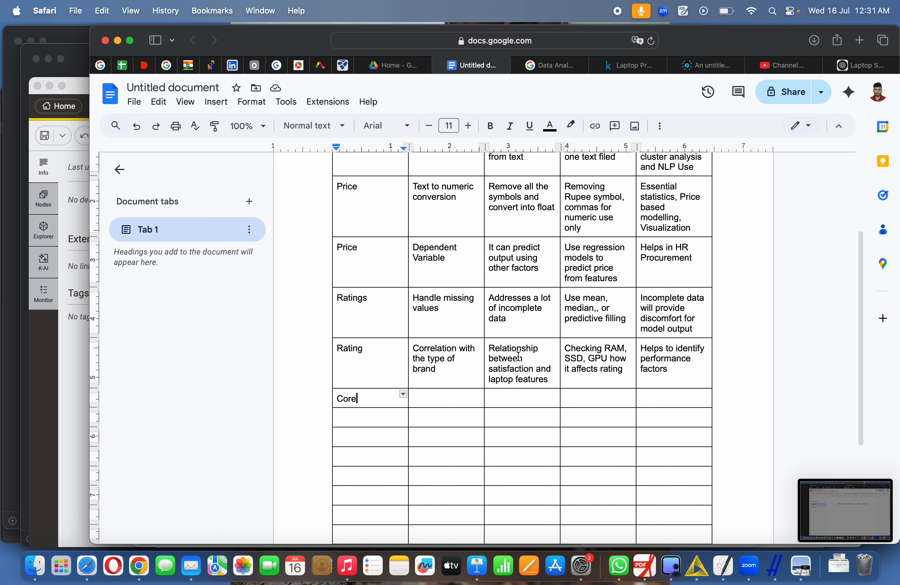
Enter "Split core and thread" as the value points of Core.
{"action": "double_click", "coordinate": [470, 397]}
{"action": "left_click", "coordinate": [470, 396]}
{"action": "type", "text": "Split "}
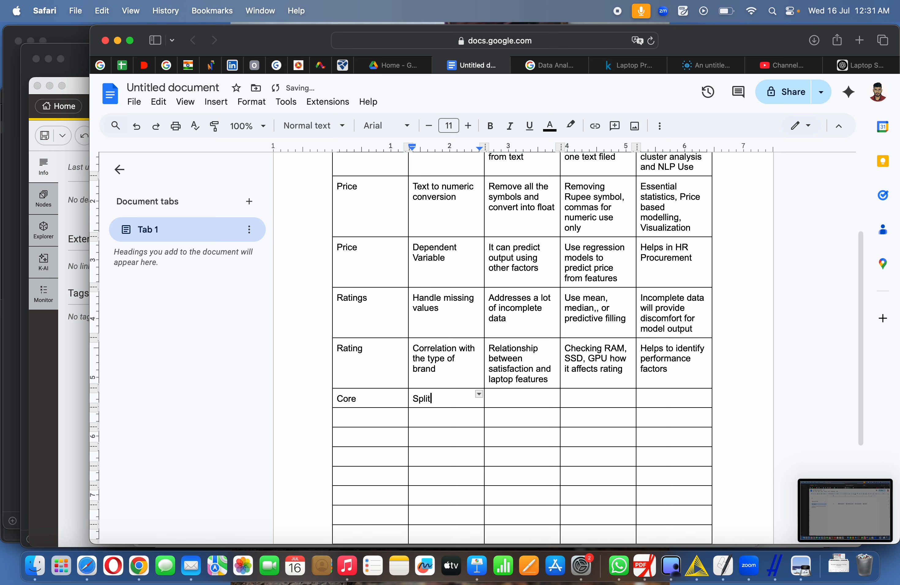
{"action": "type", "text": "core and thread"}
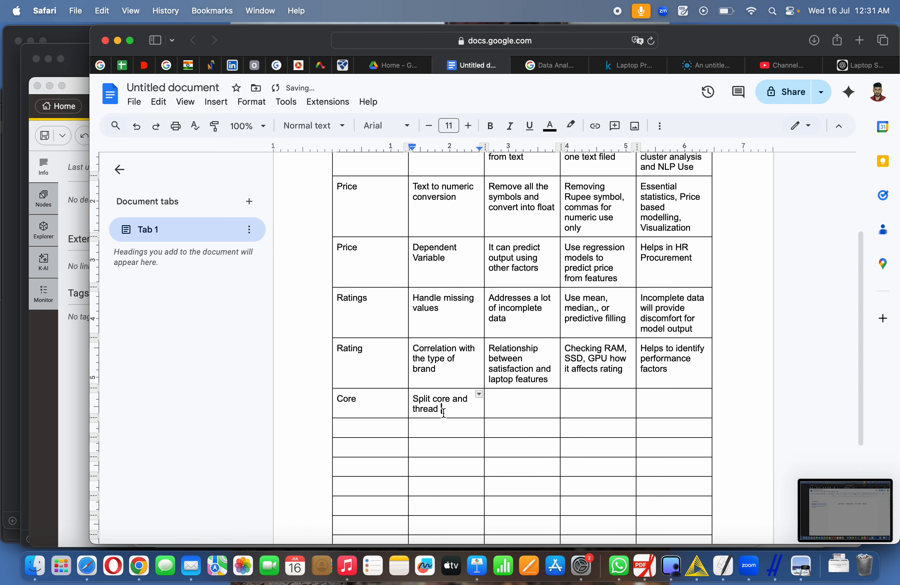
Recheck the Core data in KNIME and enter "Extract individual CPU details" as the meaning of Core in the document.
{"action": "left_click", "coordinate": [697, 565]}
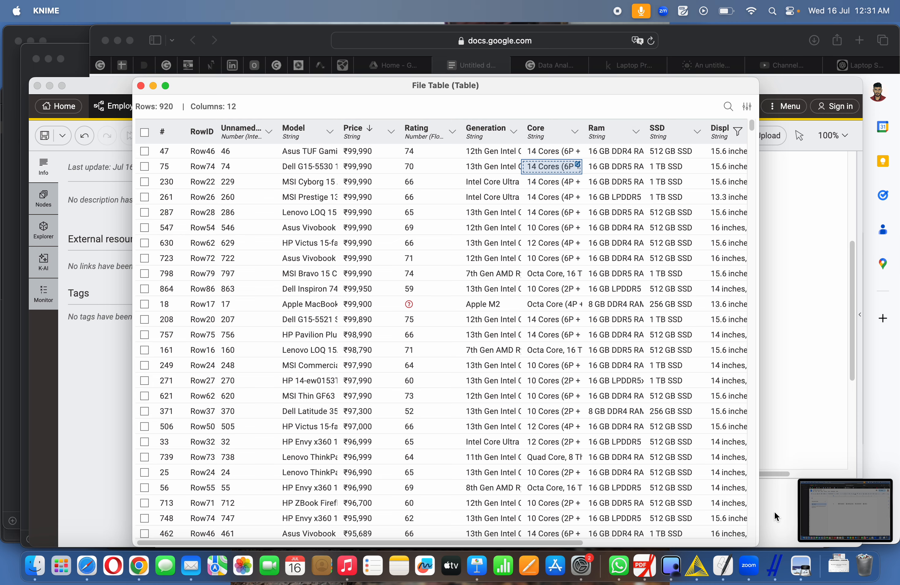
{"action": "left_click", "coordinate": [893, 417]}
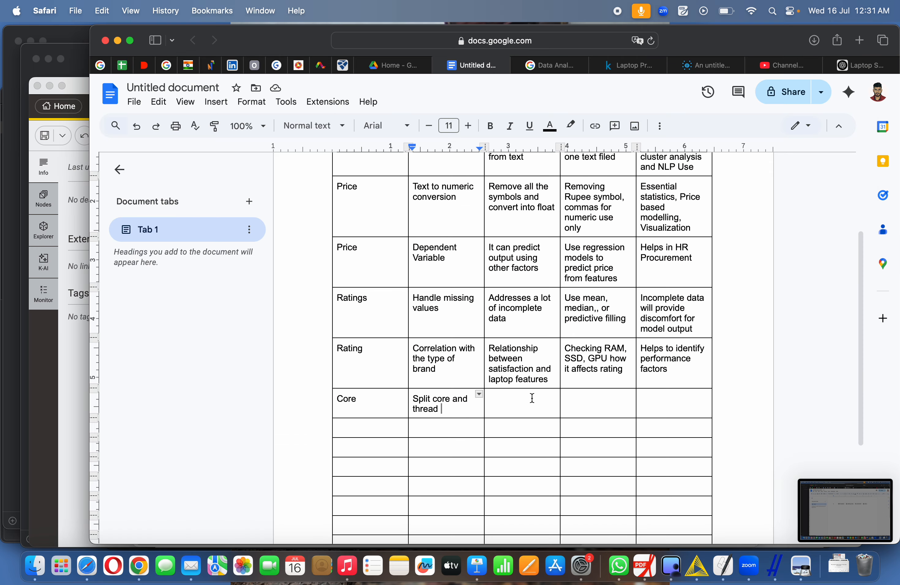
{"action": "left_click", "coordinate": [512, 400]}
{"action": "type", "text": "Extract"}
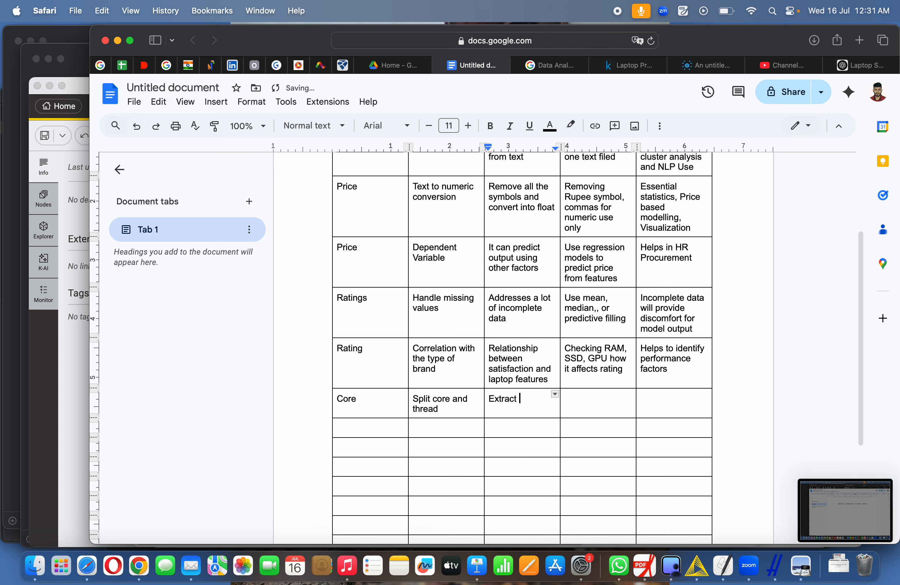
{"action": "type", "text": " individual CPU details"}
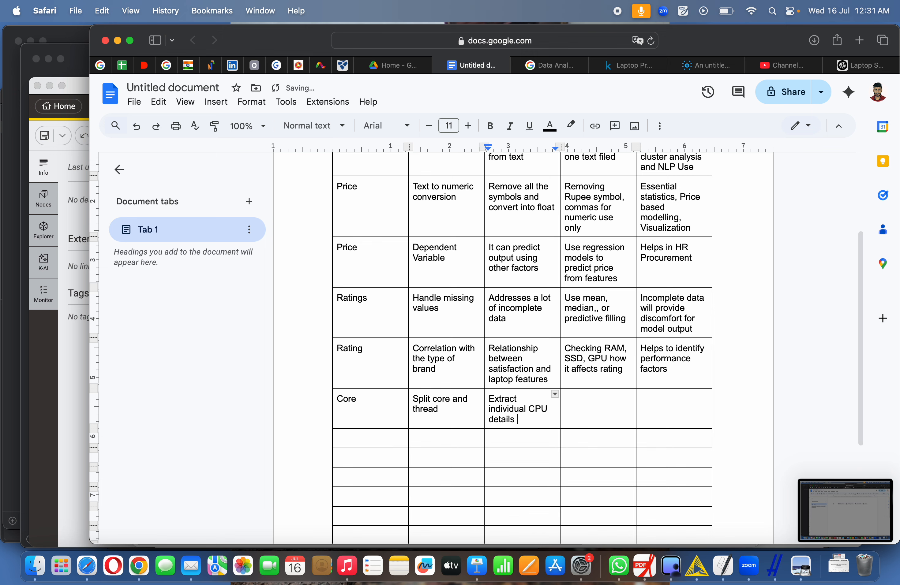
Enter "Use pattern matching to parse number of scores and types" as the description of Core.
{"action": "left_click", "coordinate": [600, 398]}
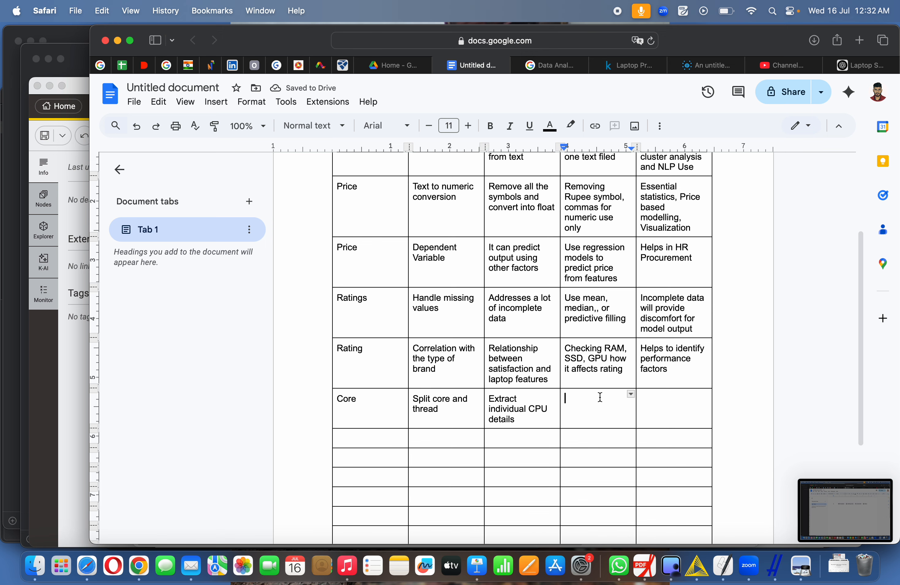
{"action": "scroll", "coordinate": [600, 397], "scroll_direction": "up", "scroll_amount": 3}
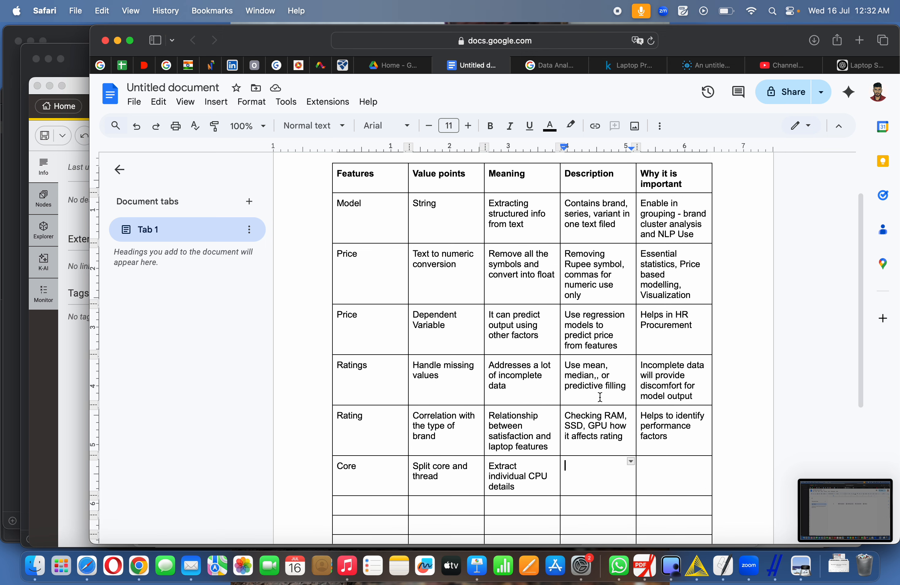
{"action": "scroll", "coordinate": [600, 397], "scroll_direction": "down", "scroll_amount": 1}
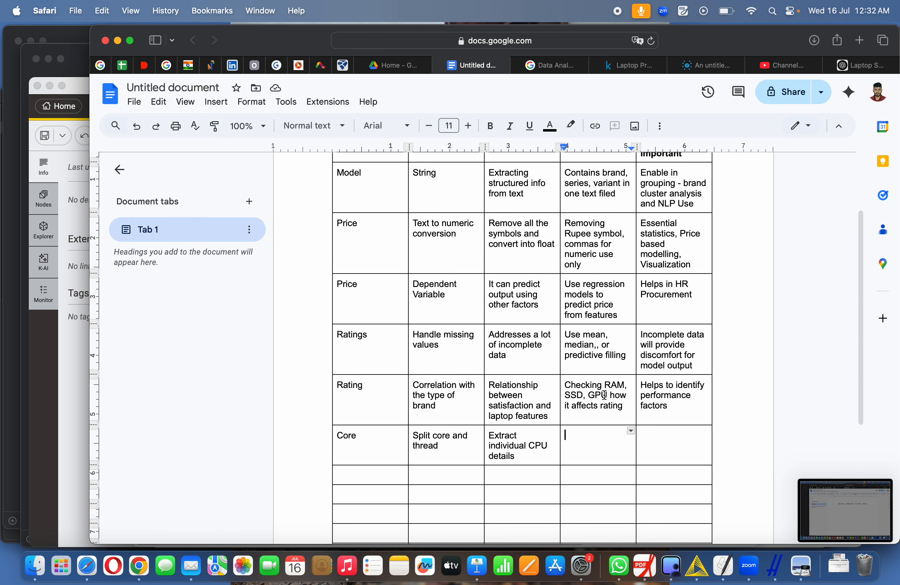
{"action": "type", "text": "Use pa"}
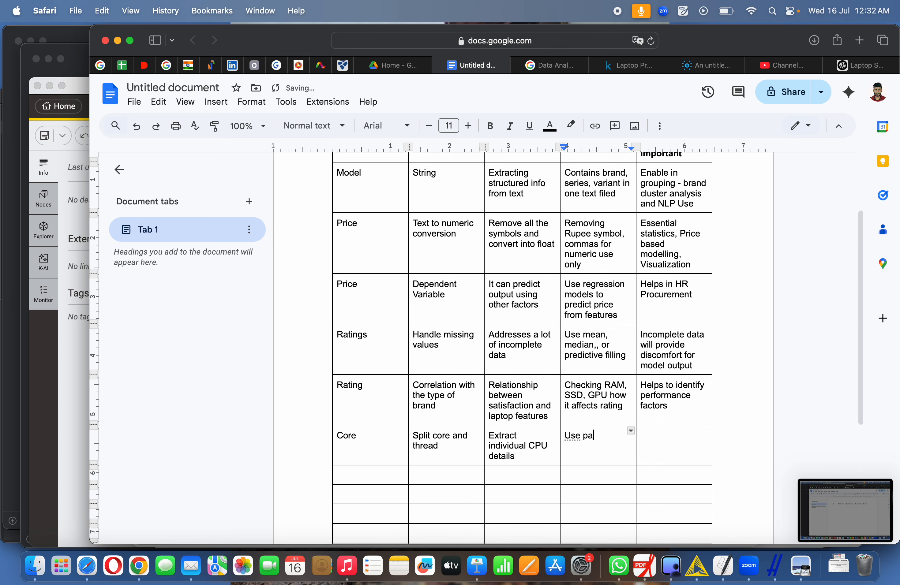
{"action": "type", "text": "ttern matching to parse nu"}
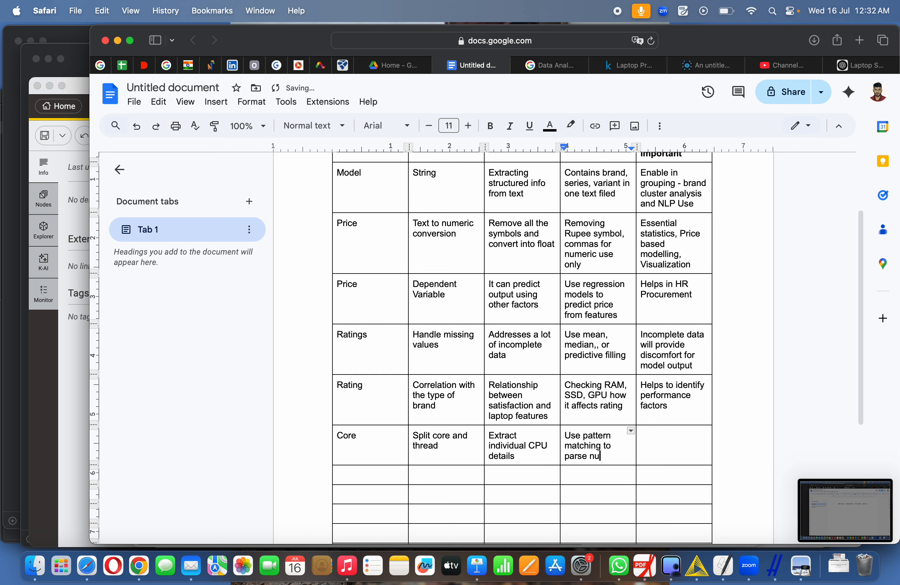
{"action": "type", "text": "mber of ccores"}
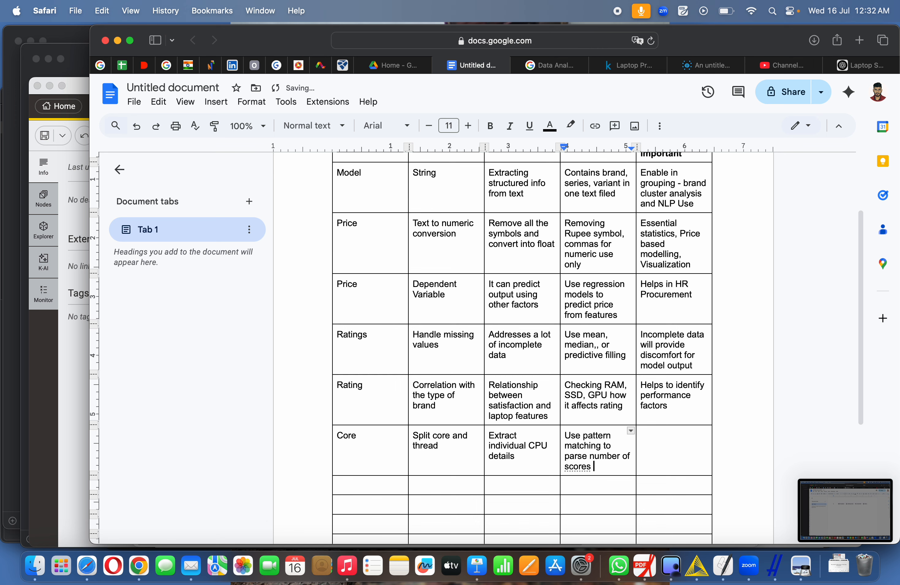
{"action": "type", "text": " and types"}
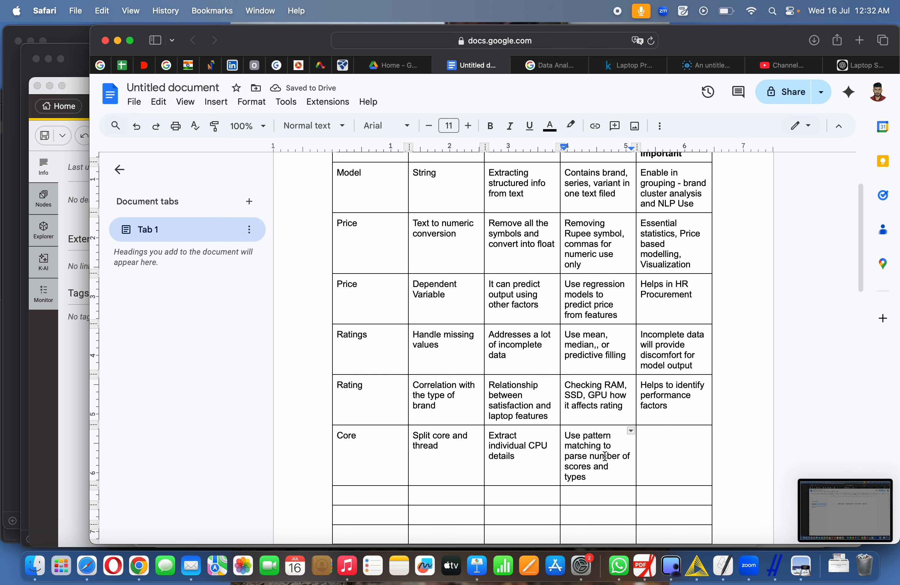
{"action": "left_click", "coordinate": [675, 450]}
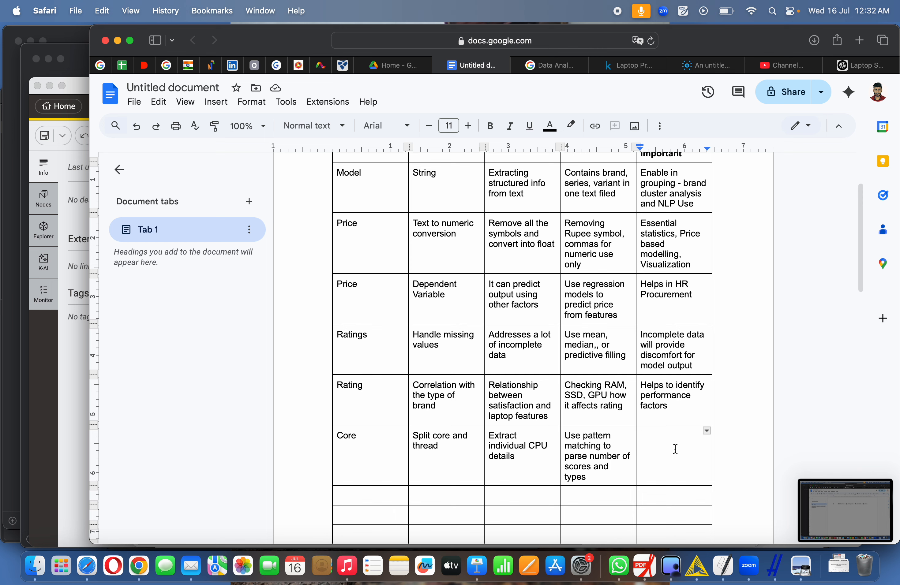
{"action": "type", "text": "cRUCIAL FOR"}
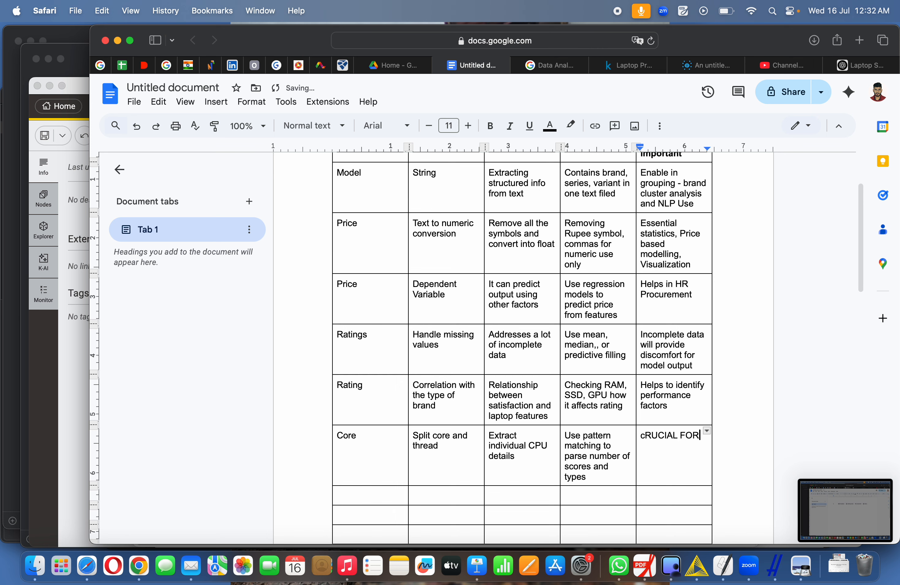
{"action": "type", "text": " PERFORMANCE MA"}
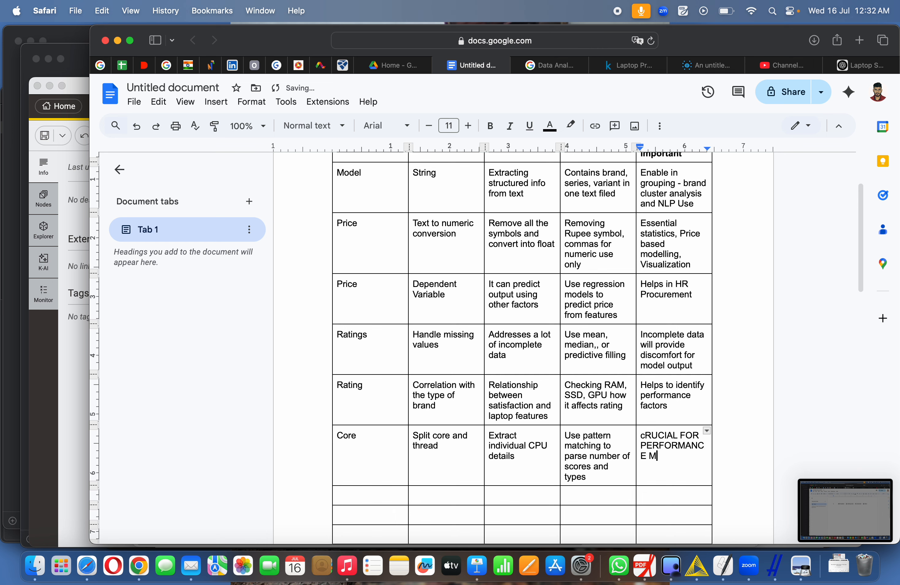
{"action": "key", "text": "BackSpace"}
{"action": "key", "text": "BackSpace"}
{"action": "key", "text": "BackSpace"}
{"action": "key", "text": "BackSpace"}
{"action": "key", "text": "BackSpace"}
{"action": "key", "text": "BackSpace"}
{"action": "key", "text": "BackSpace"}
{"action": "key", "text": "BackSpace"}
{"action": "key", "text": "BackSpace"}
{"action": "key", "text": "BackSpace"}
{"action": "key", "text": "BackSpace"}
{"action": "key", "text": "BackSpace"}
{"action": "key", "text": "BackSpace"}
{"action": "key", "text": "BackSpace"}
{"action": "key", "text": "BackSpace"}
{"action": "key", "text": "BackSpace"}
{"action": "key", "text": "BackSpace"}
{"action": "key", "text": "BackSpace"}
{"action": "key", "text": "BackSpace"}
{"action": "key", "text": "BackSpace"}
{"action": "key", "text": "BackSpace"}
{"action": "key", "text": "BackSpace"}
{"action": "key", "text": "BackSpace"}
{"action": "key", "text": "BackSpace"}
{"action": "key", "text": "BackSpace"}
{"action": "key", "text": "BackSpace"}
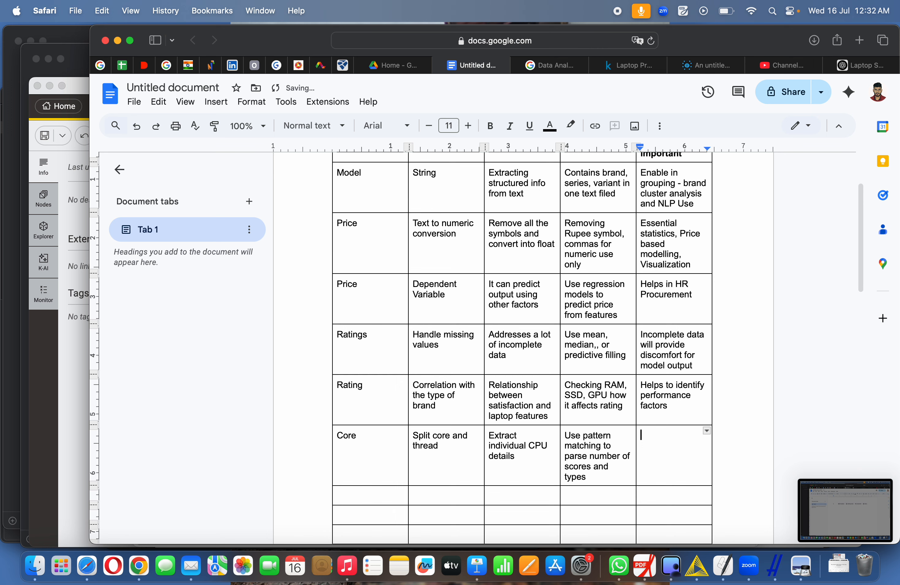
Enter "Important for performance matching (Developers, Graphics designers)" as the reason Core is important.
{"action": "type", "text": "Important for performanc"}
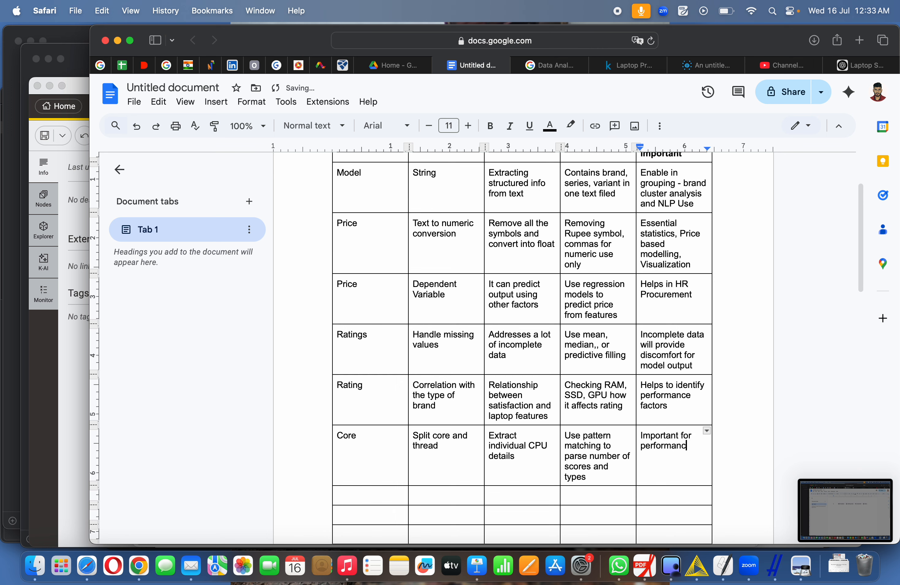
{"action": "type", "text": "e matching (Developers, "}
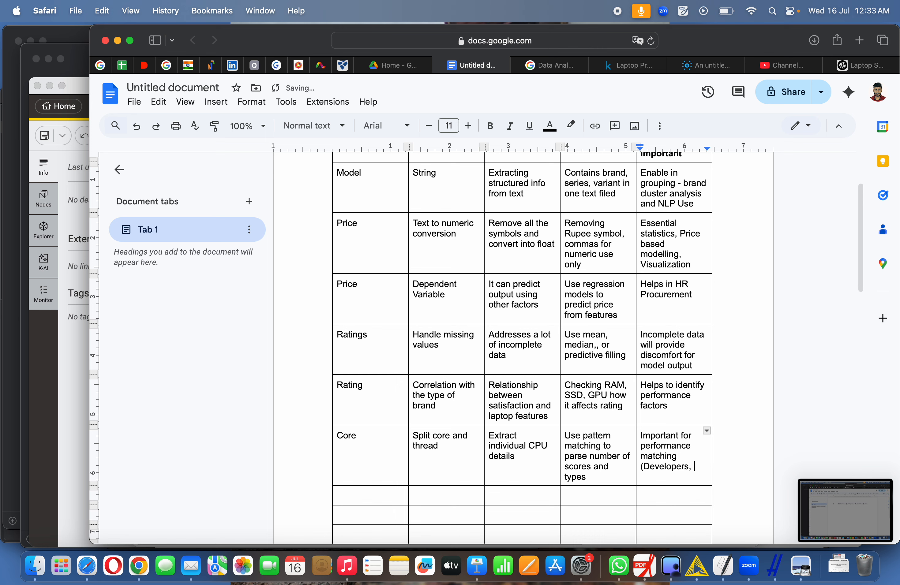
{"action": "type", "text": "Graphics designers)"}
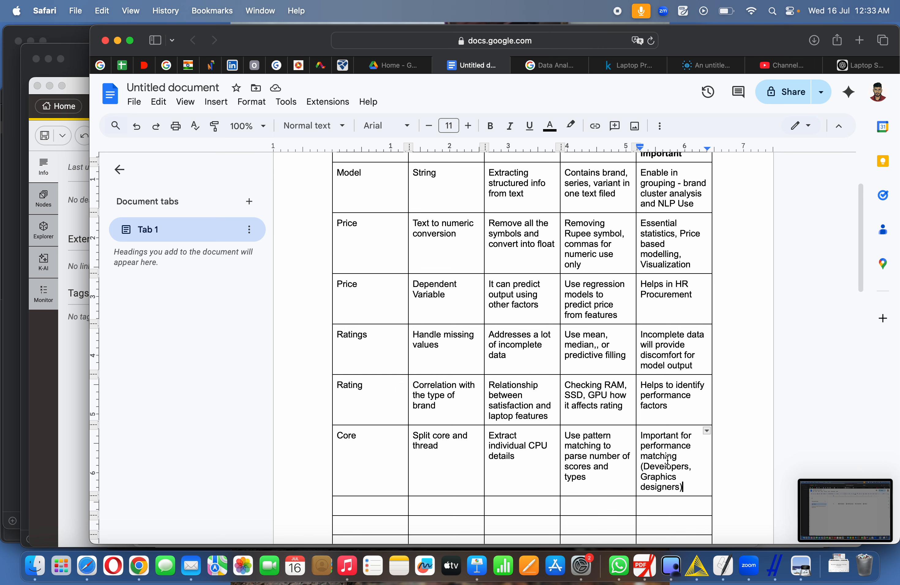
Add RAM as the feature in the first empty row below Core.
{"action": "scroll", "coordinate": [402, 485], "scroll_direction": "down", "scroll_amount": 3}
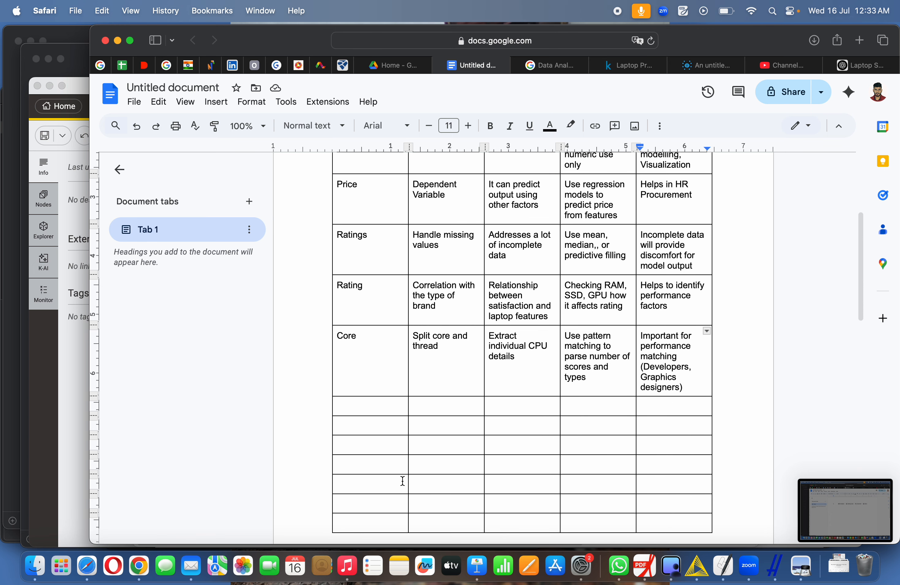
{"action": "left_click", "coordinate": [386, 409]}
{"action": "type", "text": "RAM"}
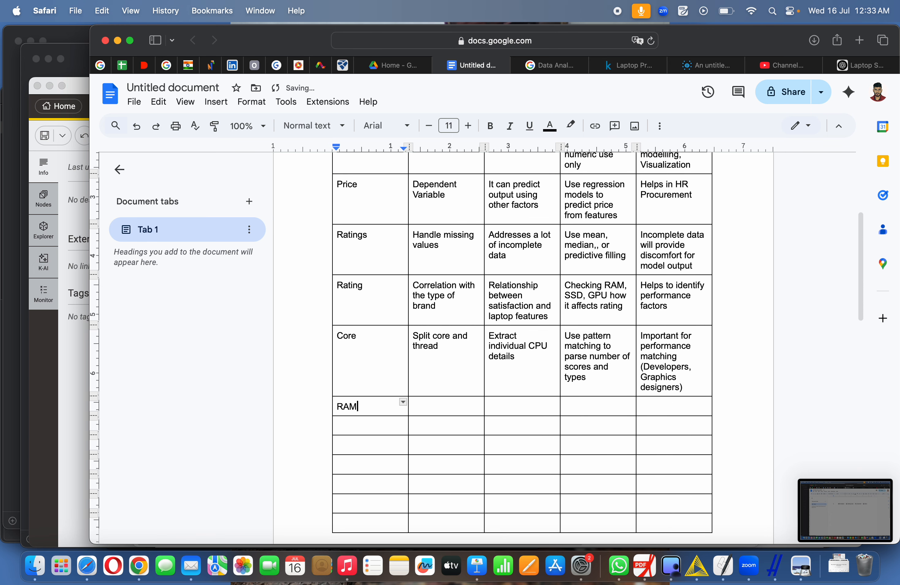
{"action": "left_click", "coordinate": [453, 413]}
Switch to the KNIME file table, sort it by the Ram column in descending order to examine the entries, and return to the document.
{"action": "left_click", "coordinate": [706, 564]}
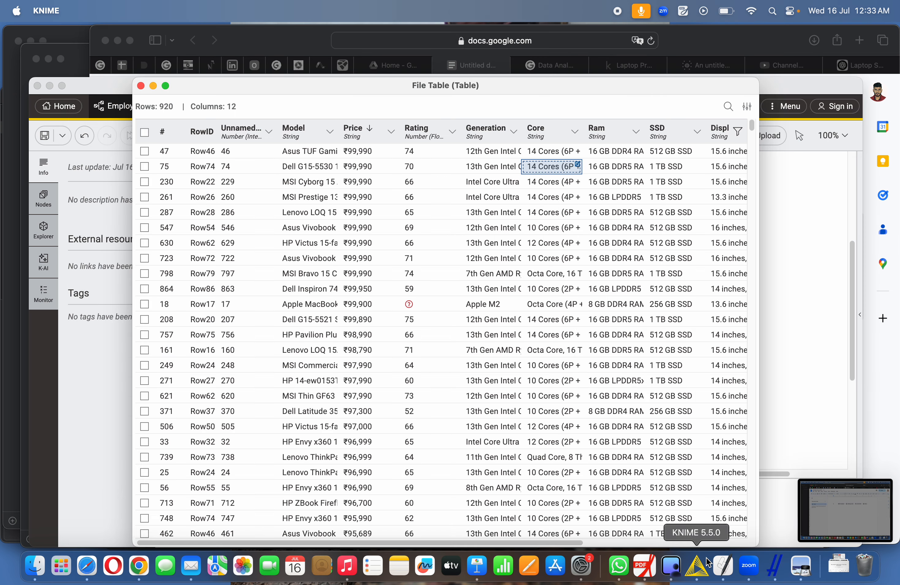
{"action": "left_click", "coordinate": [599, 134]}
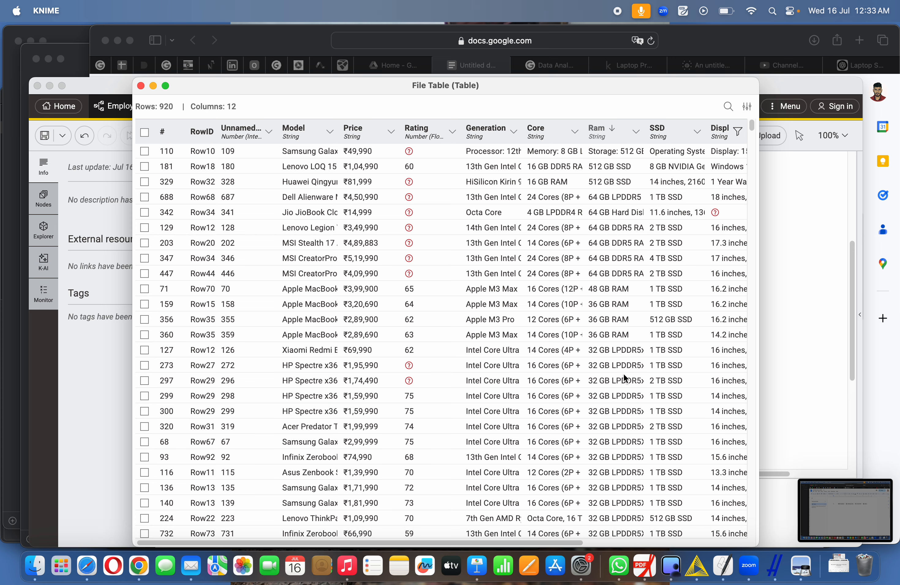
{"action": "left_click", "coordinate": [791, 456]}
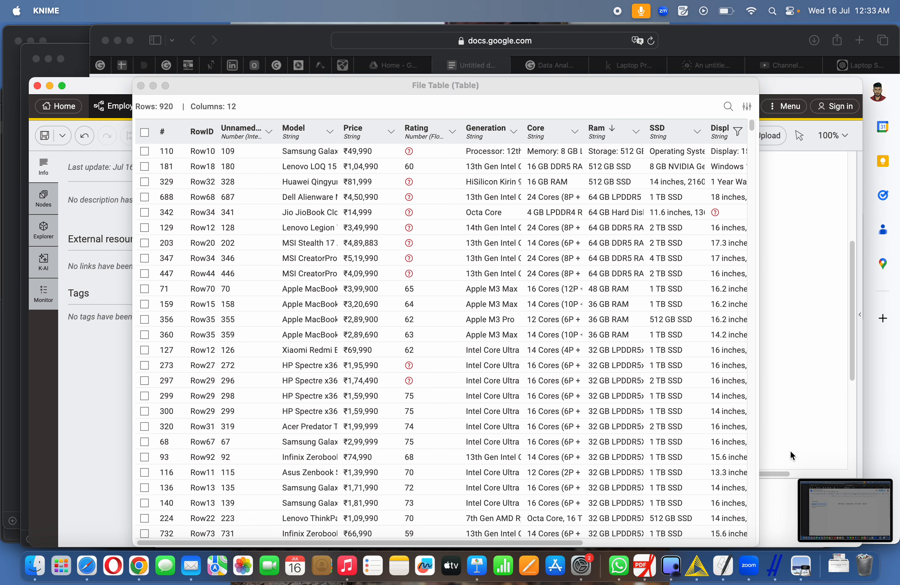
{"action": "left_click", "coordinate": [888, 399]}
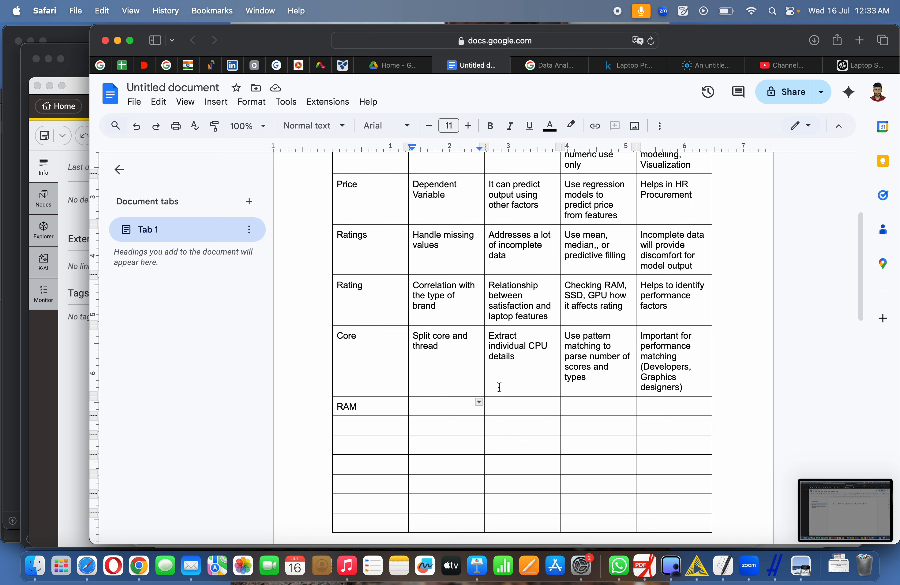
Enter "Convert this into numeric" as the value points of RAM.
{"action": "type", "text": "Convert this into "}
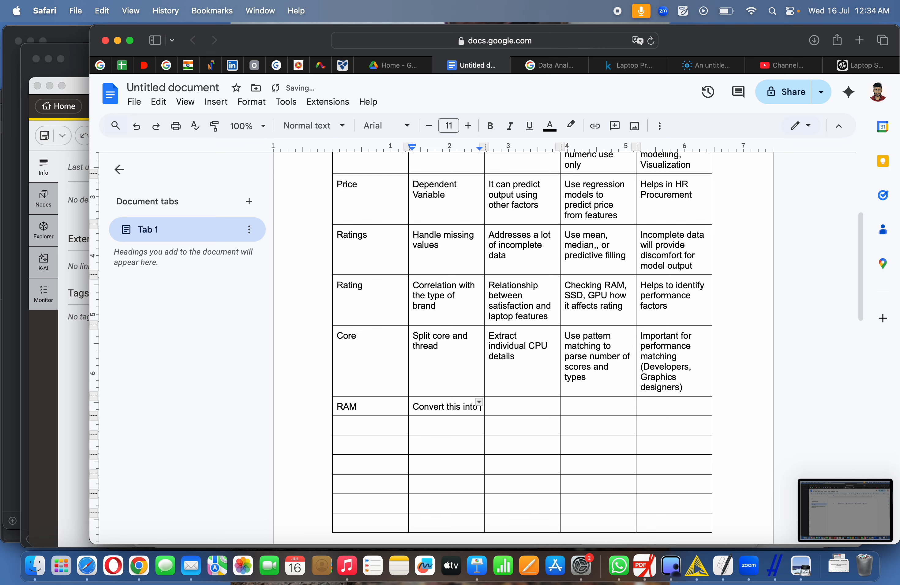
{"action": "type", "text": "numbe"}
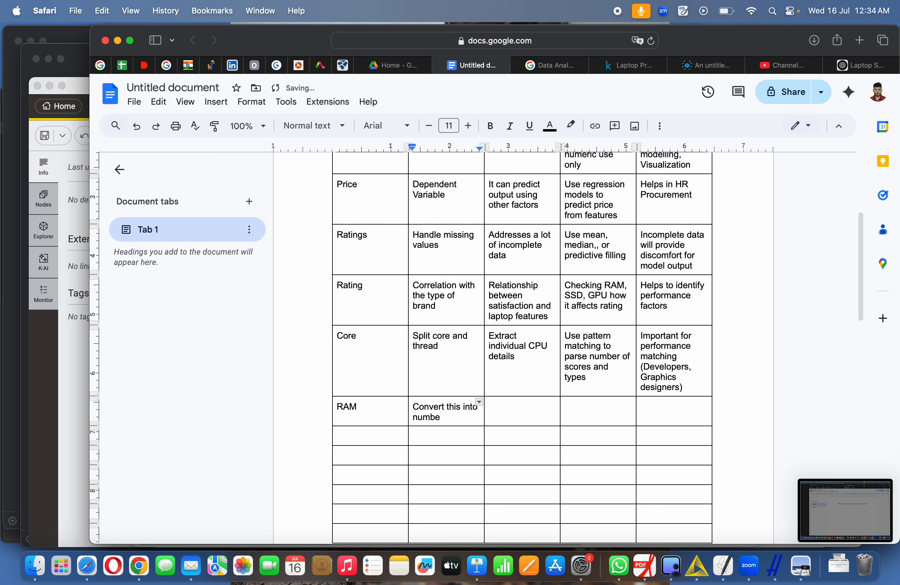
{"action": "key", "text": "BackSpace"}
{"action": "key", "text": "BackSpace"}
{"action": "type", "text": "eric"}
Enter "From 16GBDDR4 RAM - Just to 16" as the meaning of RAM.
{"action": "left_click", "coordinate": [514, 404]}
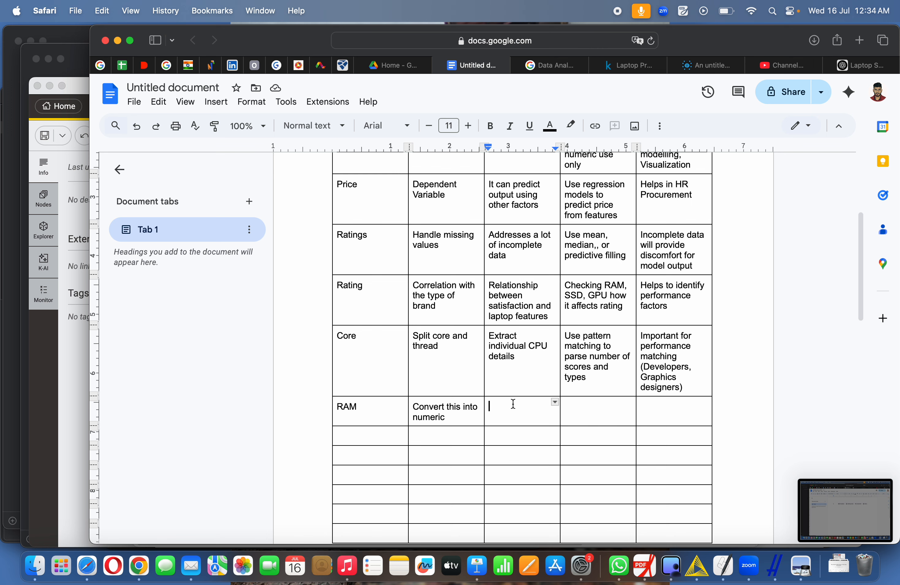
{"action": "type", "text": "From 16GBDD"}
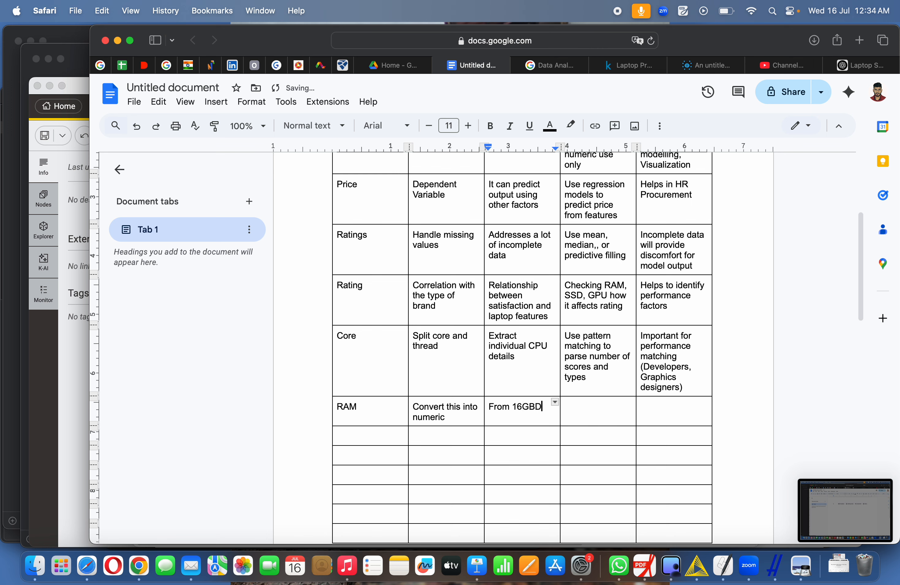
{"action": "type", "text": "R4 RA"}
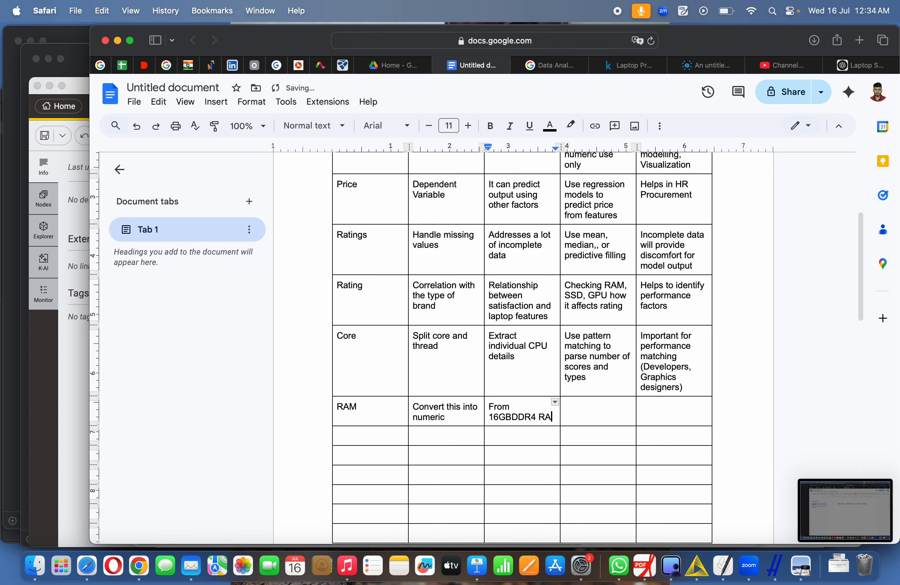
{"action": "type", "text": "M - "}
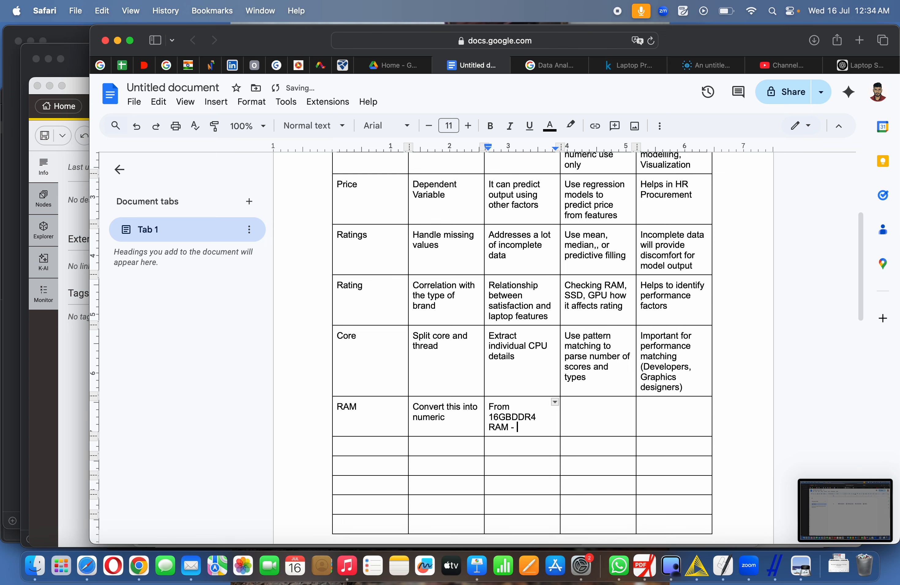
{"action": "type", "text": "Just to 16"}
Enter "Remove the text and convert RAM into numbers" as the description of RAM.
{"action": "left_click", "coordinate": [571, 429]}
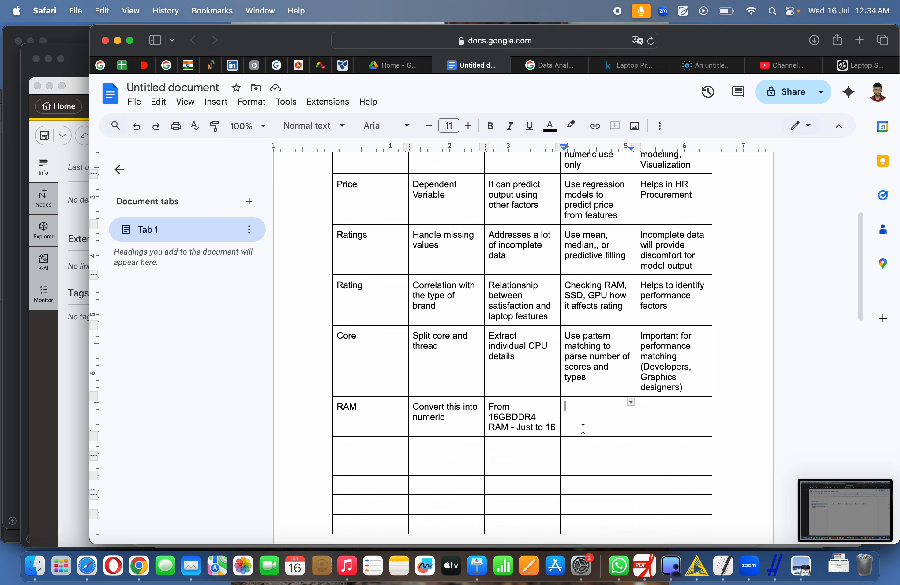
{"action": "type", "text": "Remove t"}
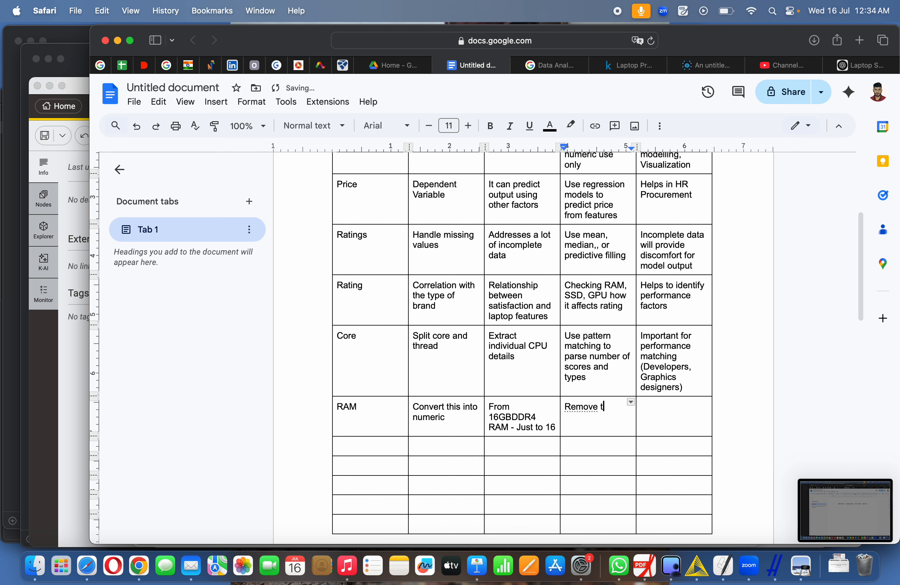
{"action": "type", "text": "he text and convert RA"}
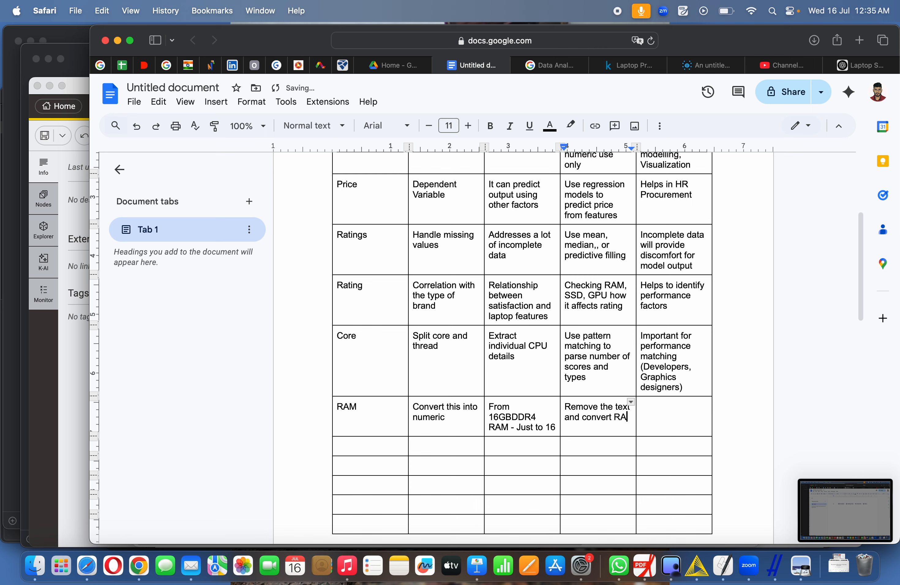
{"action": "type", "text": "M into numbers"}
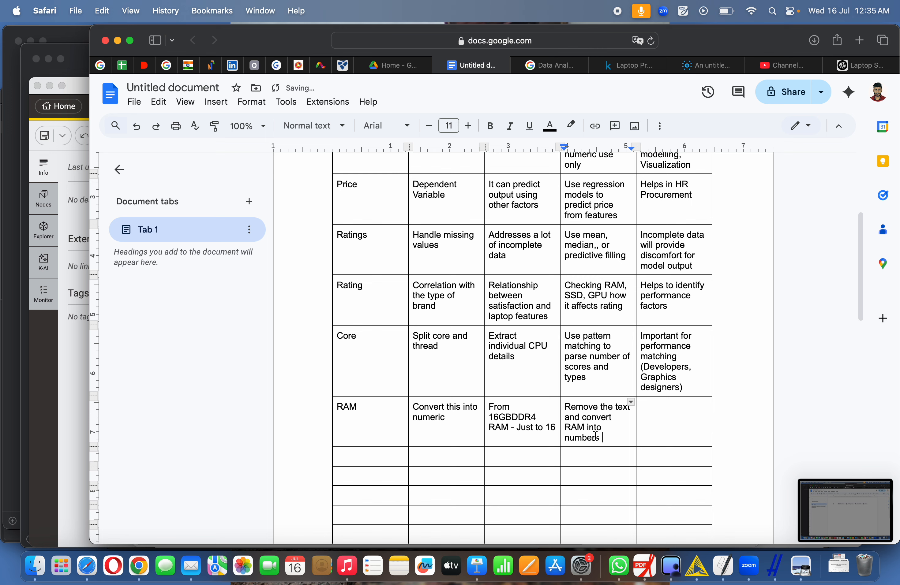
Enter "Enables for filtering, sorting and clustering" as the reason RAM is important.
{"action": "left_click", "coordinate": [647, 424]}
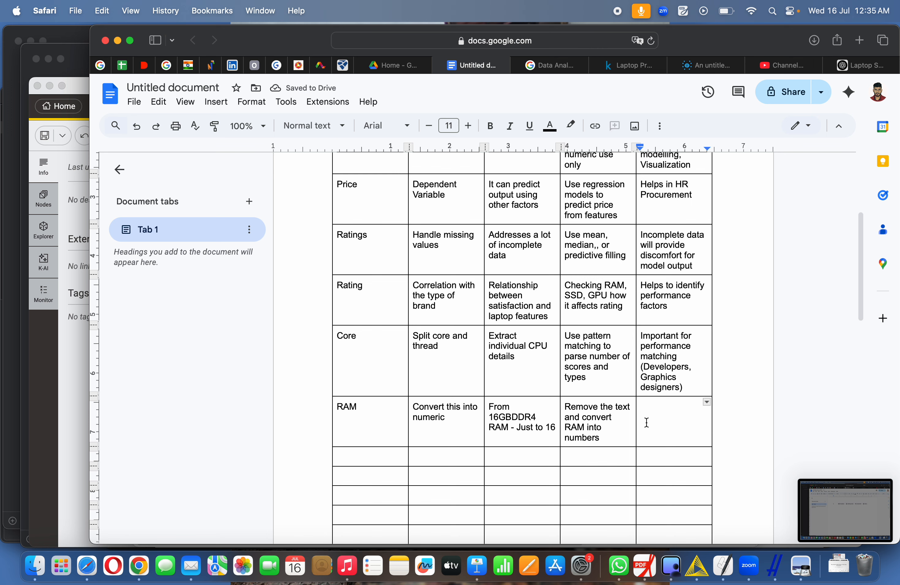
{"action": "type", "text": "e"}
{"action": "key", "text": "BackSpace"}
{"action": "type", "text": "Enables "}
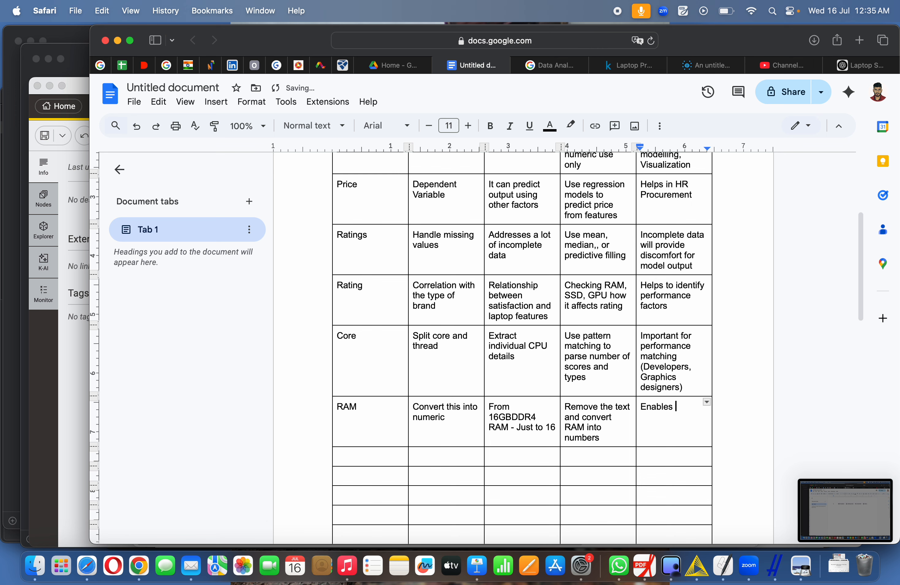
{"action": "type", "text": "for filtering, sorting and "}
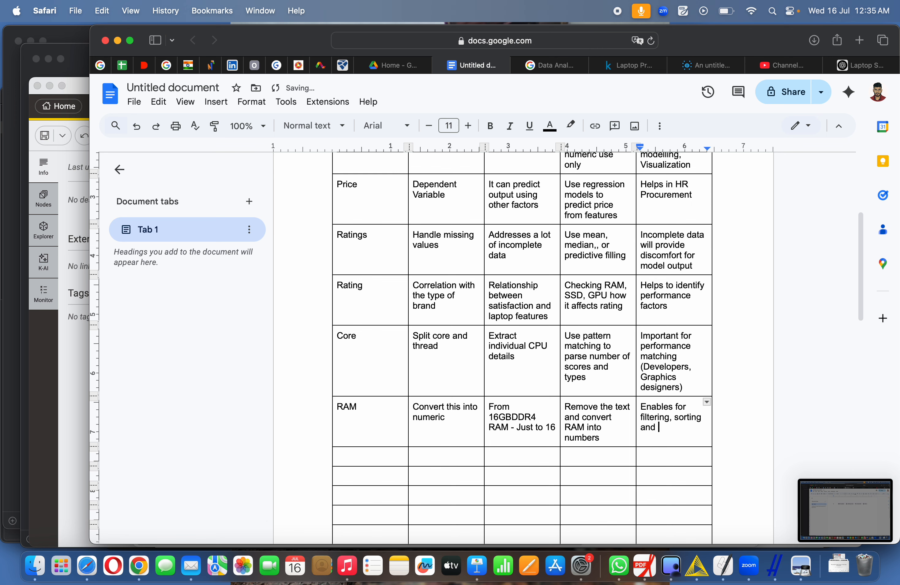
{"action": "type", "text": "clustering"}
{"action": "left_click", "coordinate": [611, 428]}
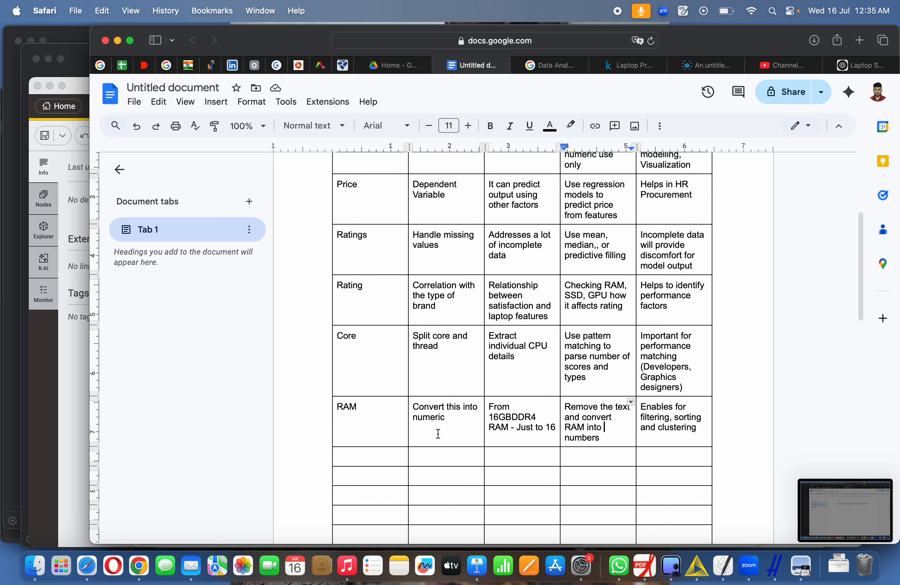
Add Display as the feature in the first empty row below RAM.
{"action": "left_click", "coordinate": [400, 456]}
{"action": "type", "text": "Display"}
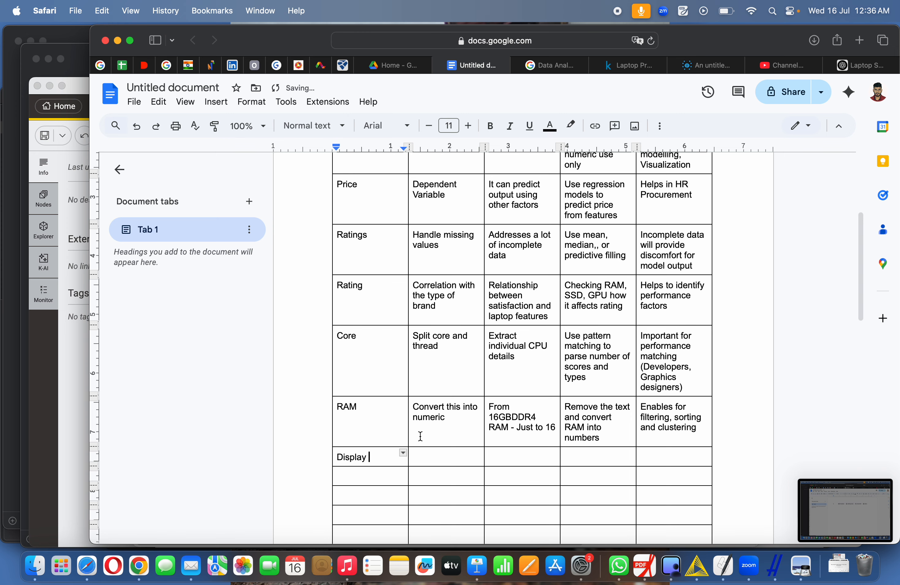
Switch to KNIME and sort the laptop table by the Display column in descending order.
{"action": "left_click", "coordinate": [437, 455]}
{"action": "left_click", "coordinate": [698, 566]}
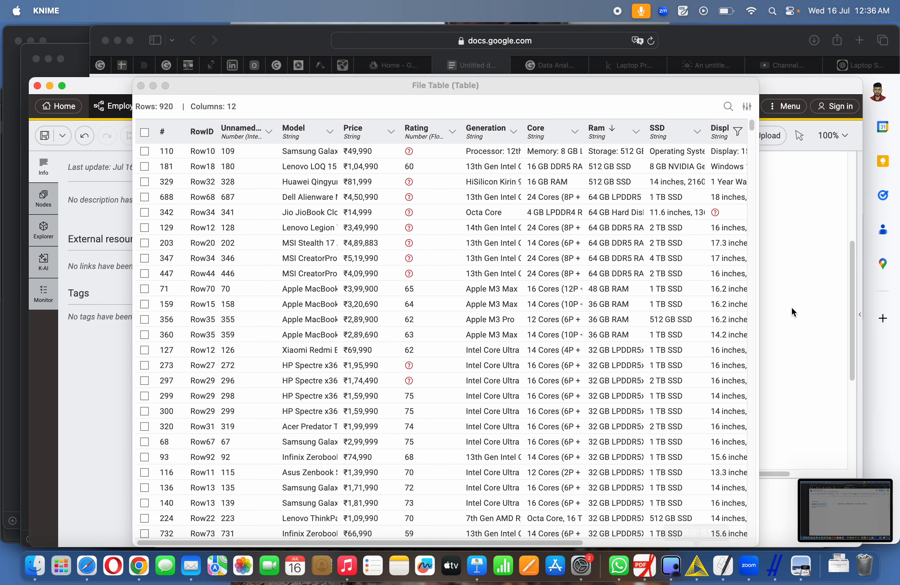
{"action": "left_click", "coordinate": [503, 547]}
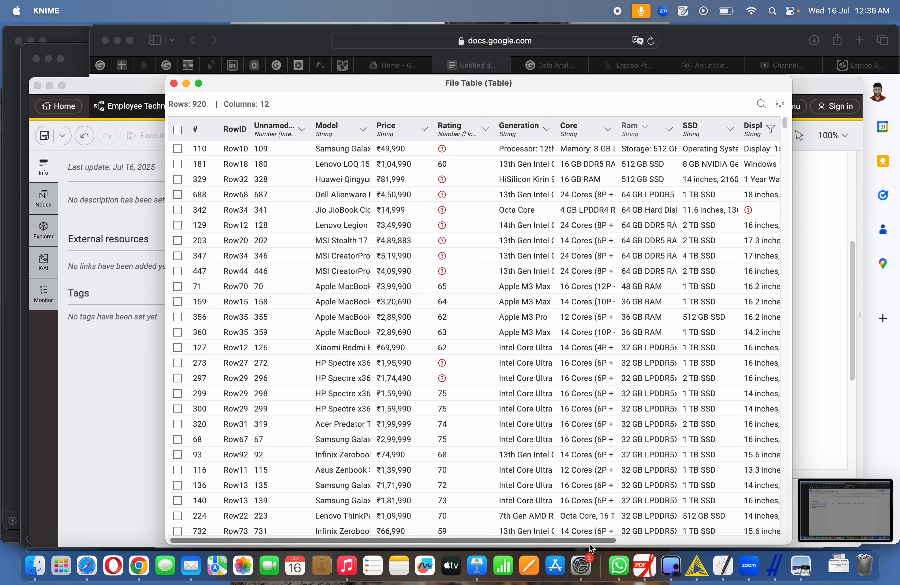
{"action": "left_click_drag", "start_coordinate": [565, 538], "coordinate": [651, 540]}
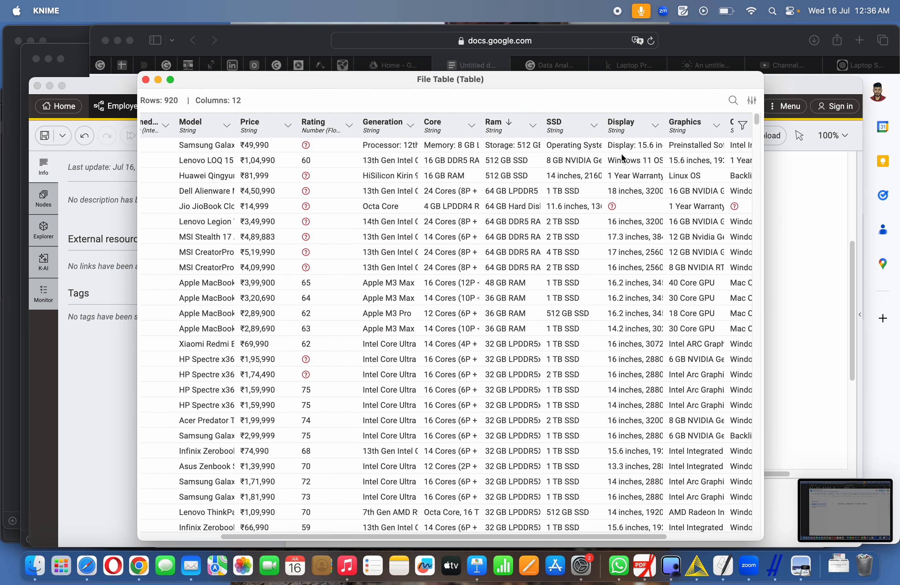
{"action": "left_click", "coordinate": [629, 129]}
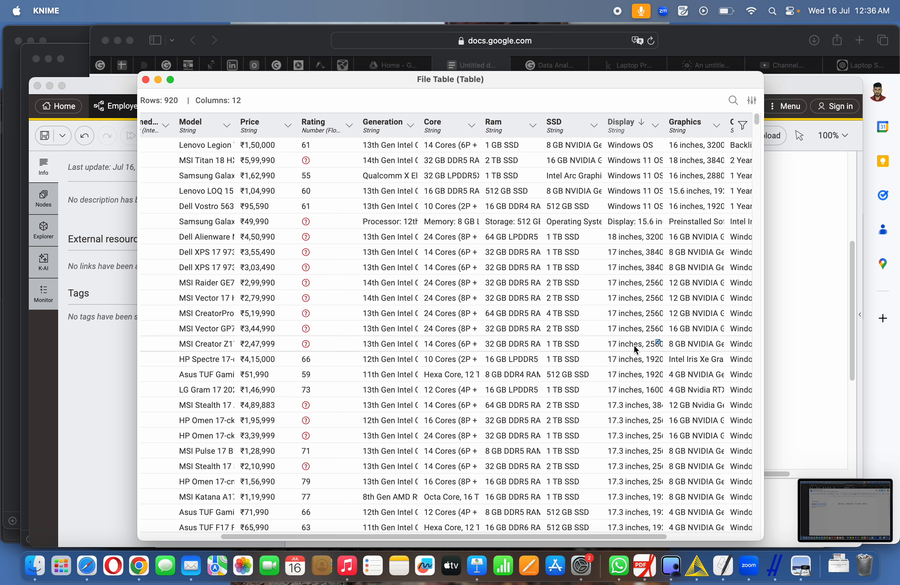
Return to the Google Docs table and enter "Extract details related to screen size of the laptop" as the value point of Display.
{"action": "left_click", "coordinate": [778, 289]}
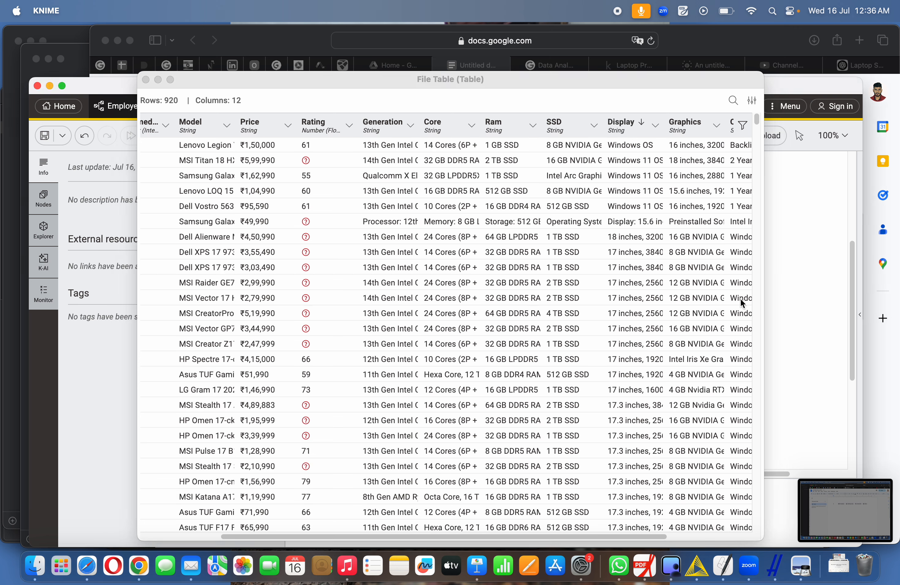
{"action": "left_click", "coordinate": [867, 361]}
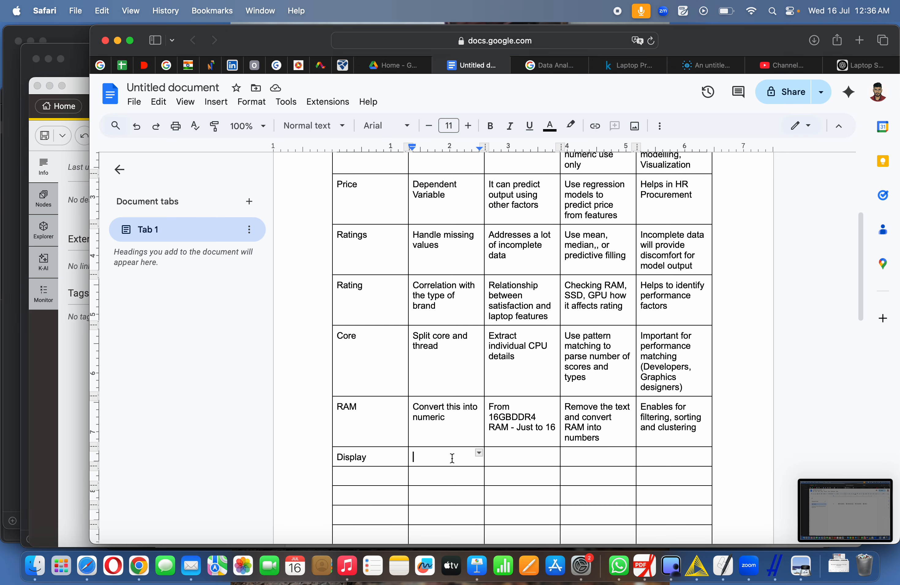
{"action": "type", "text": "Extra"}
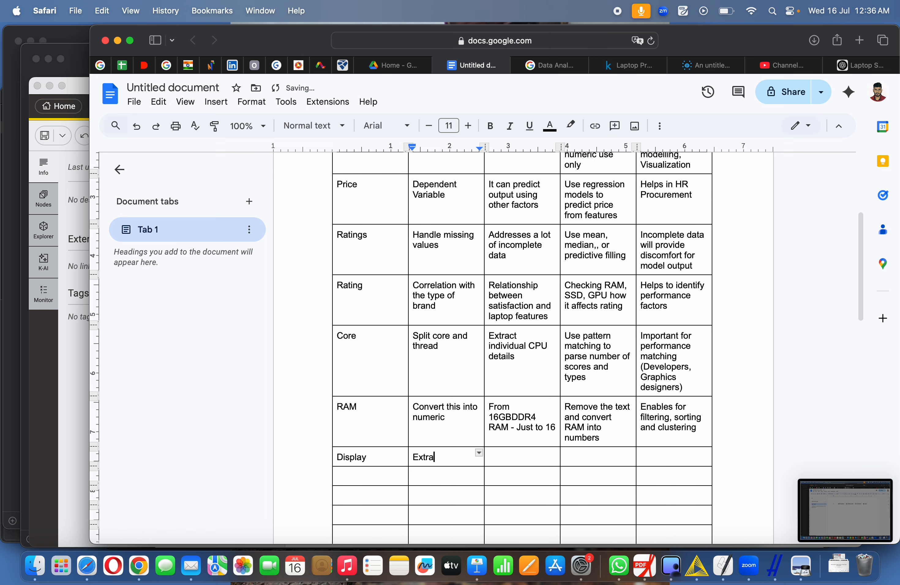
{"action": "type", "text": "ct details related t"}
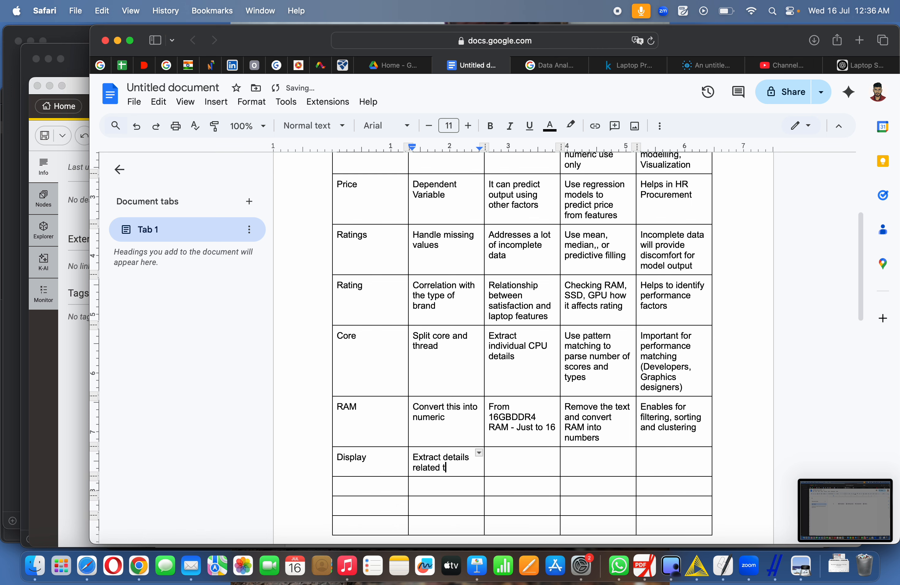
{"action": "type", "text": "o screen s"}
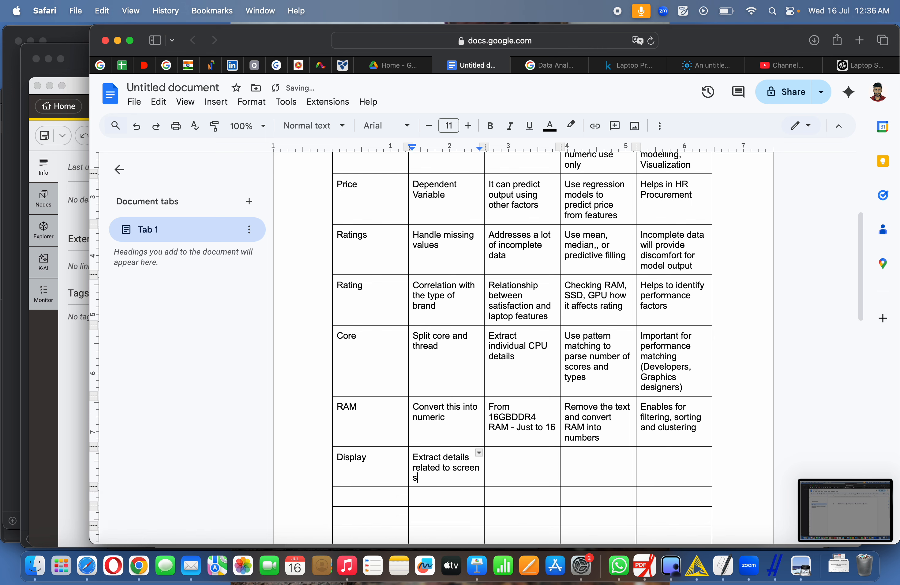
{"action": "type", "text": "ize of the laptop"}
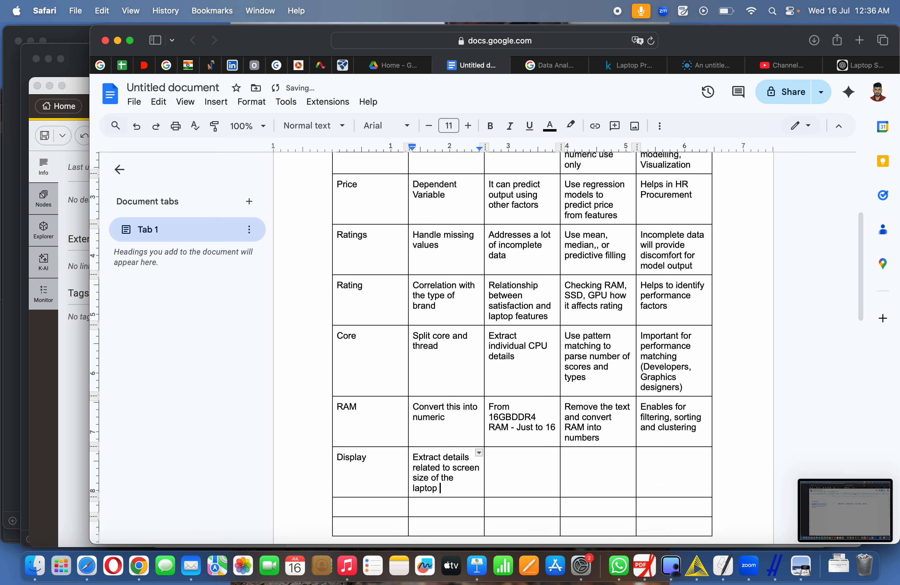
Enter "Get size and resolution from the text" as the meaning of Display.
{"action": "left_click", "coordinate": [506, 489]}
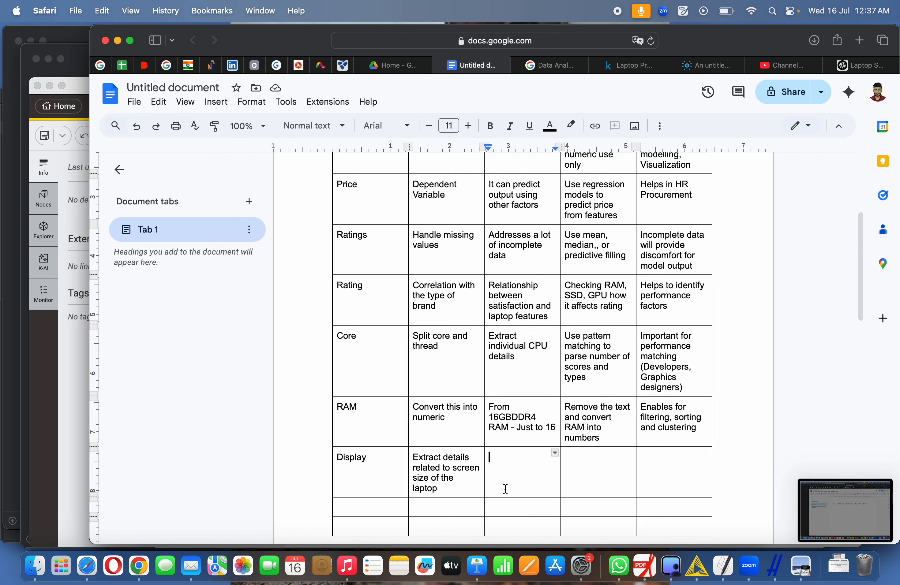
{"action": "scroll", "coordinate": [505, 489], "scroll_direction": "up", "scroll_amount": 5}
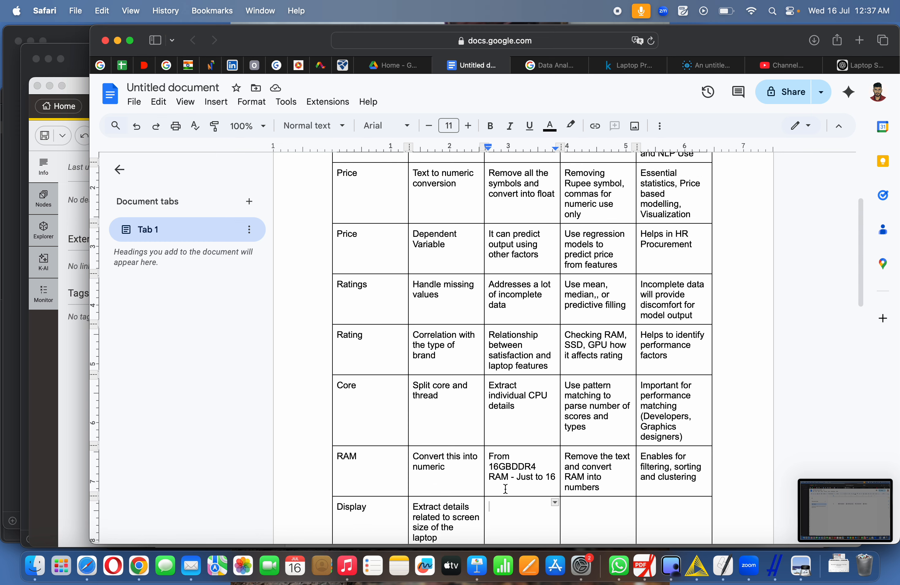
{"action": "scroll", "coordinate": [505, 489], "scroll_direction": "down", "scroll_amount": 4}
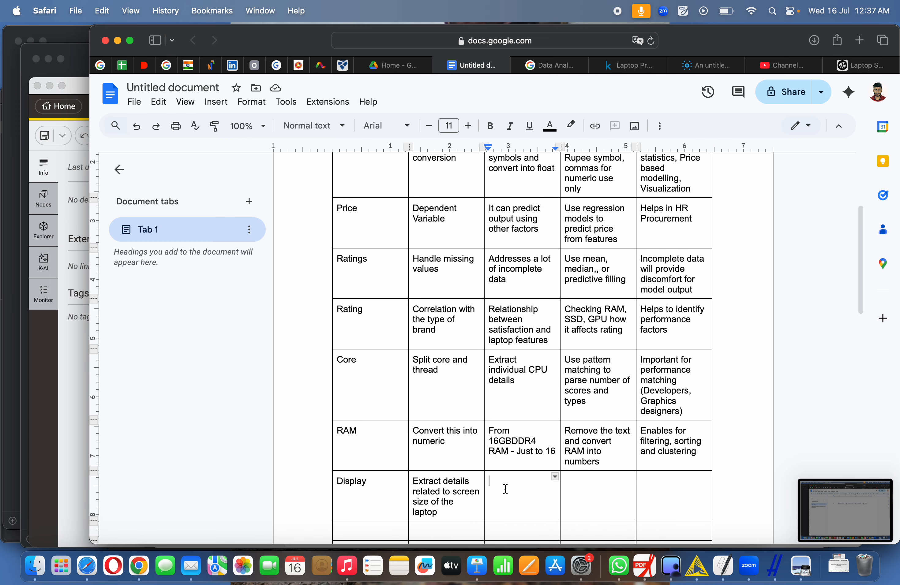
{"action": "type", "text": "Get size and res"}
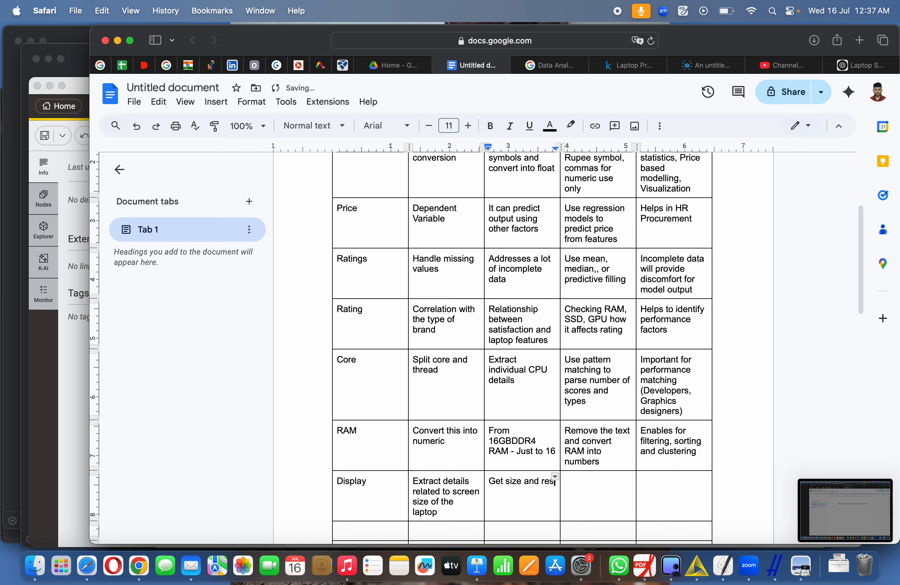
{"action": "type", "text": "olution from the text"}
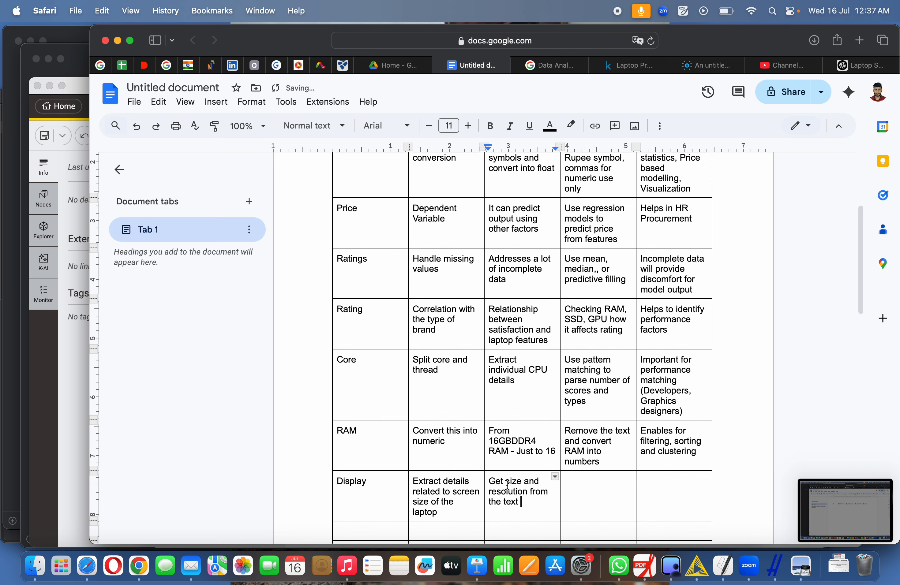
Enter "Derive display inches and pixel resolution separately" as the description of Display.
{"action": "left_click", "coordinate": [582, 497]}
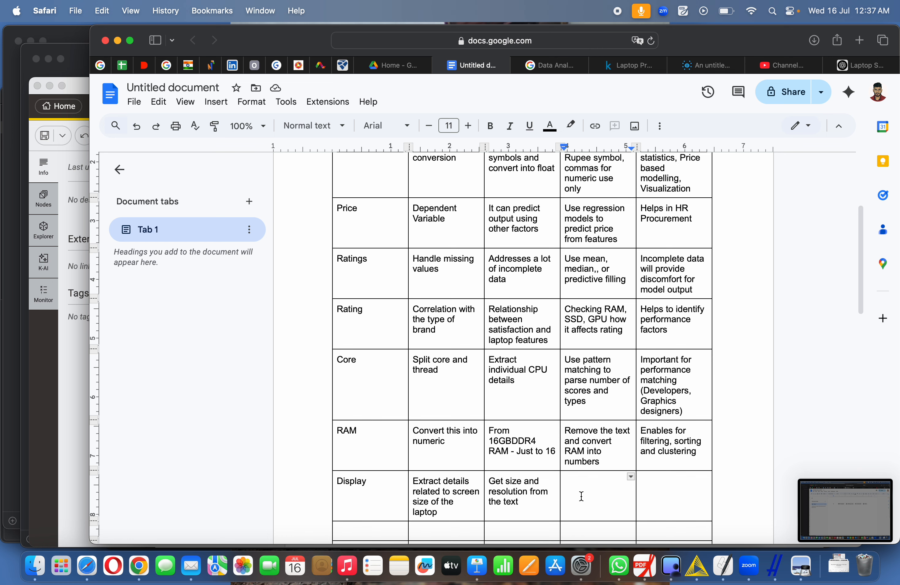
{"action": "type", "text": "Derive display inc"}
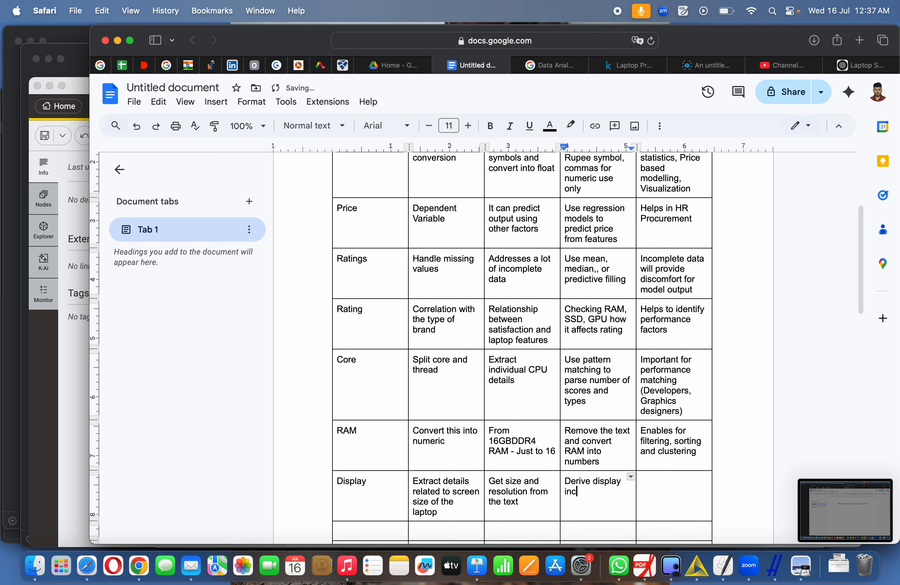
{"action": "type", "text": "hes and pixel resolution sepe"}
{"action": "key", "text": "BackSpace"}
{"action": "type", "text": "arately"}
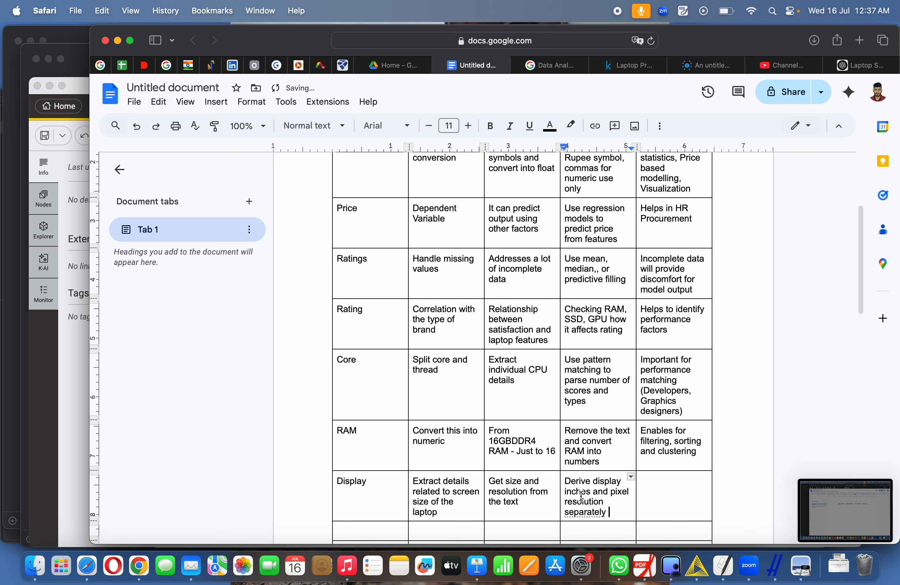
Enter "Helps to match screen size to department use" as the reason Display is important.
{"action": "left_click", "coordinate": [659, 502]}
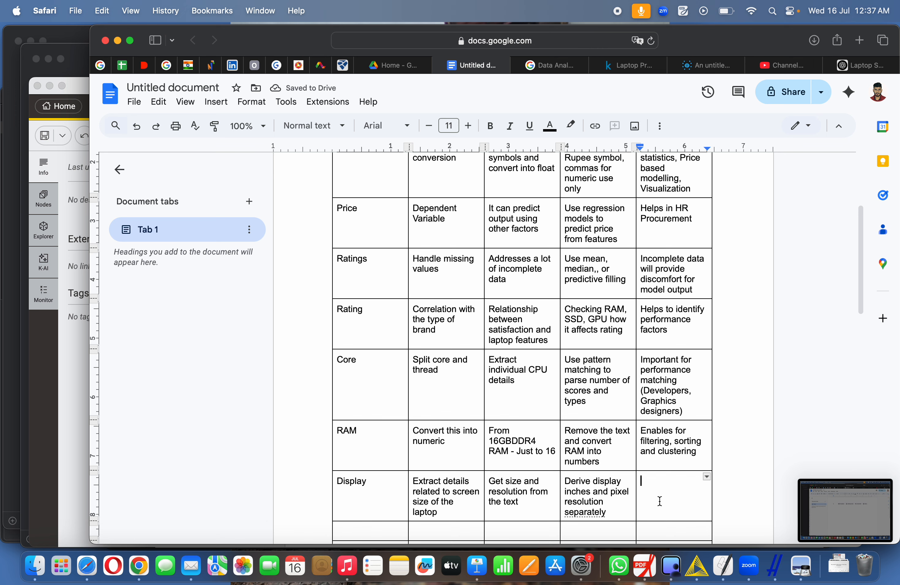
{"action": "type", "text": "hELP"}
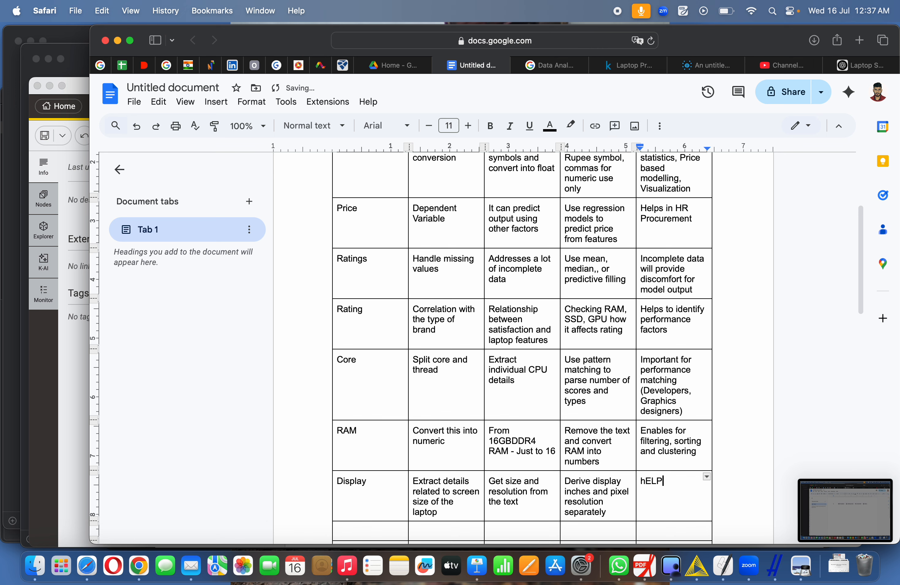
{"action": "key", "text": "BackSpace"}
{"action": "key", "text": "BackSpace"}
{"action": "key", "text": "BackSpace"}
{"action": "key", "text": "BackSpace"}
{"action": "type", "text": "Helps to match screen"}
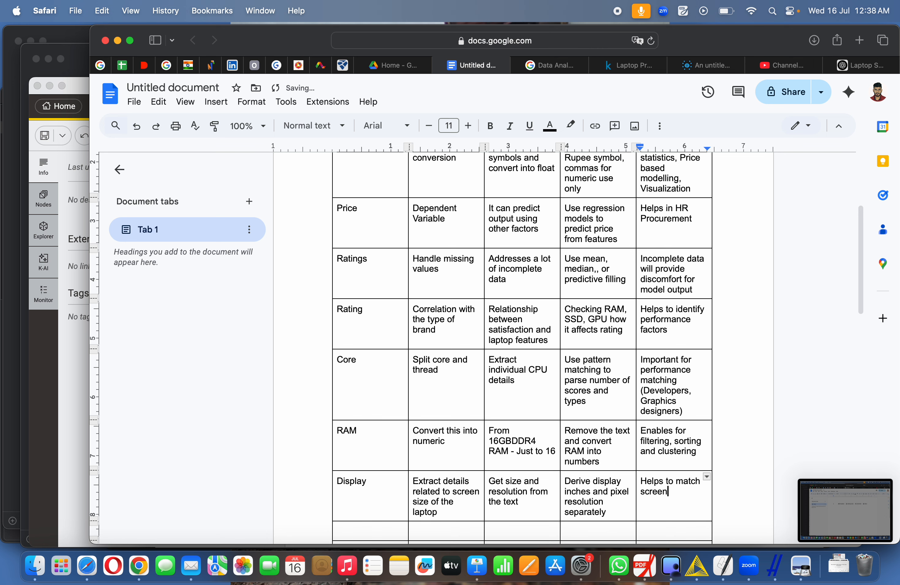
{"action": "type", "text": " size to department use"}
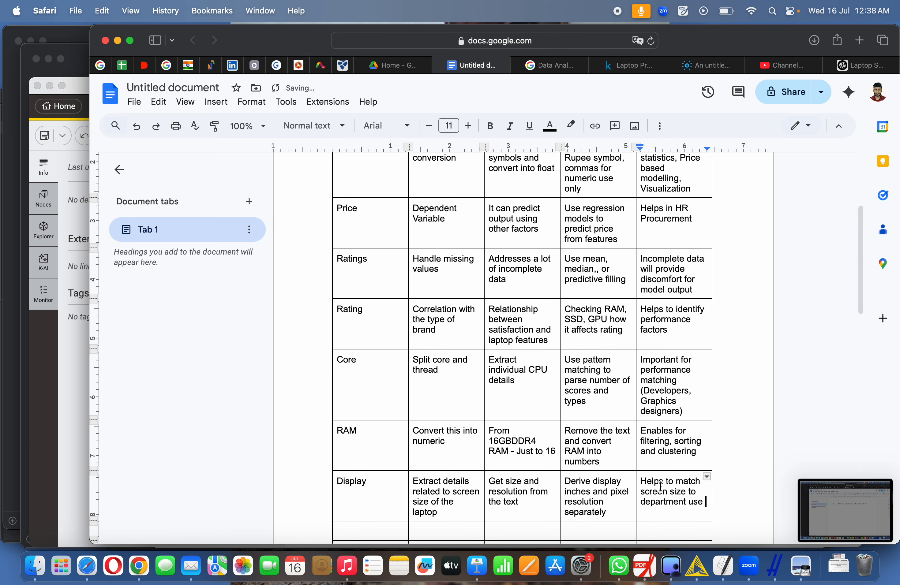
{"action": "left_click", "coordinate": [637, 453]}
{"action": "left_click", "coordinate": [616, 475]}
Add Warranty as the feature in the first empty row below Display.
{"action": "scroll", "coordinate": [616, 474], "scroll_direction": "down", "scroll_amount": 2}
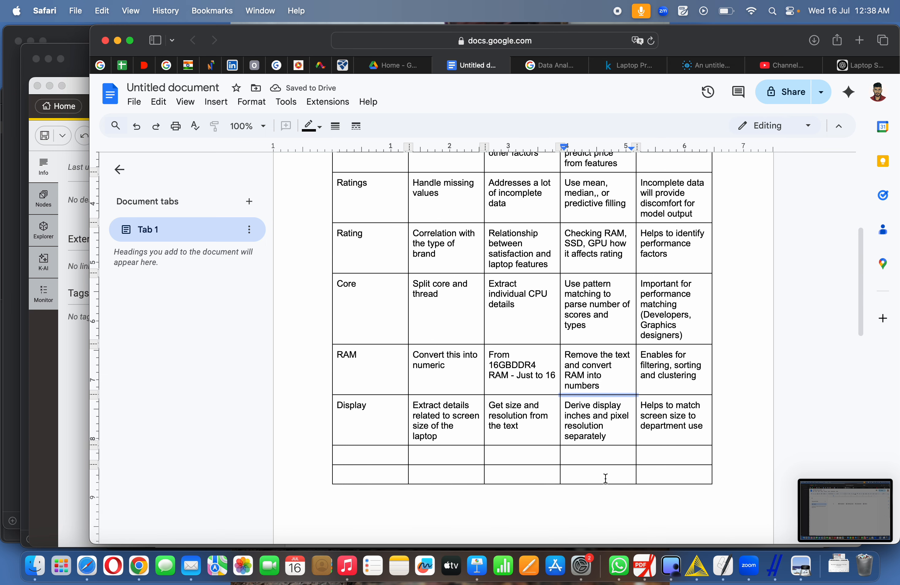
{"action": "left_click", "coordinate": [623, 460]}
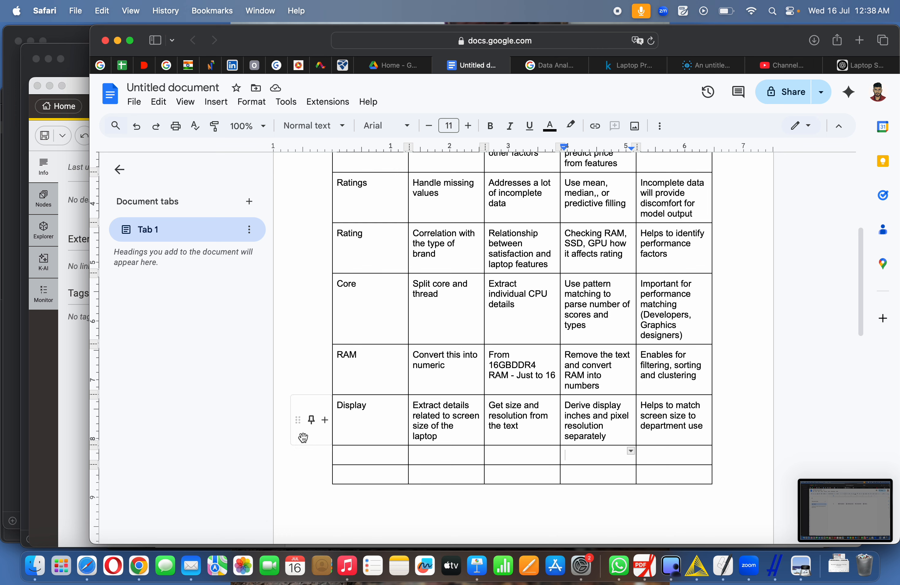
{"action": "left_click", "coordinate": [389, 458]}
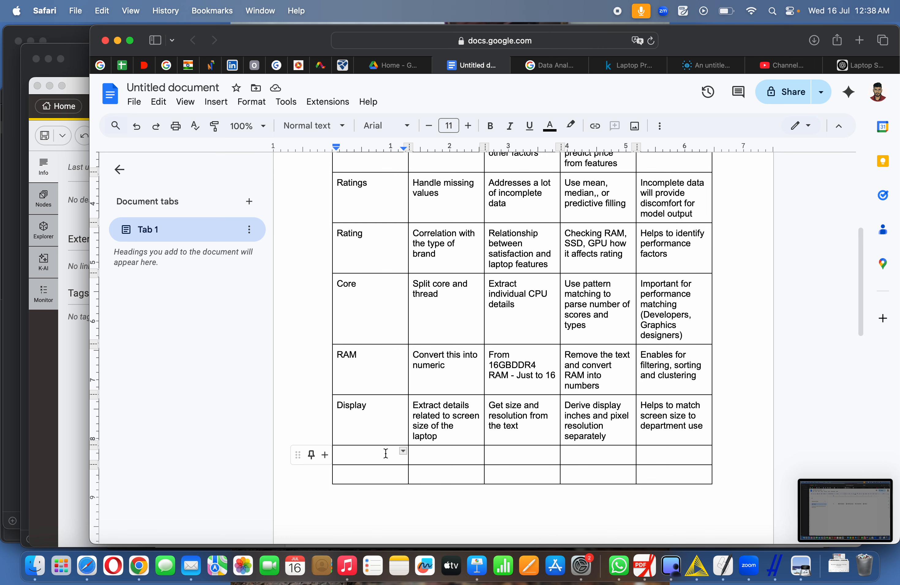
{"action": "type", "text": "Wa"}
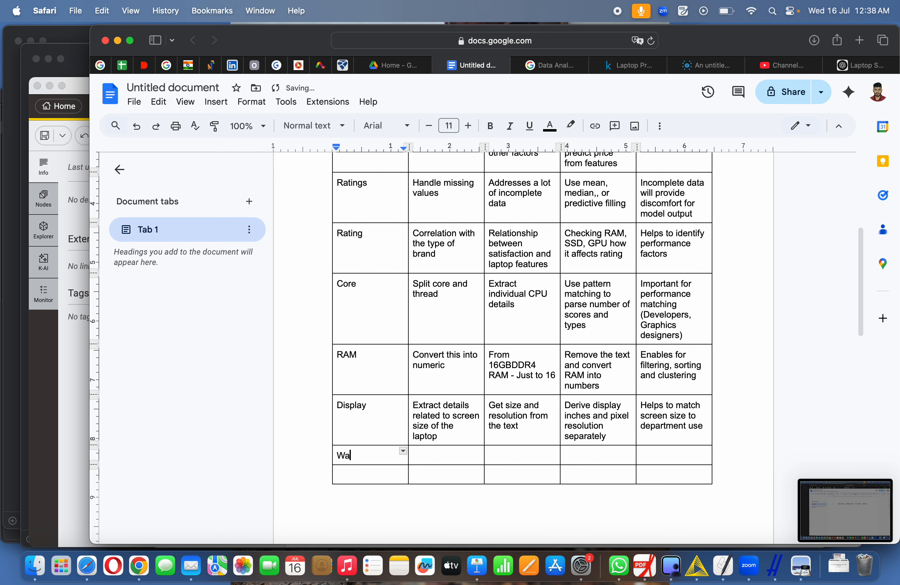
{"action": "type", "text": "rranty"}
Switch to KNIME and examine the values in the laptop table's Warranty column.
{"action": "left_click", "coordinate": [697, 565]}
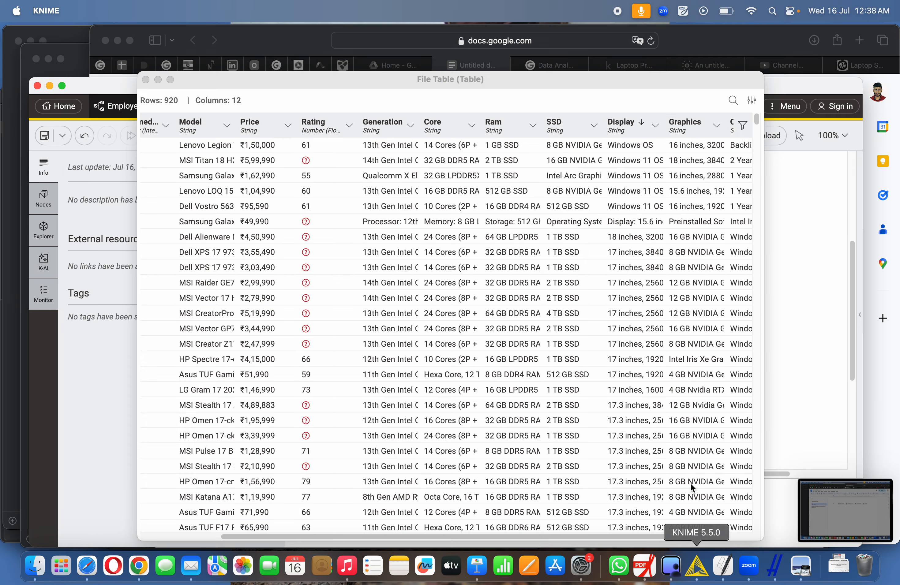
{"action": "left_click", "coordinate": [573, 540]}
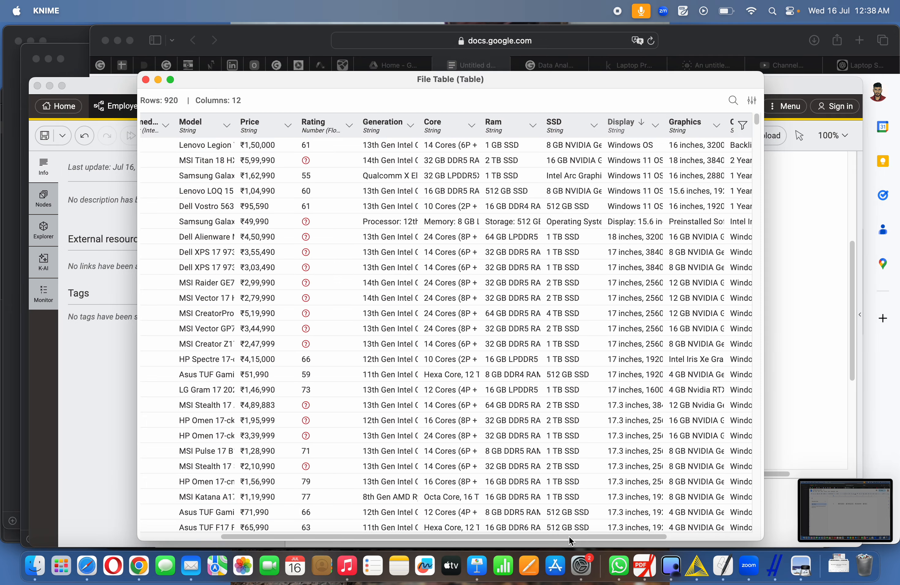
{"action": "scroll", "coordinate": [715, 538], "scroll_direction": "right", "scroll_amount": 5}
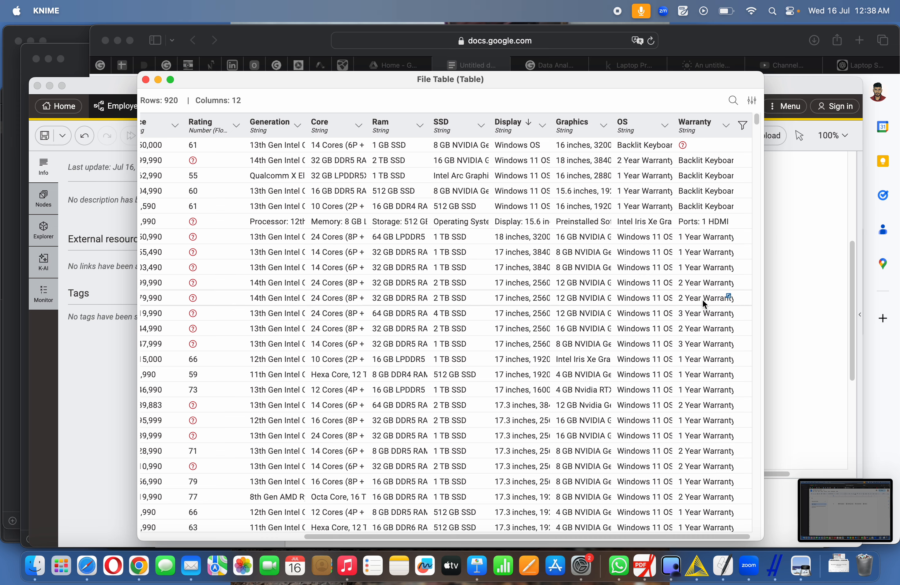
{"action": "scroll", "coordinate": [703, 303], "scroll_direction": "down", "scroll_amount": 5}
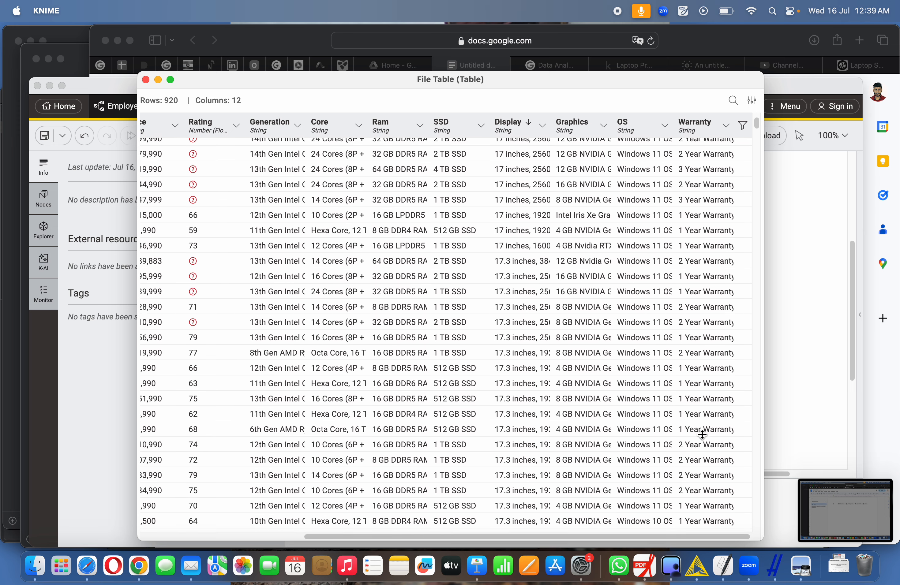
{"action": "scroll", "coordinate": [703, 433], "scroll_direction": "down", "scroll_amount": 15}
{"action": "scroll", "coordinate": [704, 433], "scroll_direction": "up", "scroll_amount": 12}
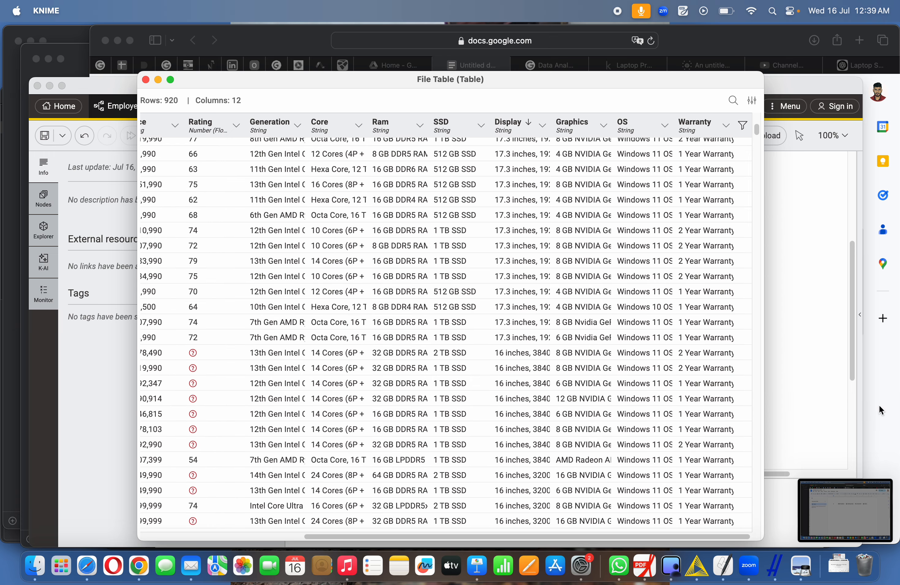
Return to the Google Docs table and enter "Converted into years only" as the value point of Warranty.
{"action": "left_click", "coordinate": [881, 410]}
{"action": "left_click", "coordinate": [470, 454]}
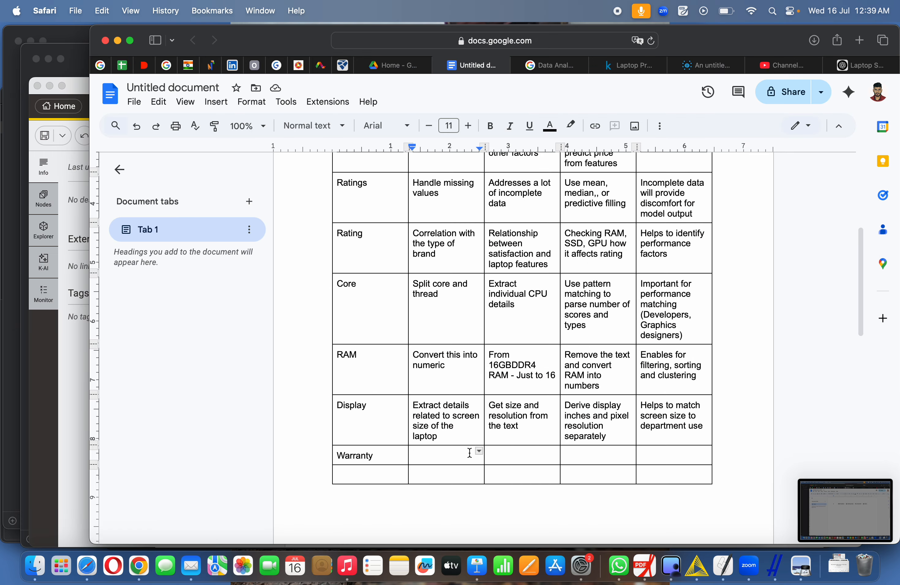
{"action": "type", "text": "Converted into "}
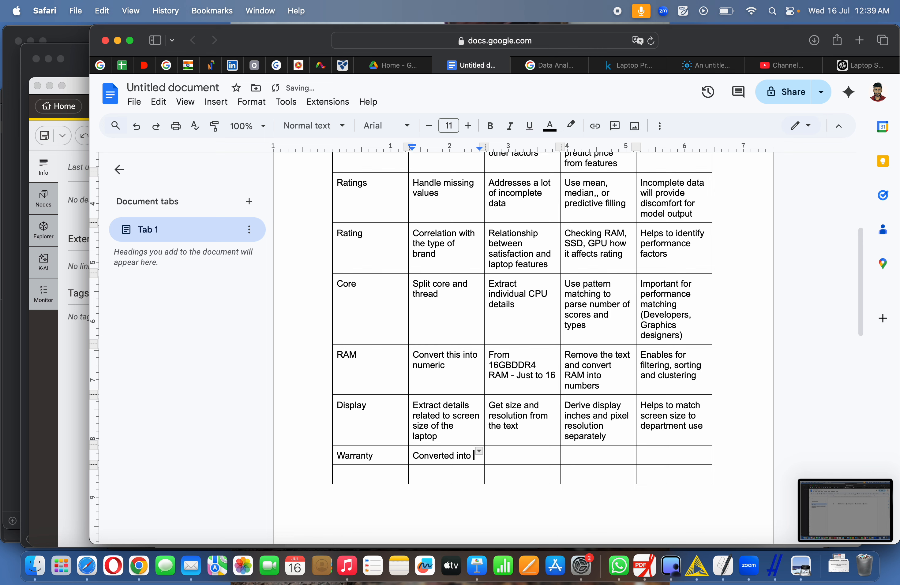
{"action": "type", "text": "years only"}
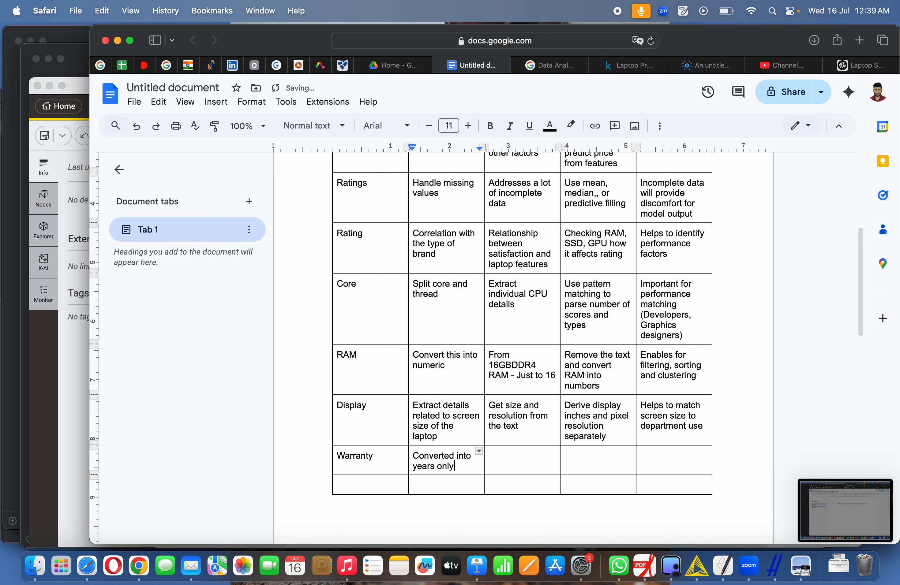
{"action": "left_click", "coordinate": [535, 464]}
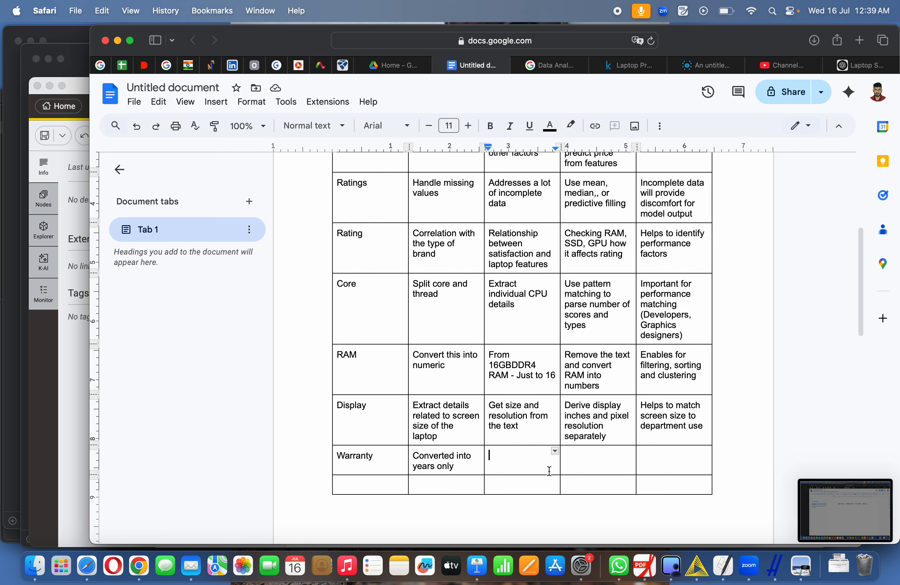
Enter "Just mention the numeric values" as Warranty's meaning and "To turn text info into numbers" as its description.
{"action": "type", "text": "Just men"}
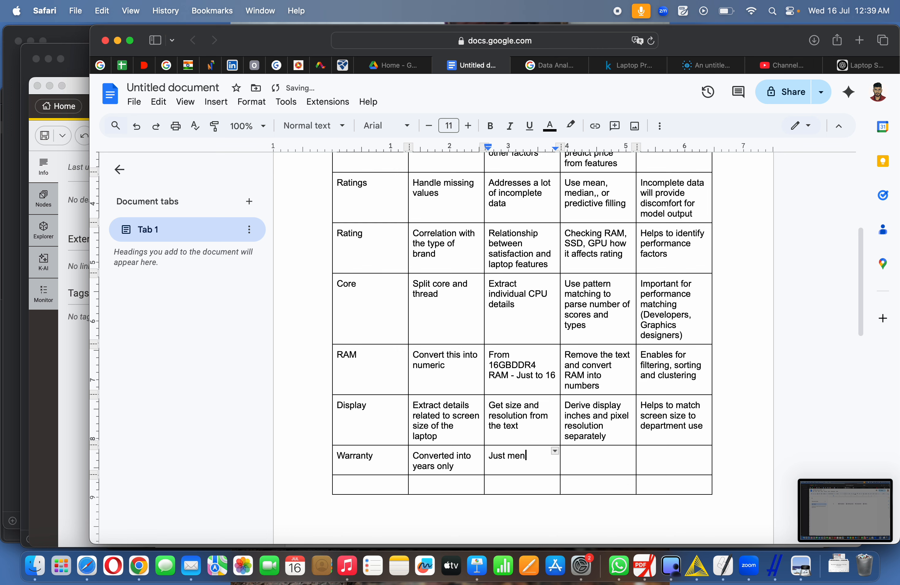
{"action": "type", "text": "tion the numeric values"}
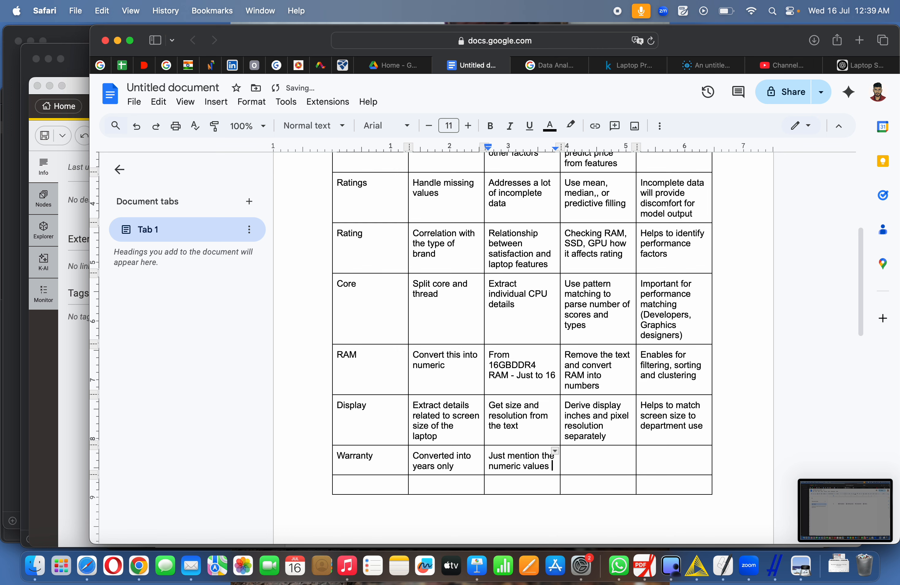
{"action": "left_click", "coordinate": [593, 451]}
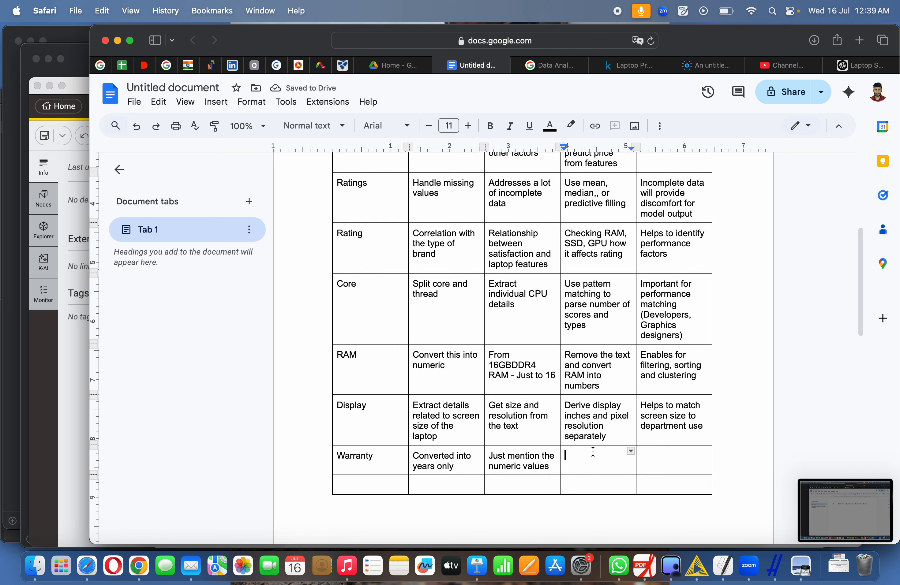
{"action": "type", "text": "To tu"}
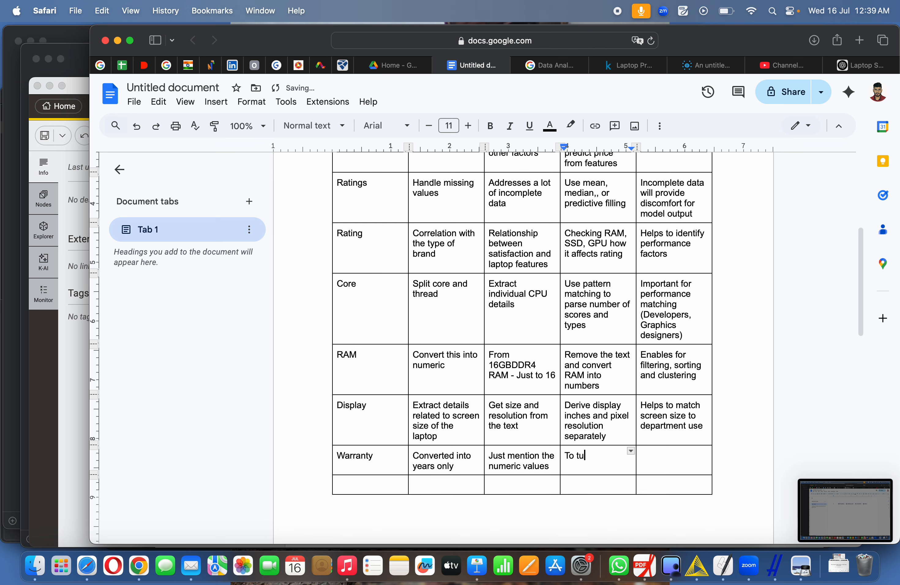
{"action": "type", "text": "rn text info into numbers"}
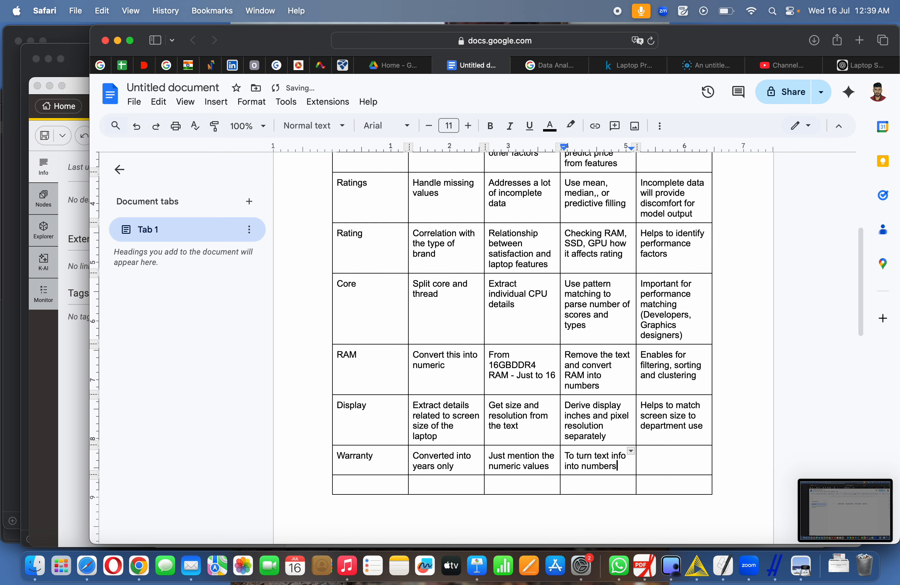
Enter "To track the warranty coverage." as the reason Warranty is important.
{"action": "left_click", "coordinate": [682, 464]}
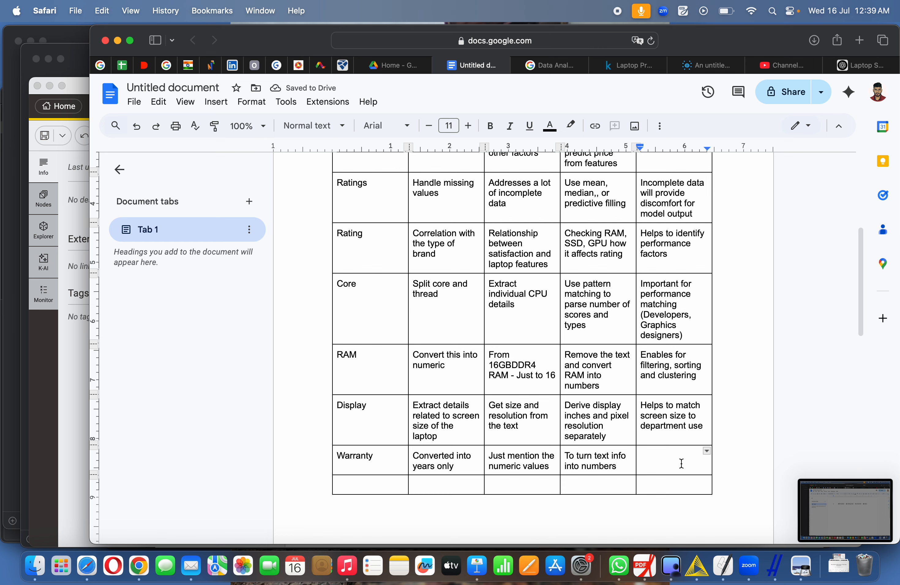
{"action": "type", "text": "To track t"}
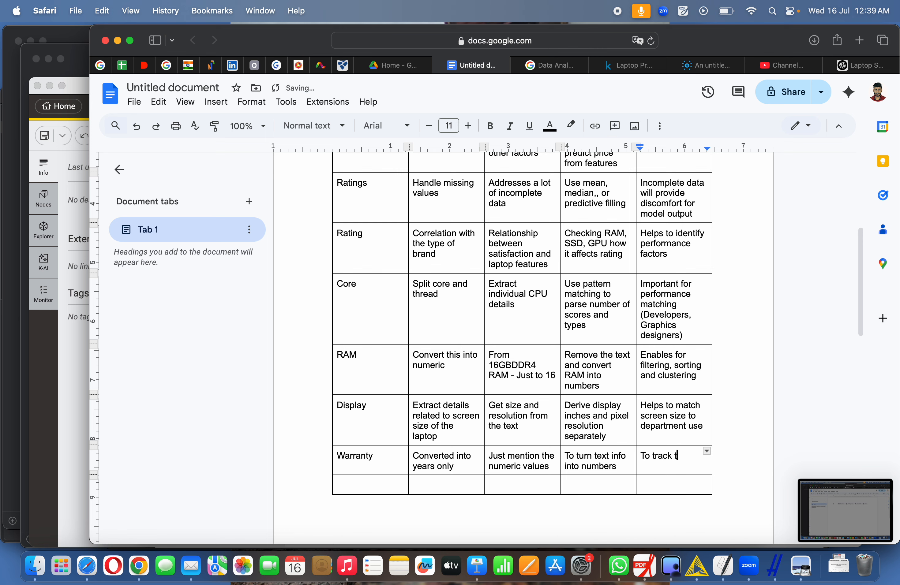
{"action": "type", "text": "he warranty coverage"}
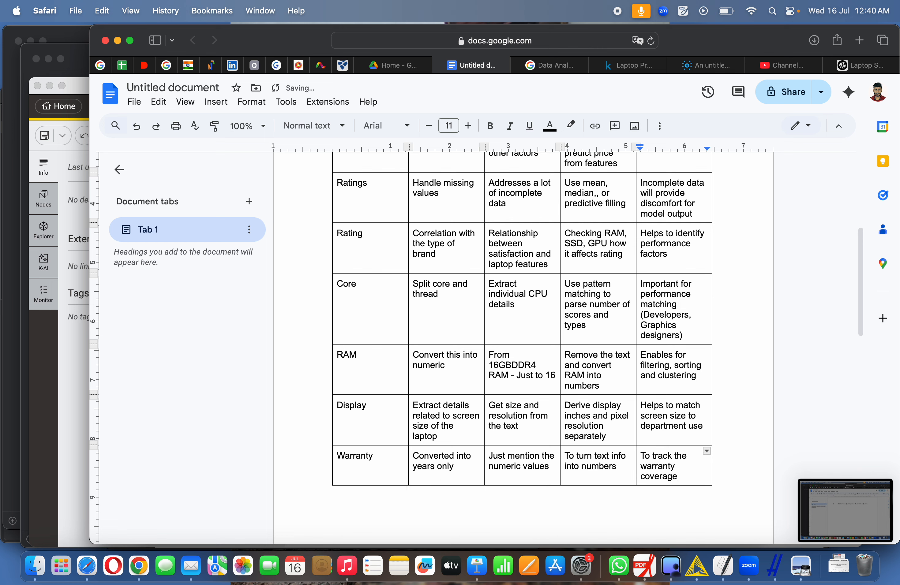
{"action": "type", "text": "."}
Delete the five empty rows below the Warranty row at the end of the features table.
{"action": "scroll", "coordinate": [623, 360], "scroll_direction": "up", "scroll_amount": 7}
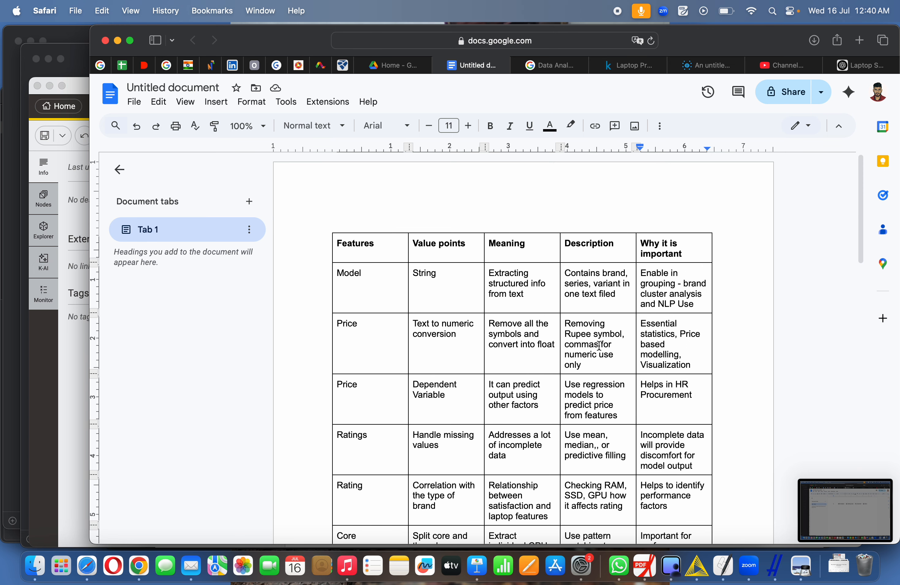
{"action": "left_click_drag", "start_coordinate": [320, 242], "coordinate": [671, 243]}
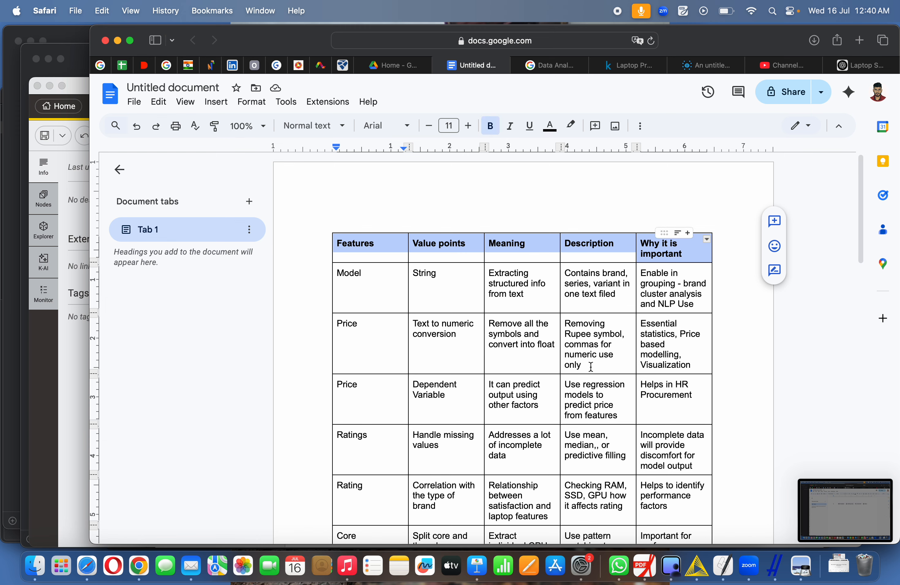
{"action": "scroll", "coordinate": [572, 390], "scroll_direction": "down", "scroll_amount": 3}
{"action": "scroll", "coordinate": [571, 390], "scroll_direction": "down", "scroll_amount": 1}
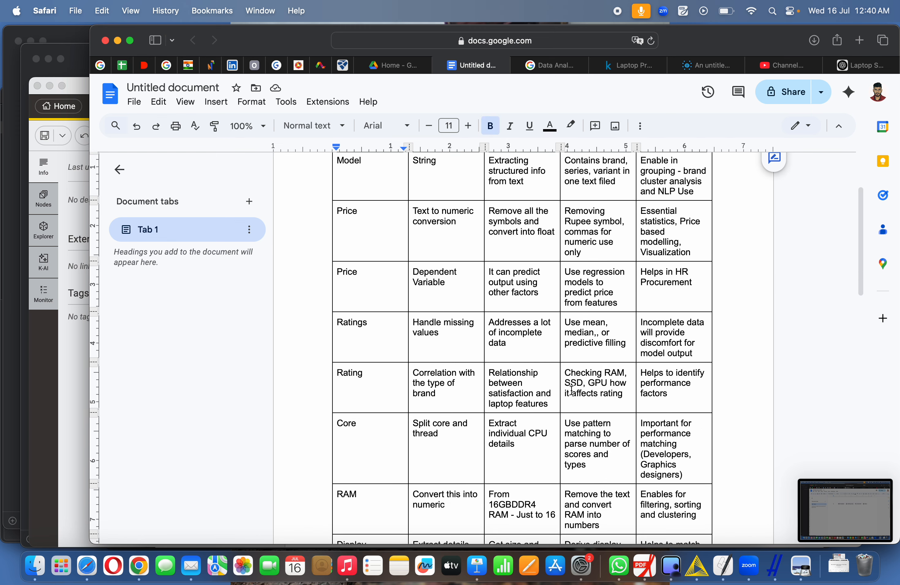
{"action": "scroll", "coordinate": [572, 390], "scroll_direction": "down", "scroll_amount": 2}
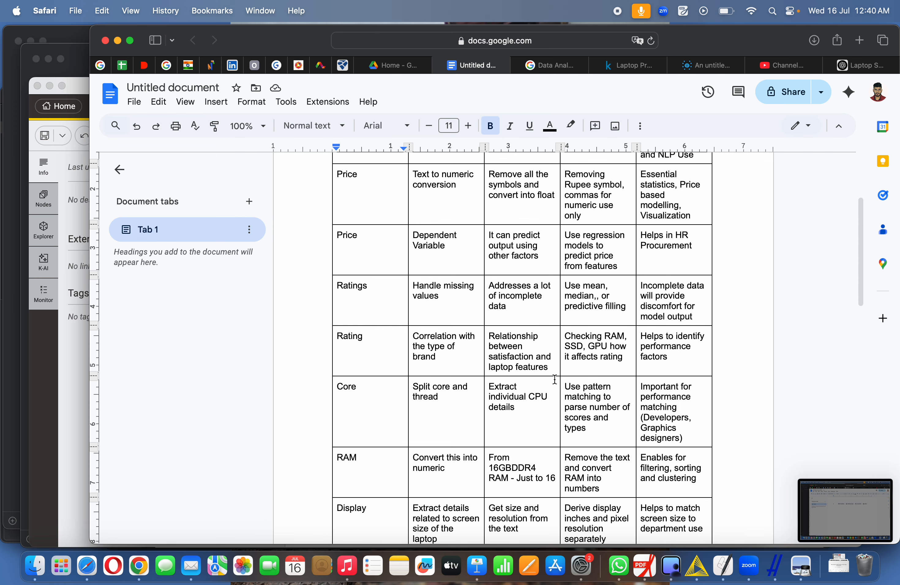
{"action": "scroll", "coordinate": [571, 388], "scroll_direction": "down", "scroll_amount": 20}
{"action": "scroll", "coordinate": [424, 381], "scroll_direction": "up", "scroll_amount": 1}
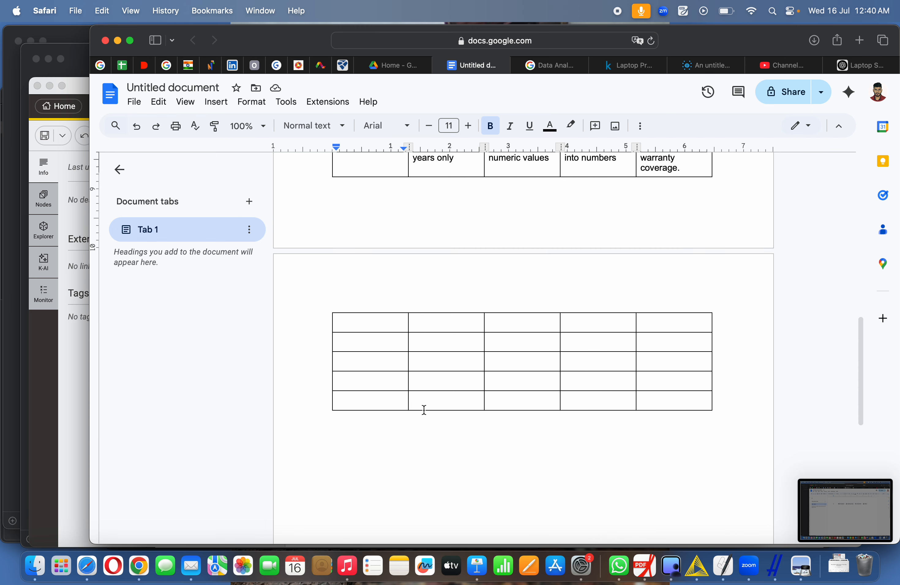
{"action": "left_click_drag", "start_coordinate": [393, 324], "coordinate": [681, 395]}
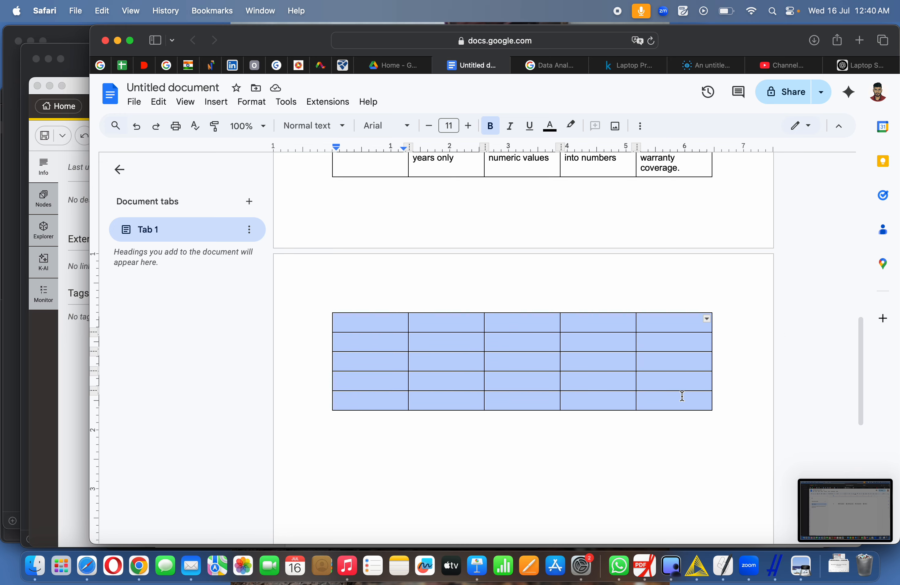
{"action": "right_click", "coordinate": [681, 395]}
{"action": "left_click", "coordinate": [736, 365]}
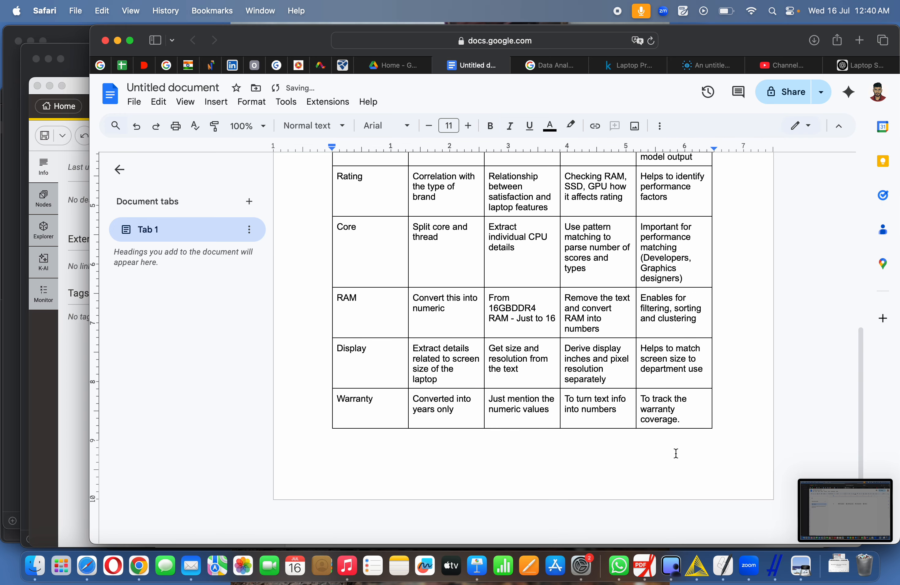
Add the line "Why data cleaning is important" on the page below the table.
{"action": "scroll", "coordinate": [580, 501], "scroll_direction": "down", "scroll_amount": 3}
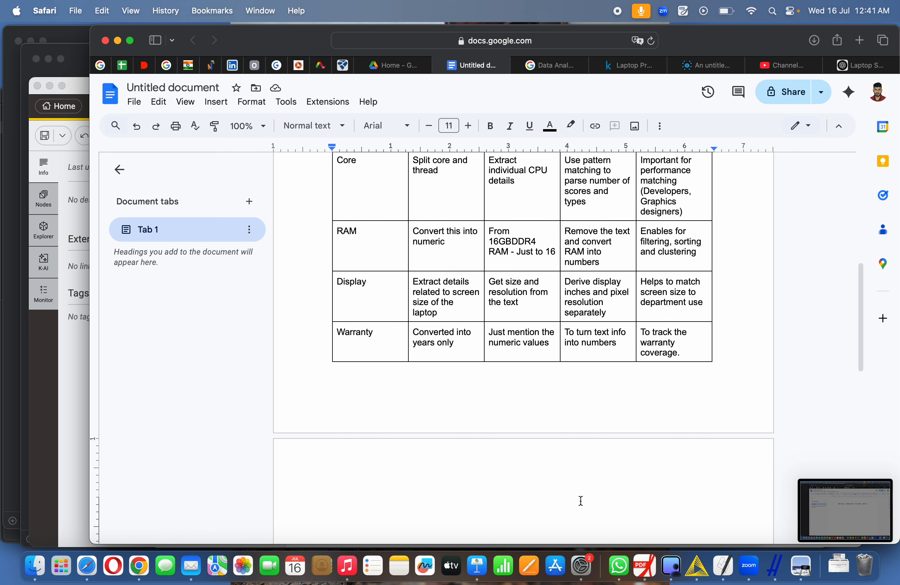
{"action": "type", "text": "Why data "}
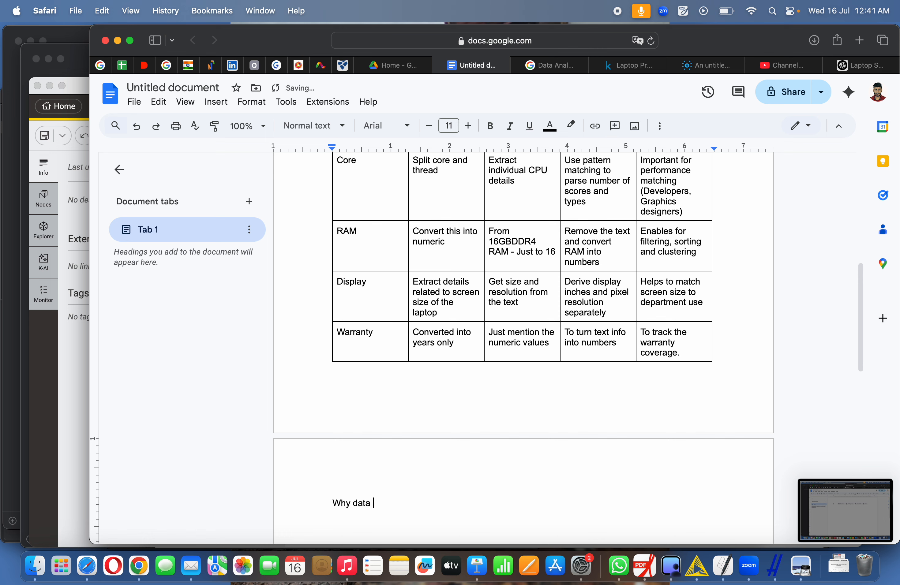
{"action": "type", "text": "cleaning is important"}
{"action": "key", "text": "Return"}
Start a numbered list under the data cleaning line with "To improve model accuracy in KNIME" as the first item.
{"action": "type", "text": "1. "}
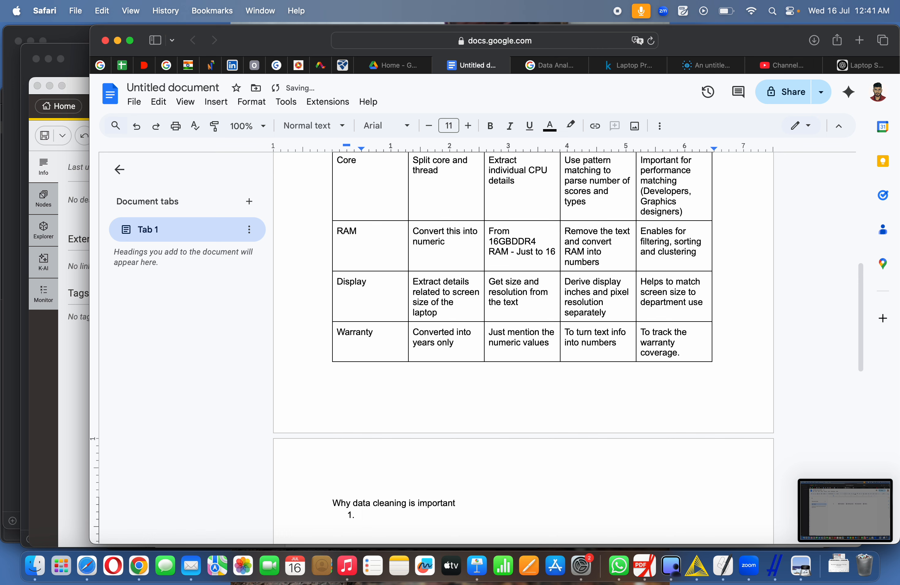
{"action": "type", "text": "To i"}
{"action": "type", "text": "mprove model accur"}
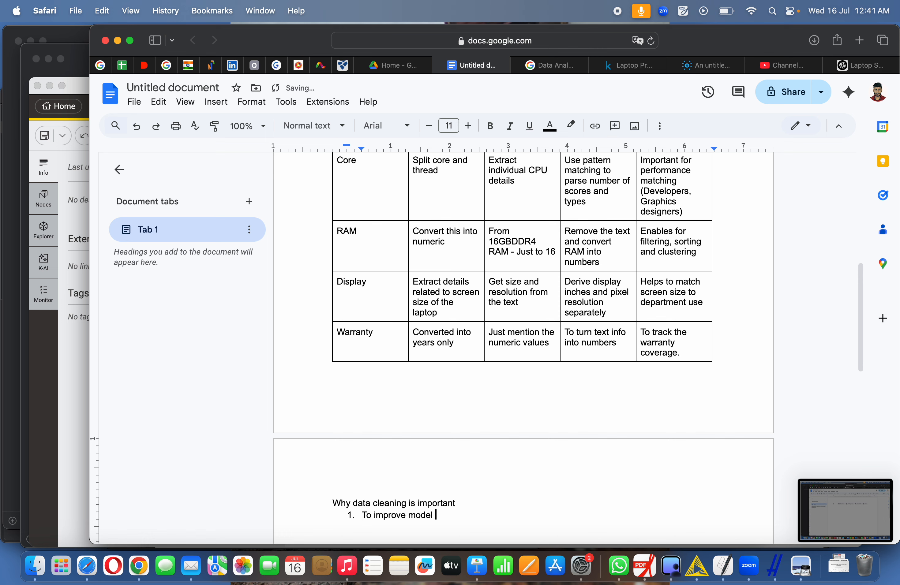
{"action": "type", "text": "acy in KNIME"}
{"action": "key", "text": "Return"}
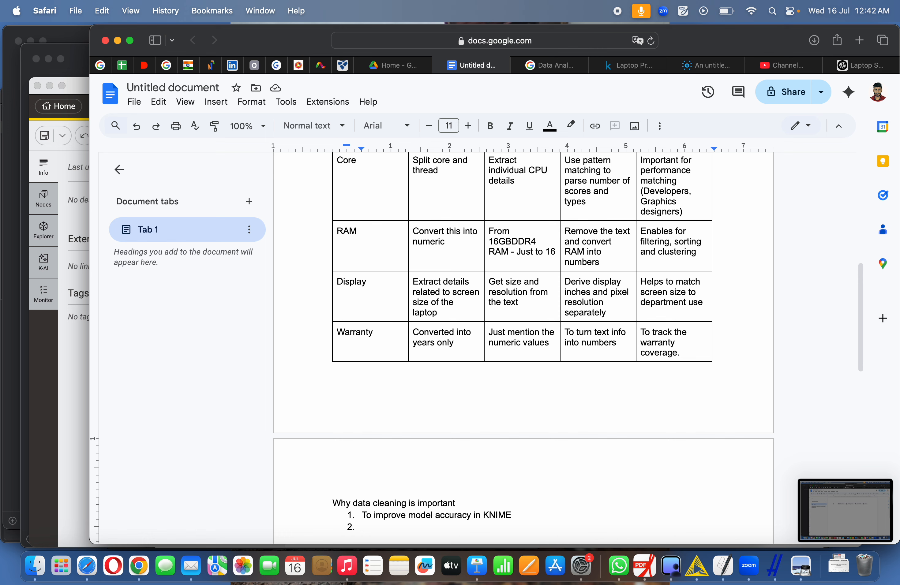
Add "To prevent from data workflow errors" as the second list item and start a third one.
{"action": "type", "text": "To prevent fr"}
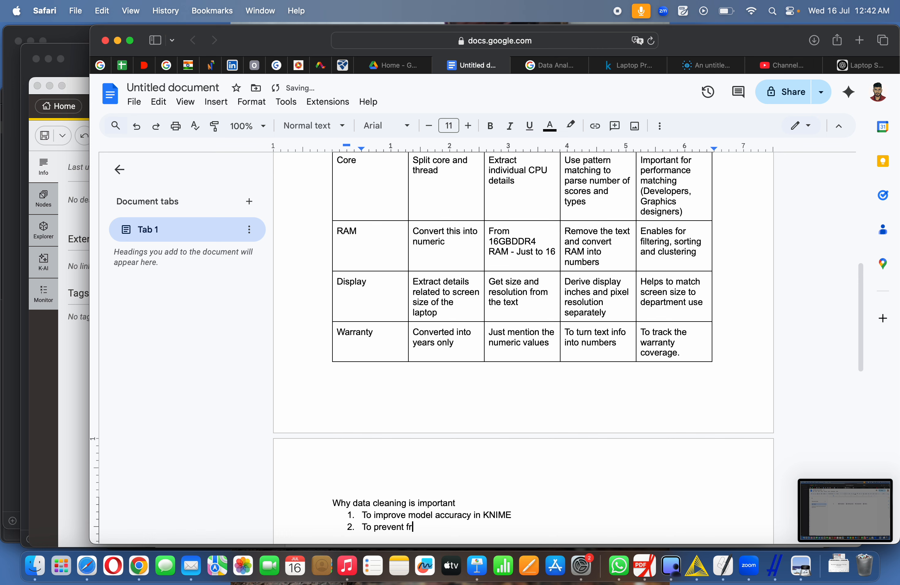
{"action": "type", "text": "om data workflow errors"}
{"action": "key", "text": "Return"}
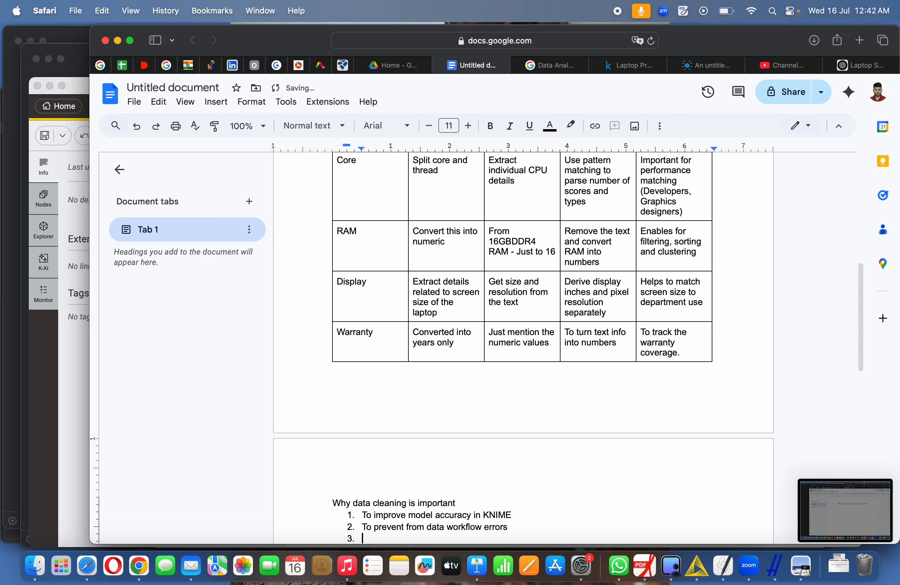